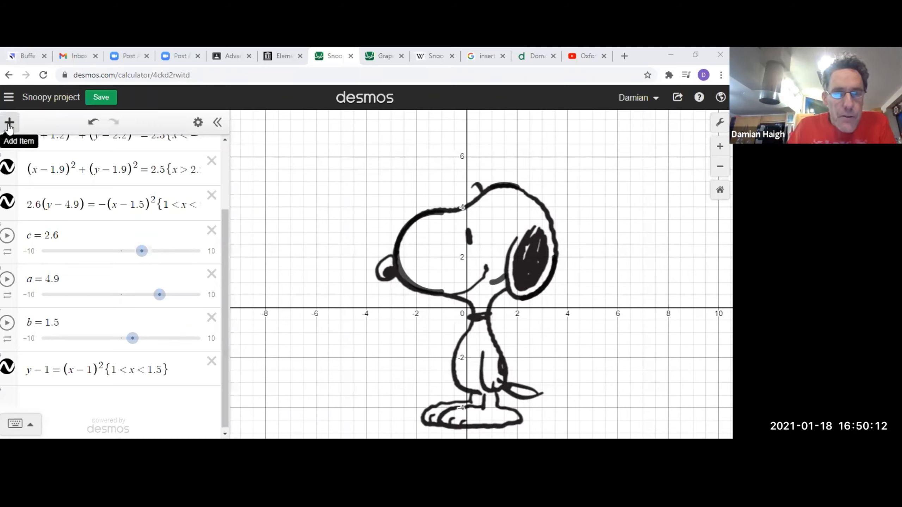
Leave the Snoopy project and start a new blank graph.
left_click(9, 125)
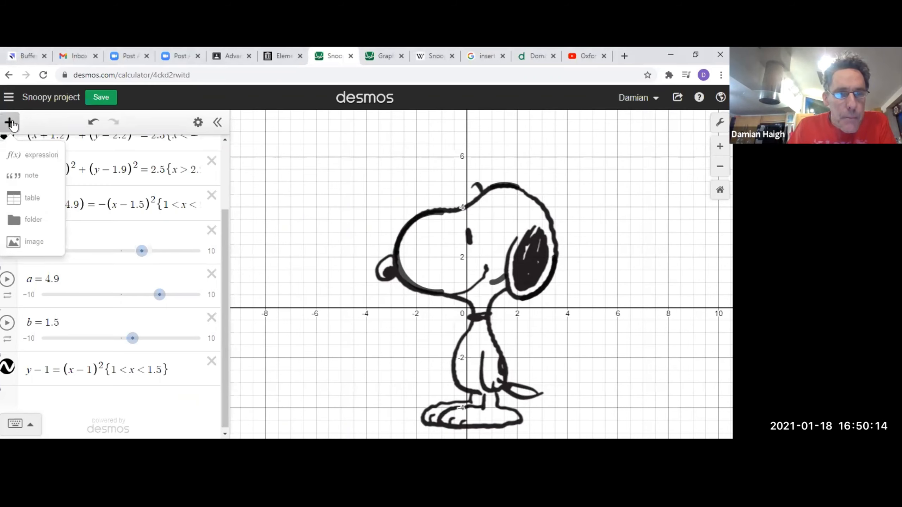
left_click(9, 122)
left_click(8, 97)
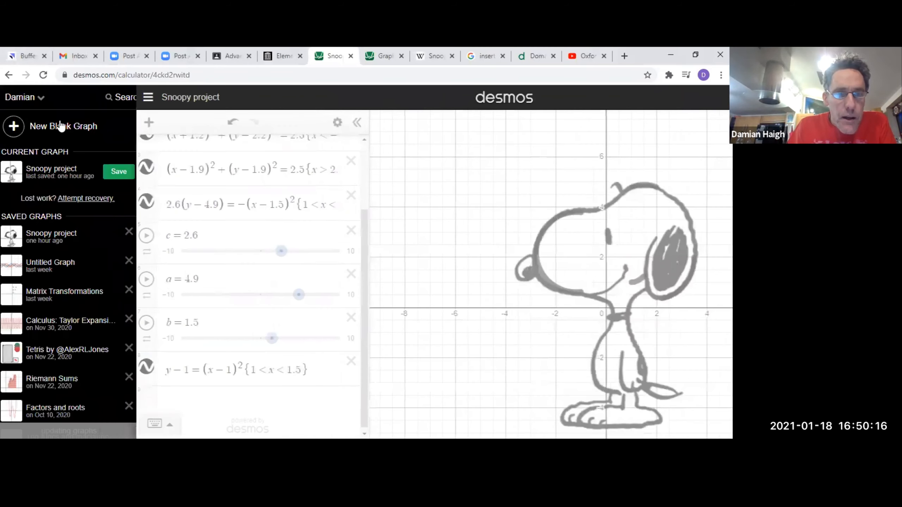
left_click(61, 126)
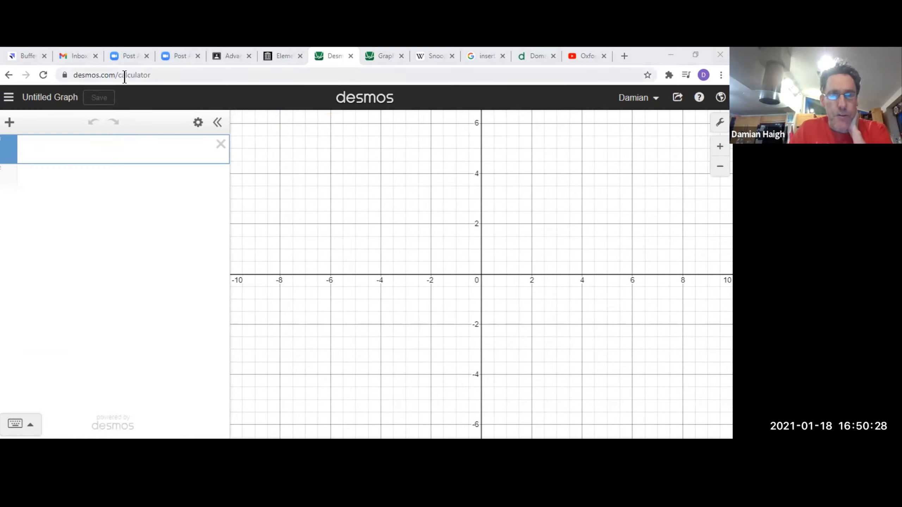
left_click(169, 75)
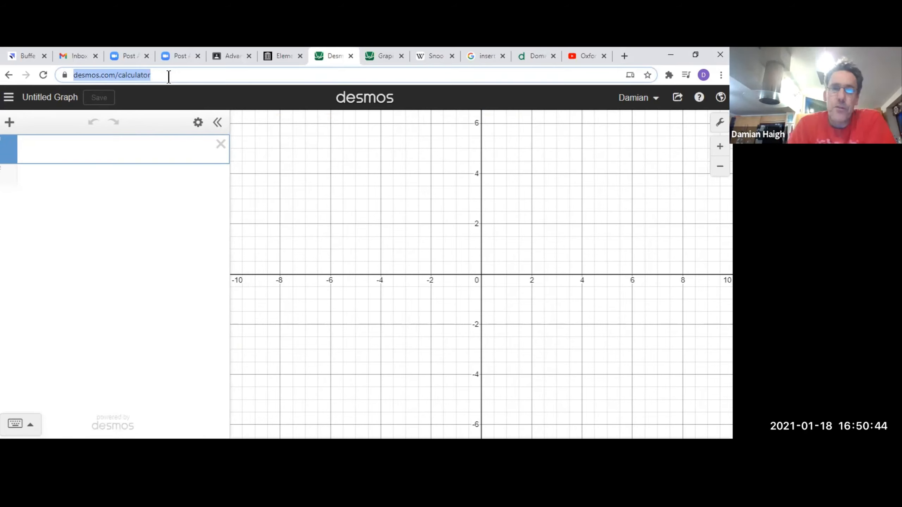
Graph the parabola Y = X^2 as the first expression.
left_click(90, 157)
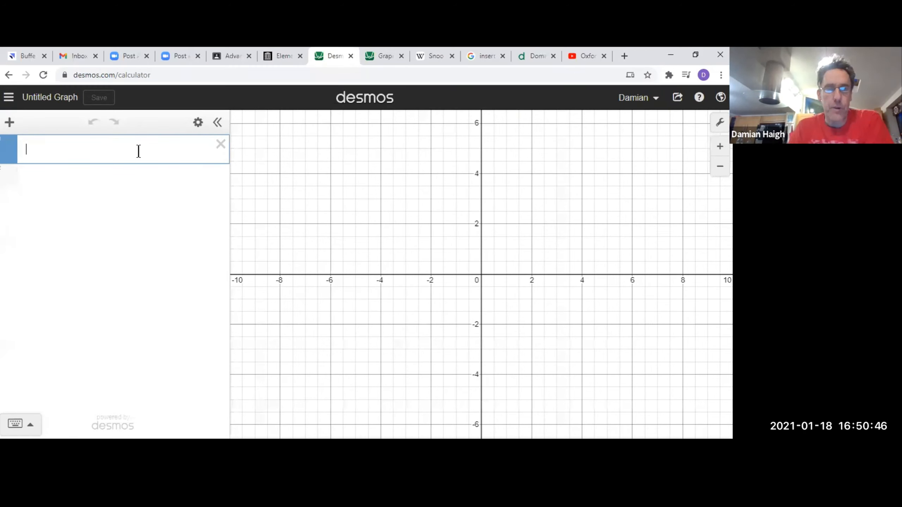
type("Y=X")
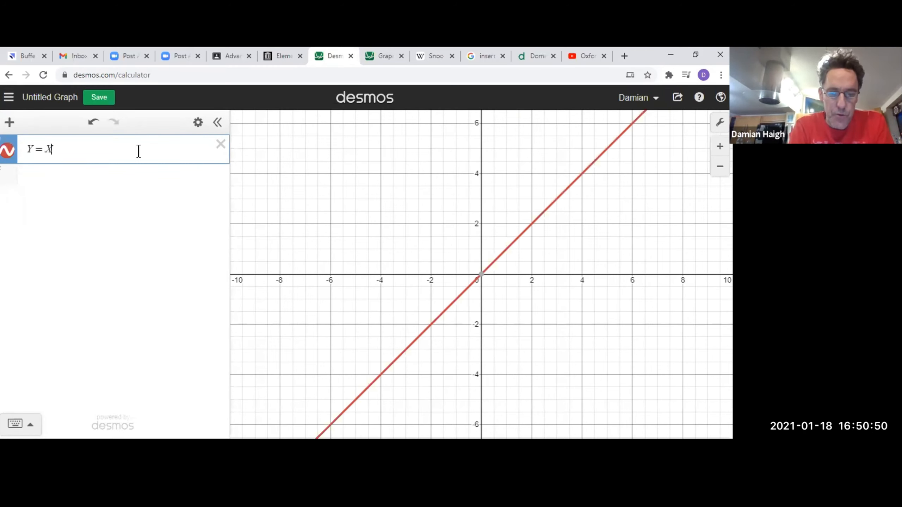
type("^2")
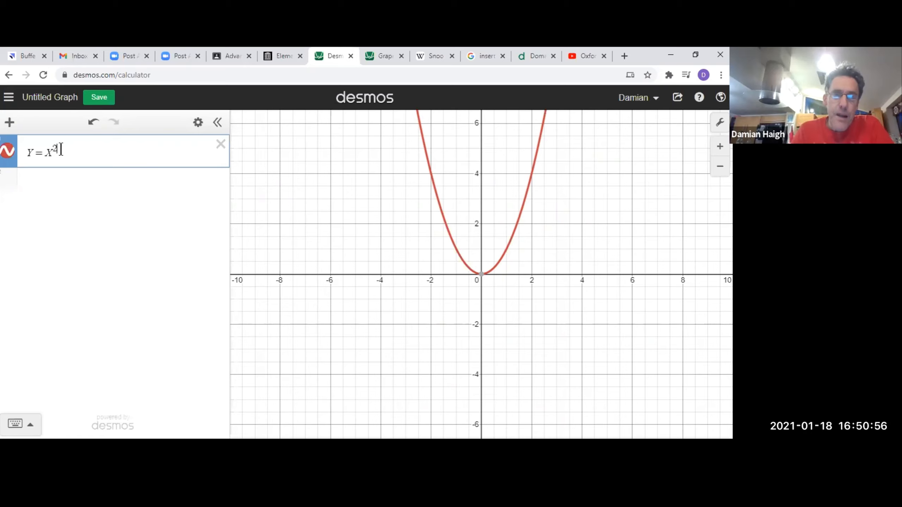
Add the cubic y = x^3 as the second expression.
left_click(69, 188)
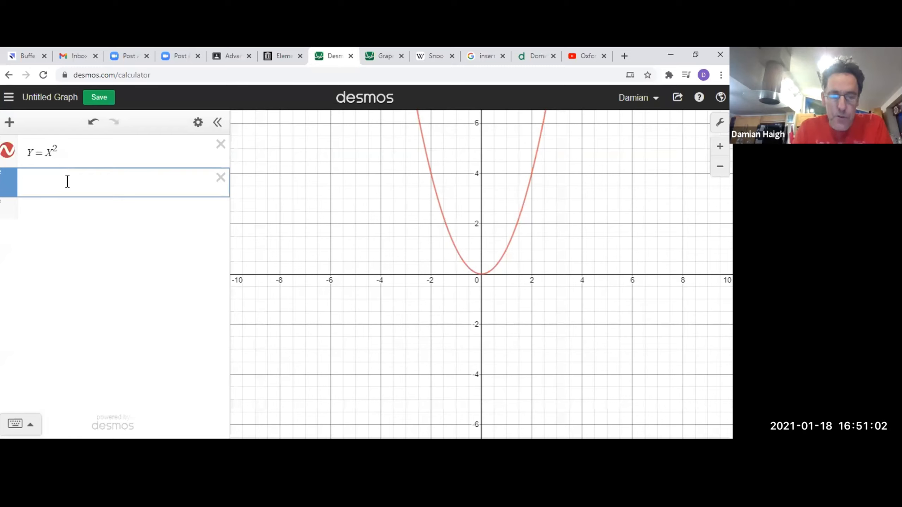
type("y=")
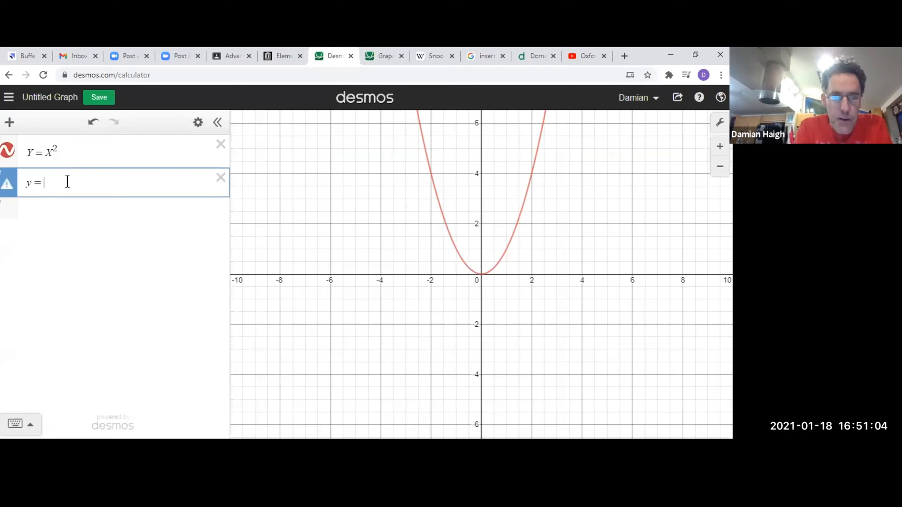
type("x")
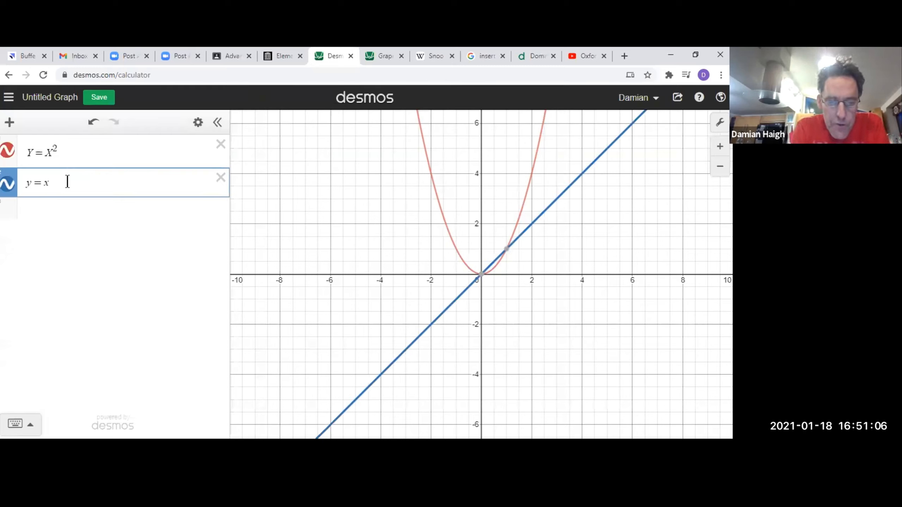
type("^")
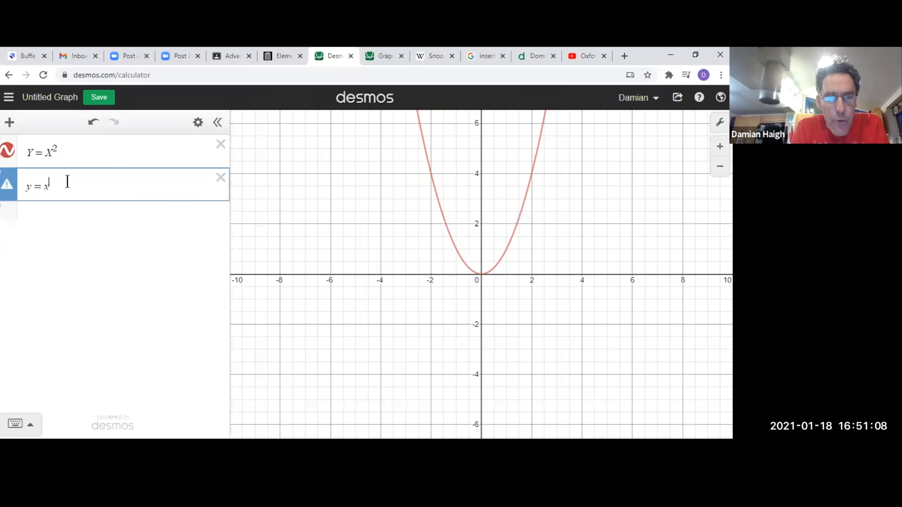
type("3")
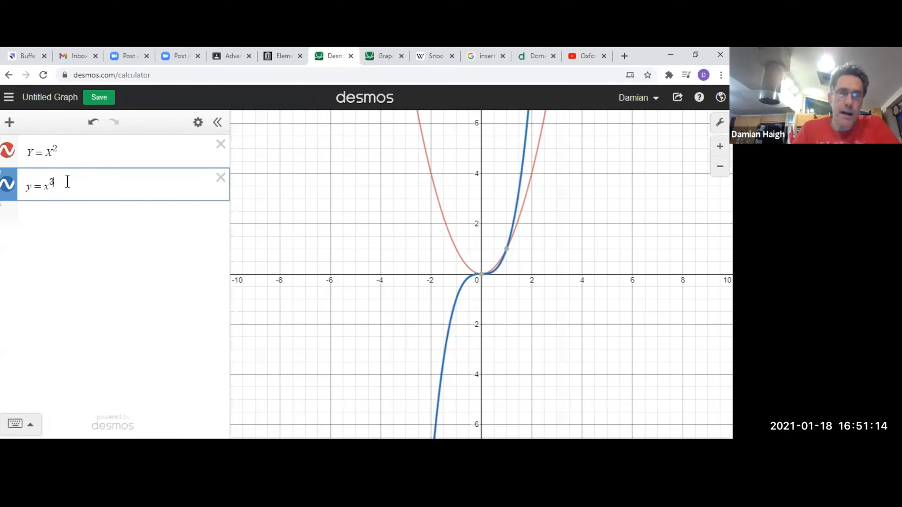
Add the quartic y = x^4 as the third expression.
left_click(105, 230)
type("y")
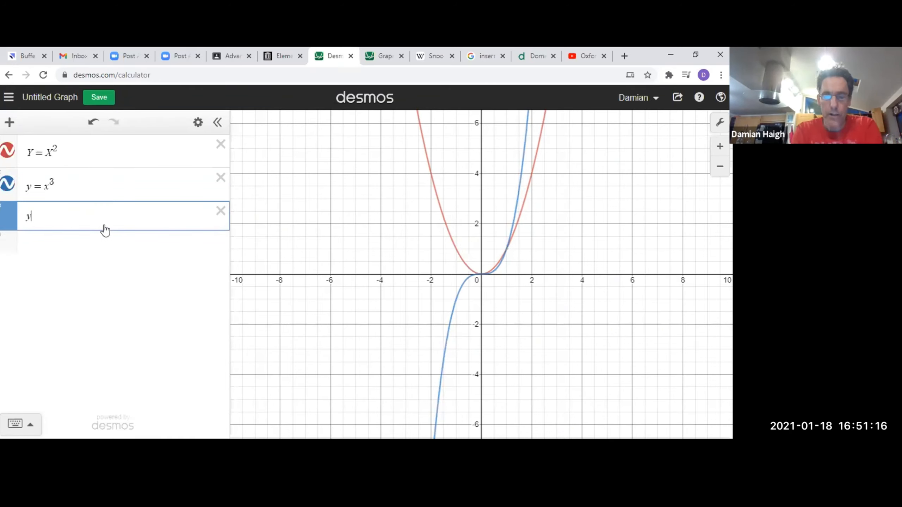
type("=x^4")
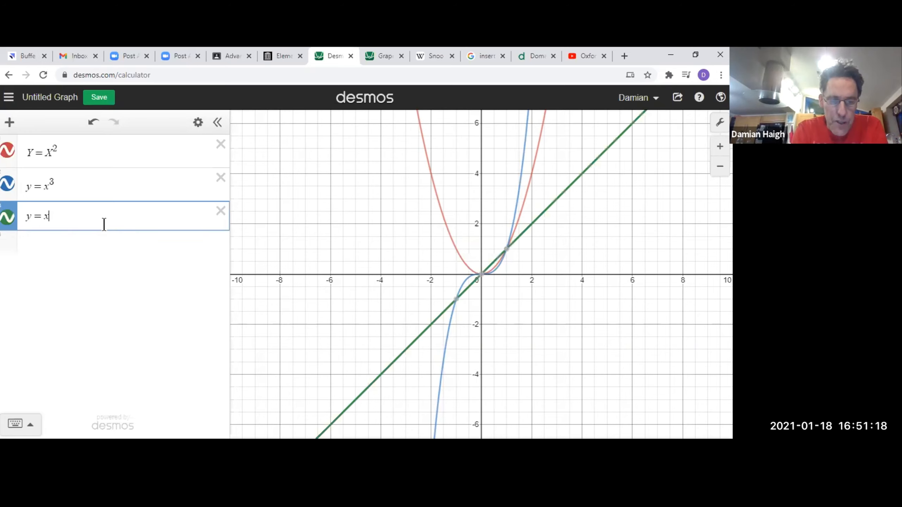
key("Return")
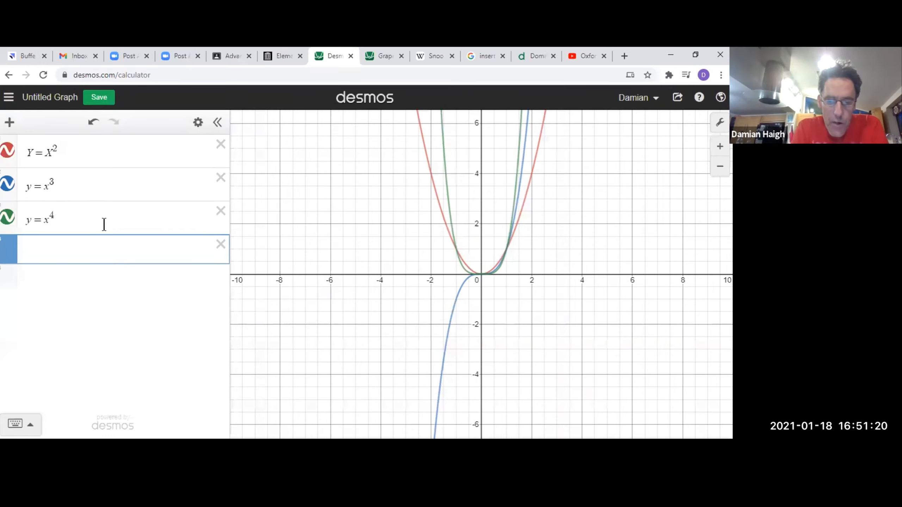
Add the power functions y = x^5 and y = x^6 as the fourth and fifth expressions.
type("y=x^")
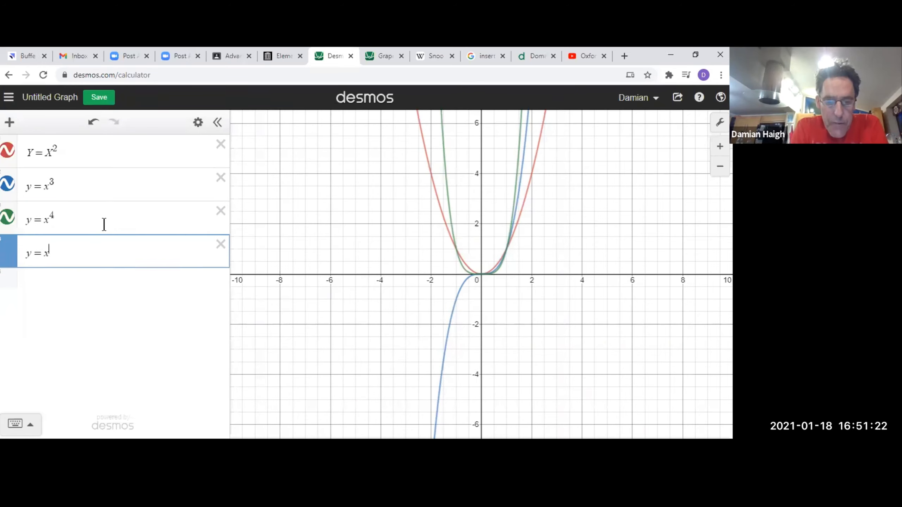
type("5")
key("Return")
type("y")
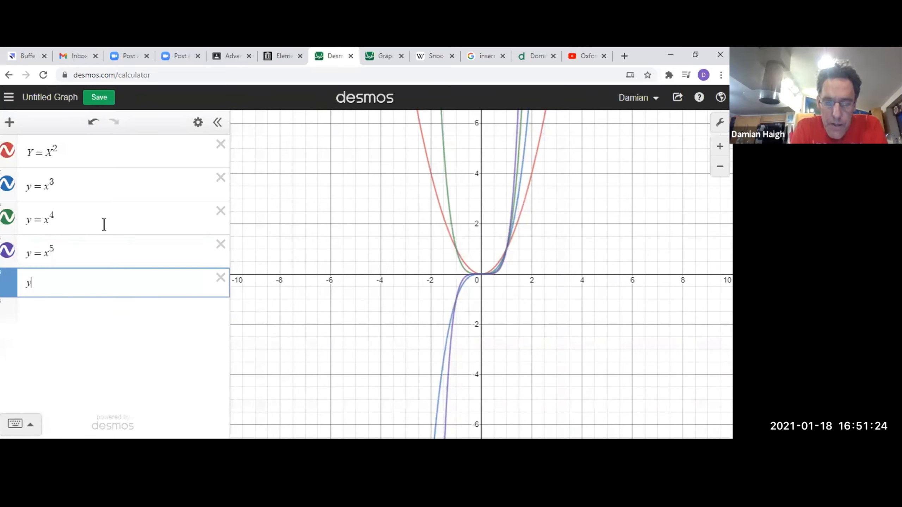
type("=x^6")
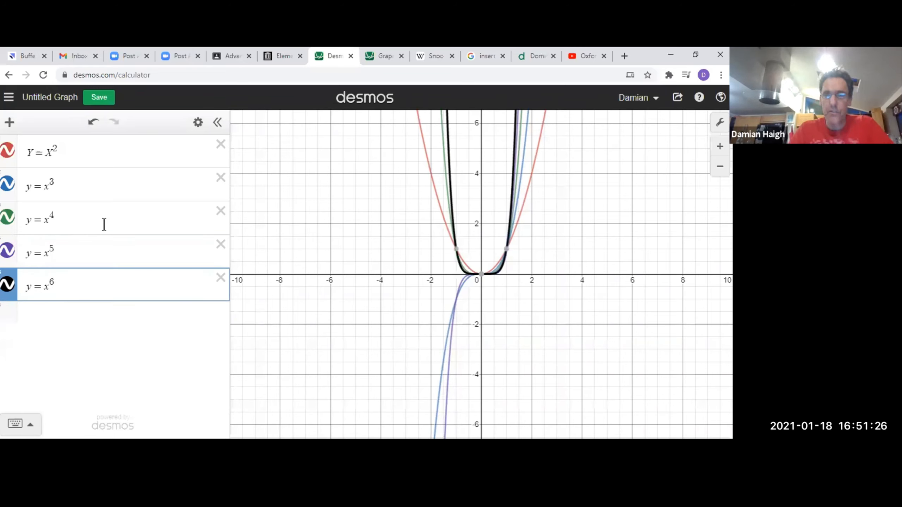
Examine close up how the five power curves behave and cross around the origin.
left_click(495, 295)
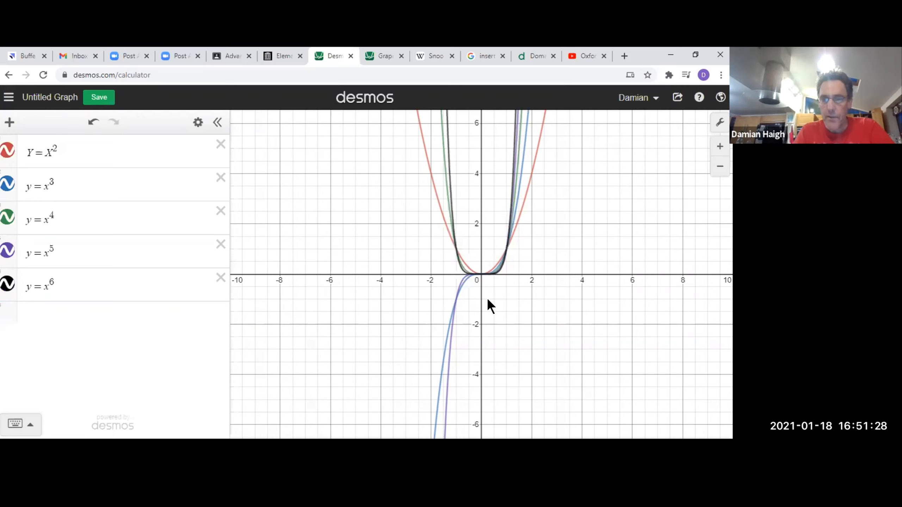
scroll(486, 297, "up", 5)
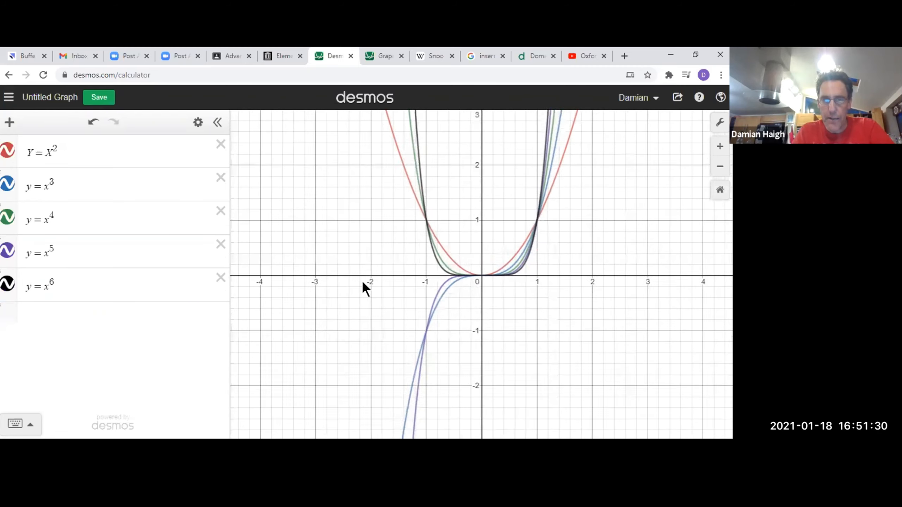
scroll(417, 282, "up", 3)
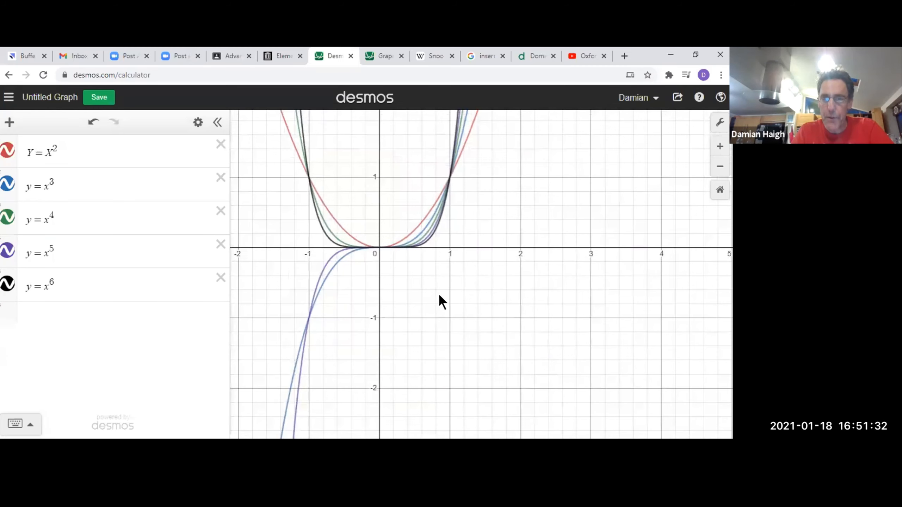
left_click_drag(439, 295, 441, 296)
scroll(441, 296, "up", 1)
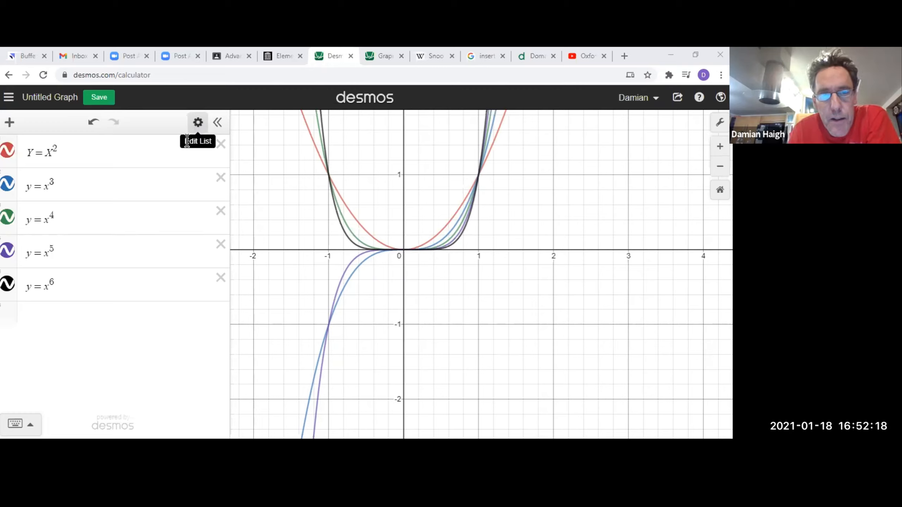
Restyle the Y = X^2 curve as an orange dotted line with a thickness of 9.
left_click(198, 123)
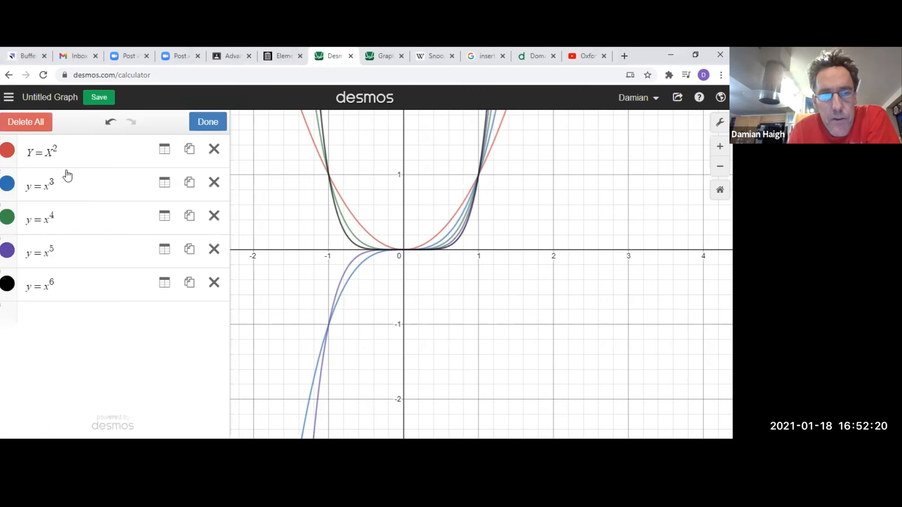
left_click(11, 153)
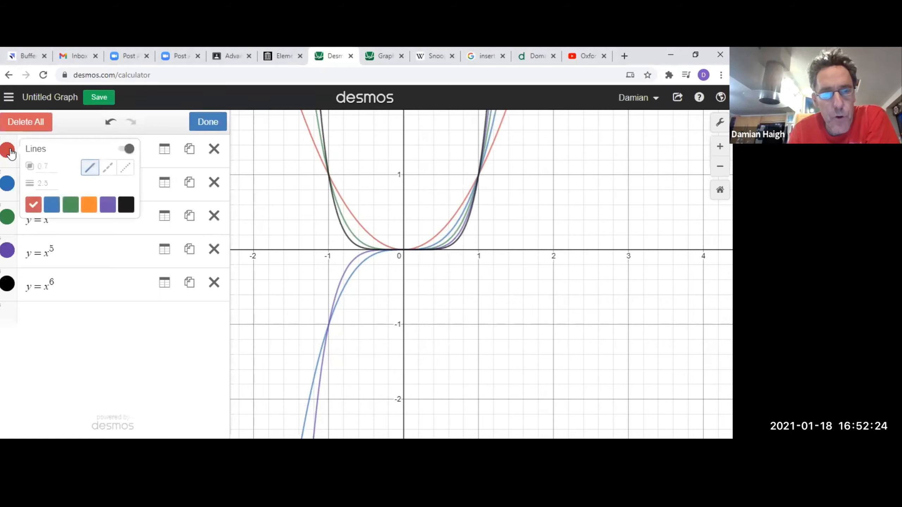
left_click(52, 210)
left_click(125, 167)
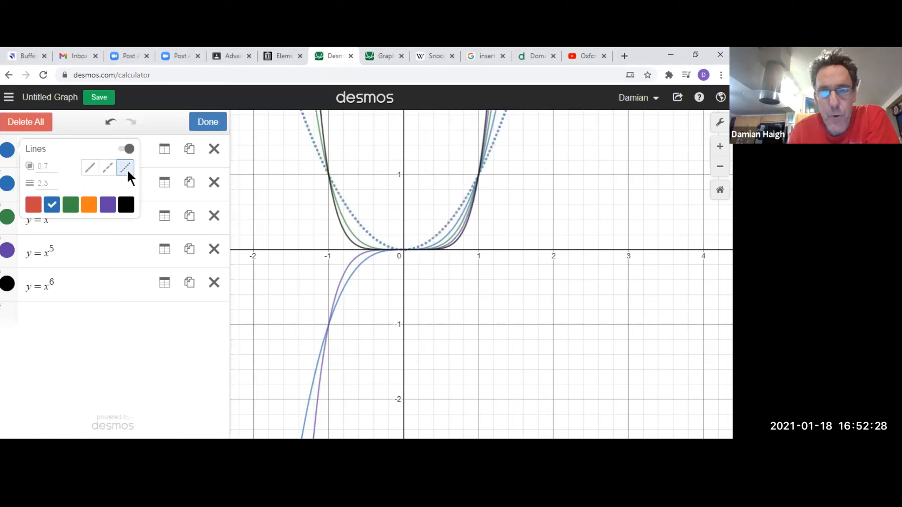
left_click(50, 182)
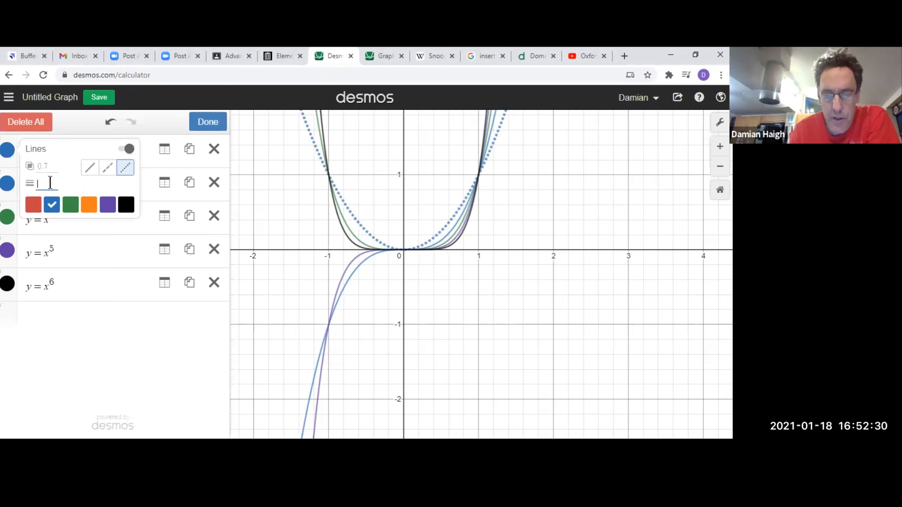
type("9")
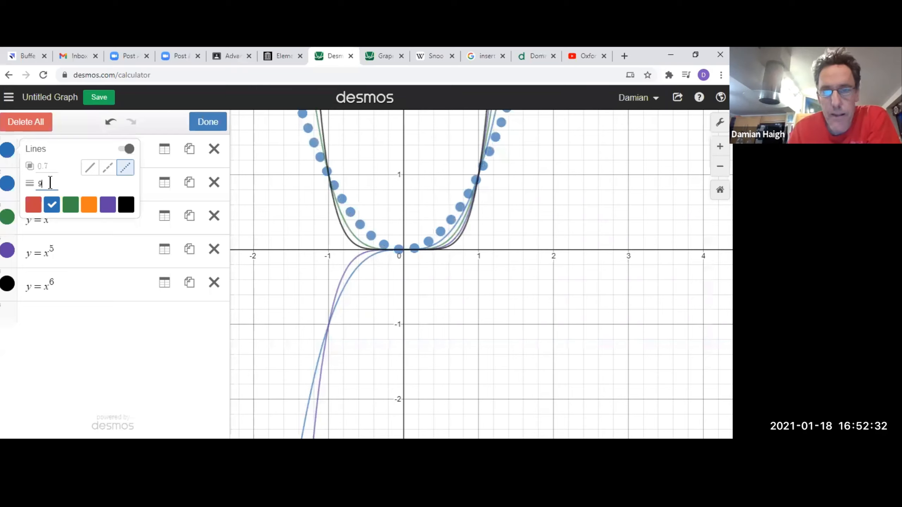
left_click(89, 205)
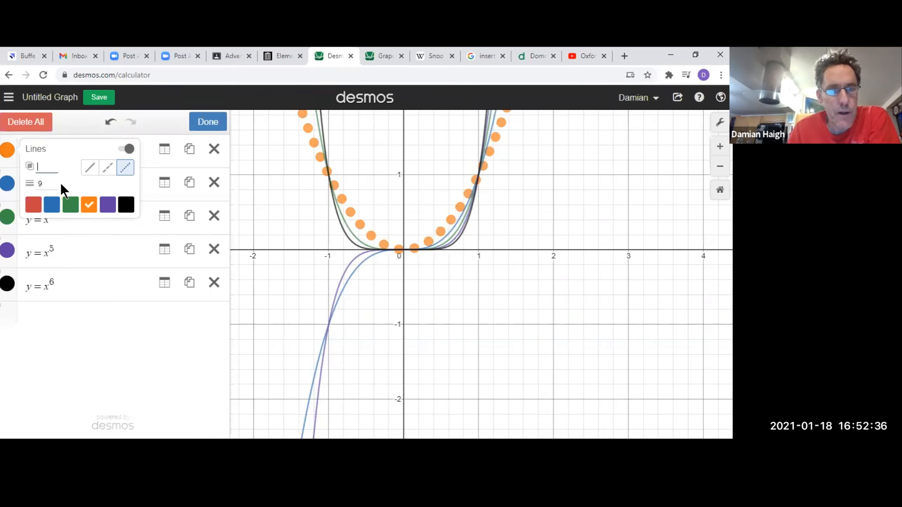
Try different opacities for the Y = X^2 curve, including 0.5 and 0.1, and settle on 0.9.
type("3")
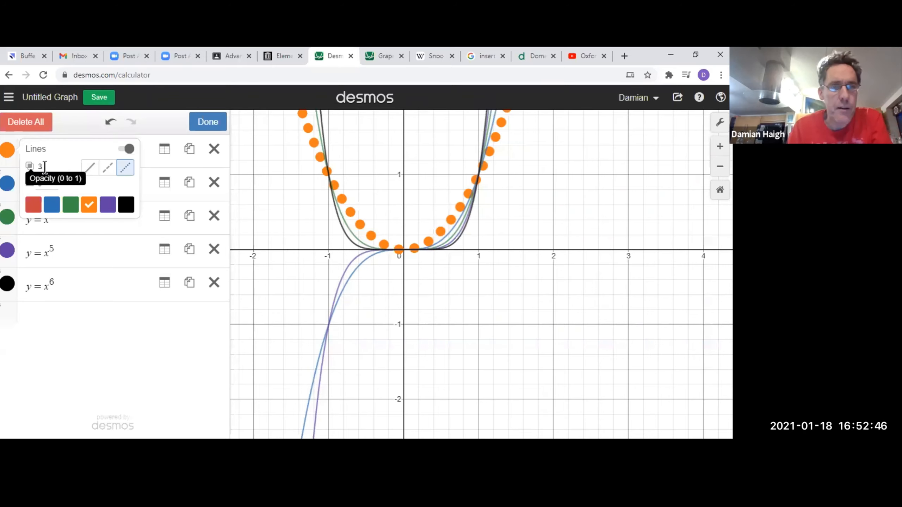
left_click_drag(45, 168, 36, 169)
type("1")
type("0")
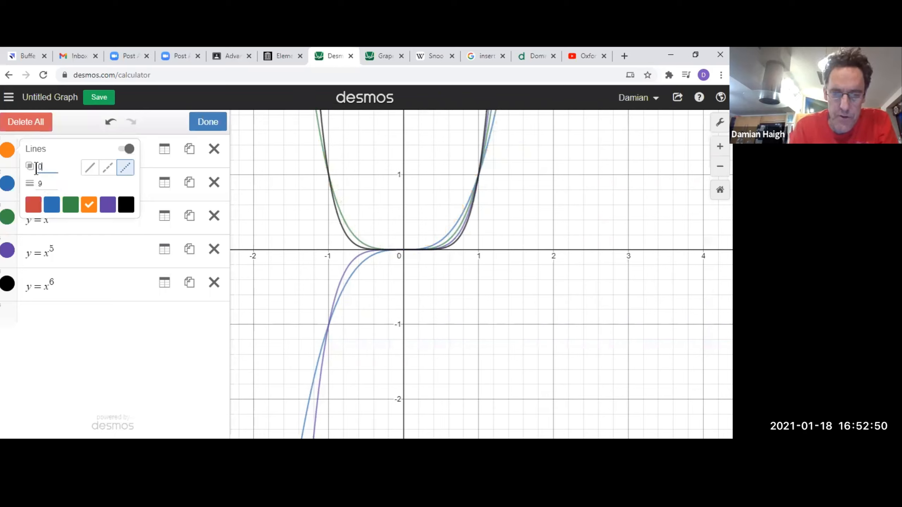
type(".5")
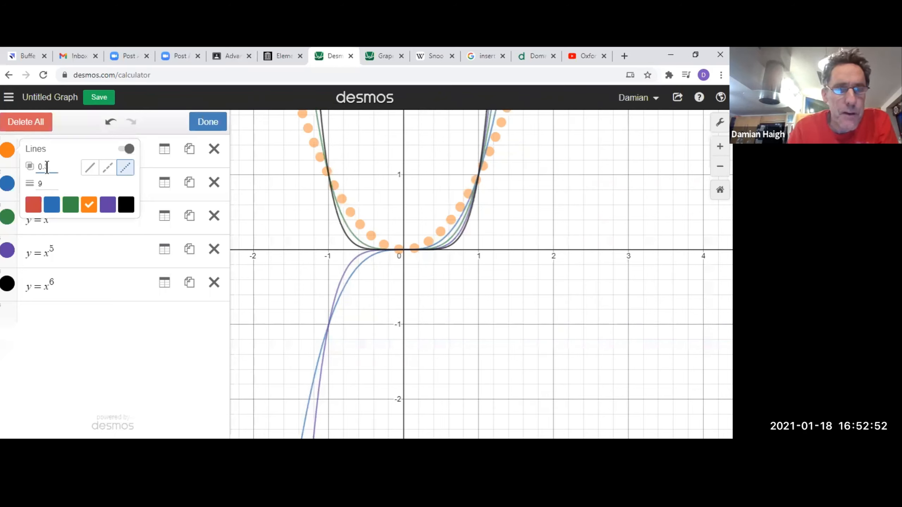
key("BackSpace")
type("1")
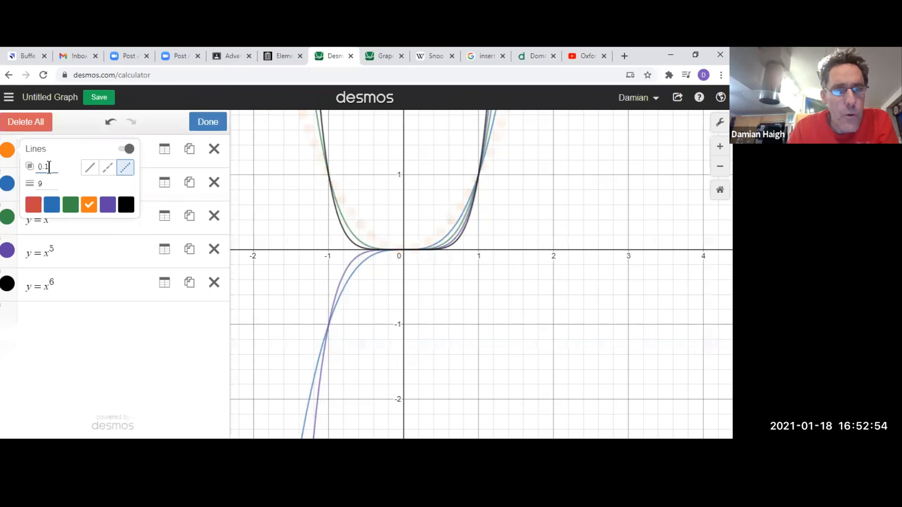
left_click_drag(49, 167, 45, 167)
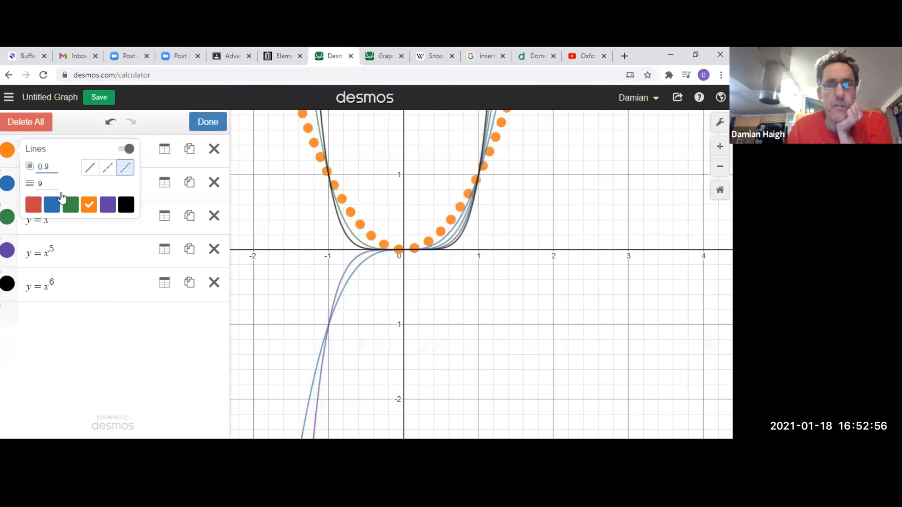
Change the colour of the y = x^3 curve to green.
left_click(8, 184)
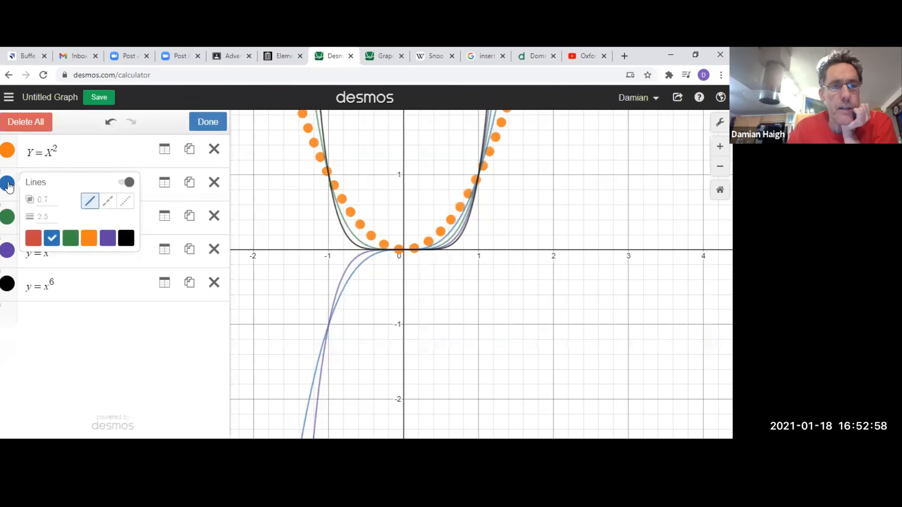
left_click(71, 239)
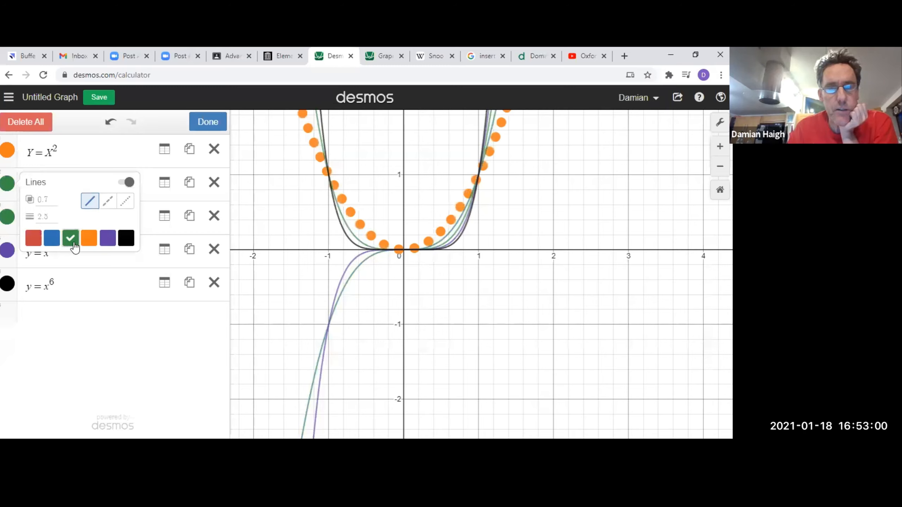
Make the y = x^3 curve dashed and finish editing the expression list.
left_click(108, 201)
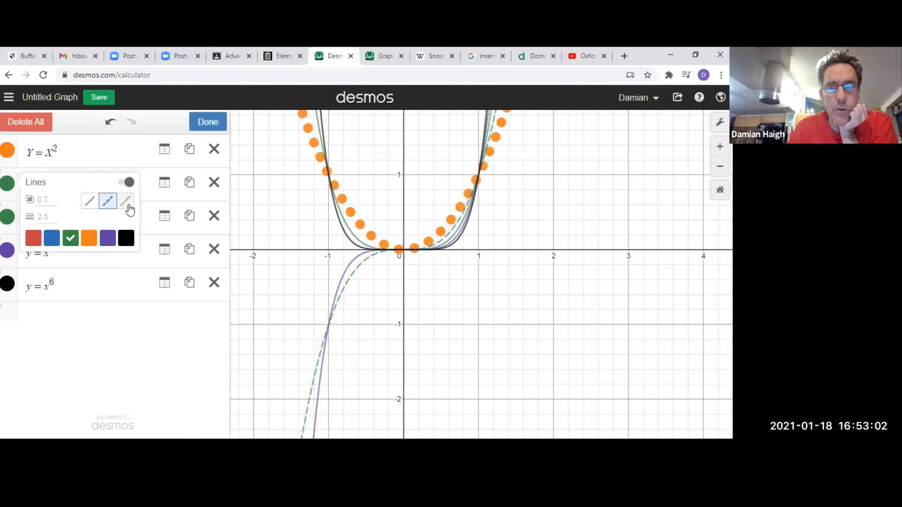
left_click(209, 126)
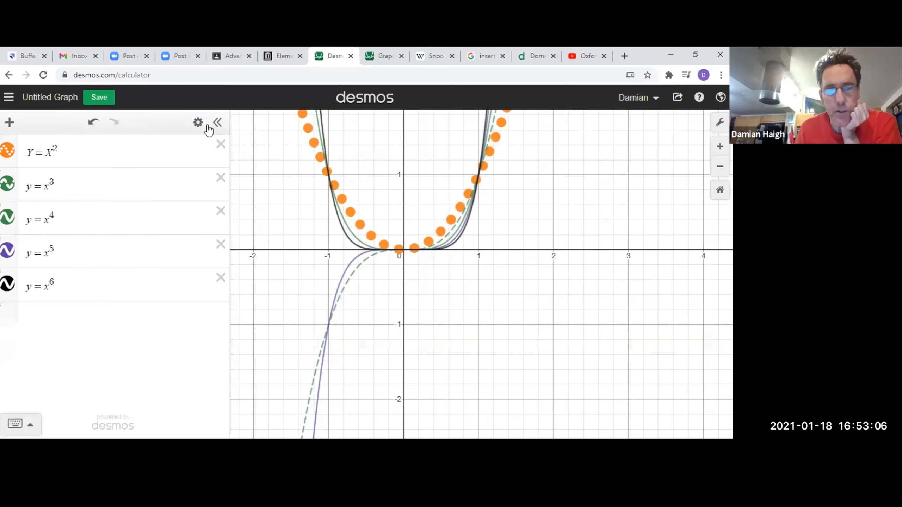
Hide the Y = X^2, y = x^3, y = x^4 and y = x^5 curves.
left_click(7, 150)
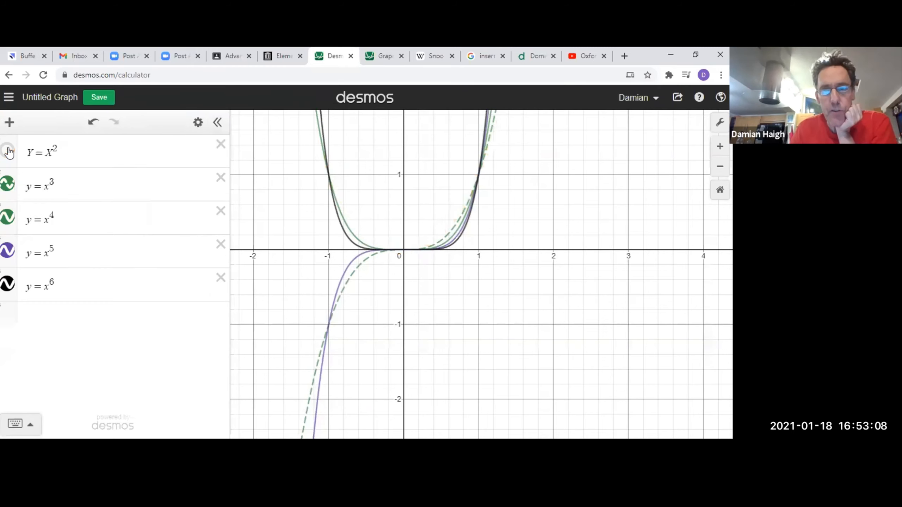
left_click(8, 192)
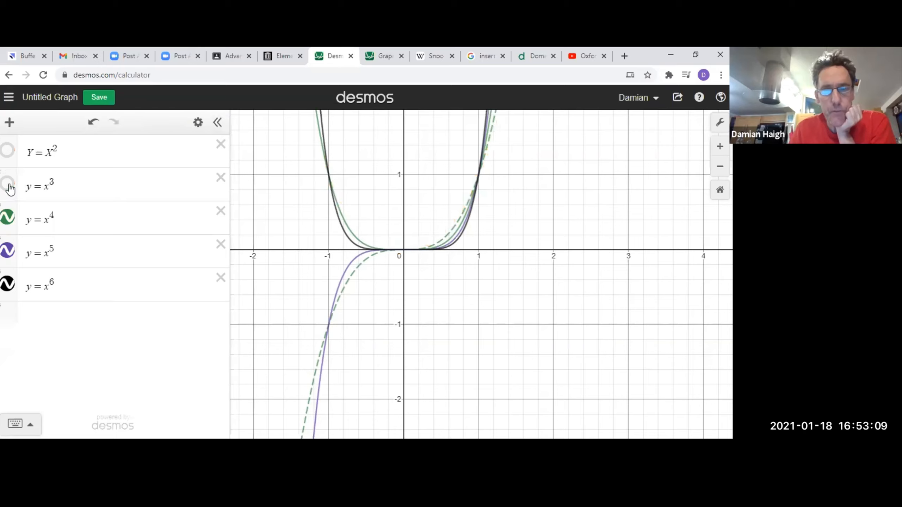
left_click(8, 220)
left_click(7, 251)
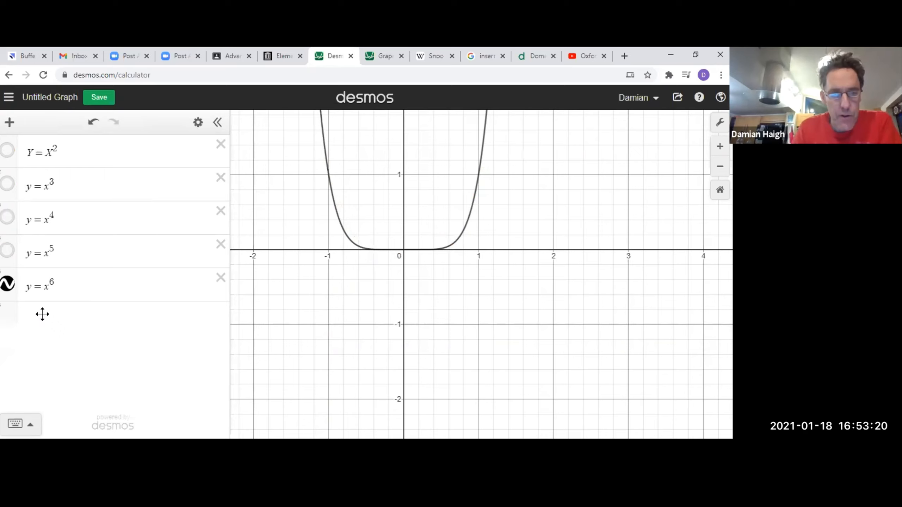
Change the left side of the y = x^6 equation to (y − 3) and bring the shifted curve into view.
left_click(33, 300)
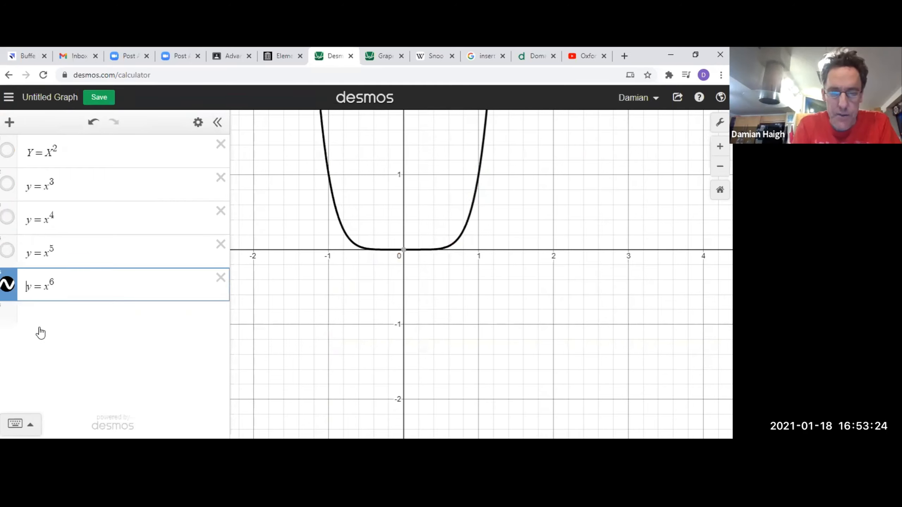
type("(")
key("Right")
type("-")
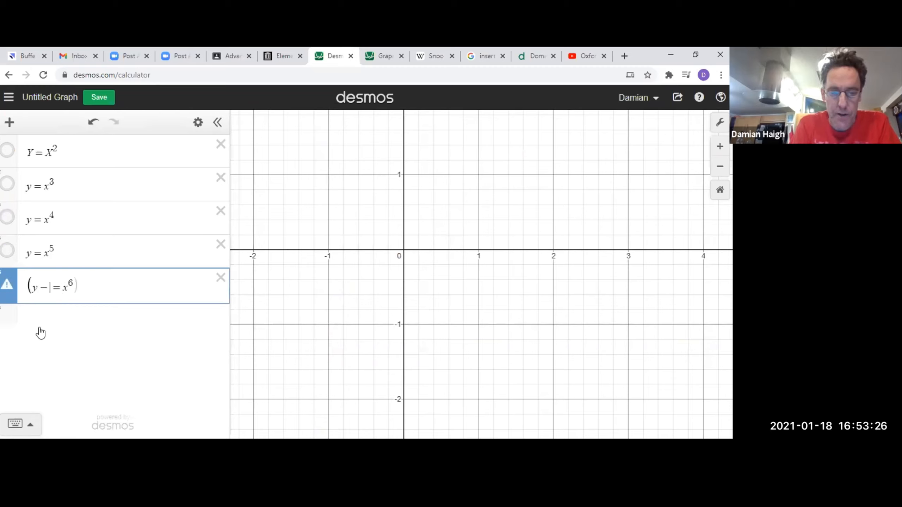
type("3)")
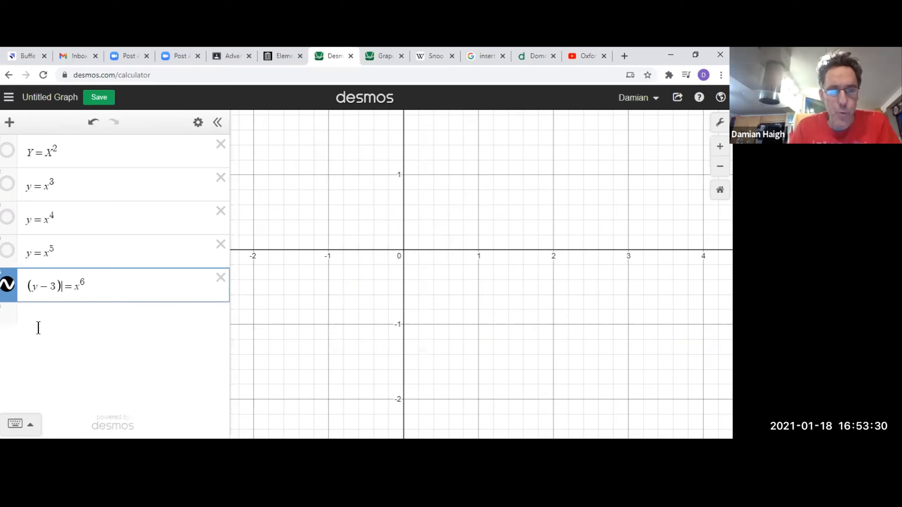
left_click(48, 324)
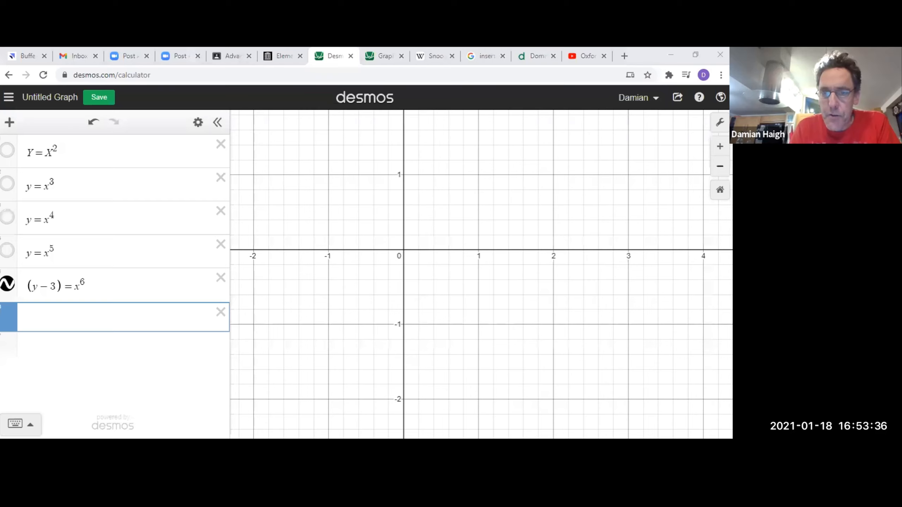
left_click(715, 169)
left_click(716, 169)
left_click_drag(518, 200, 462, 202)
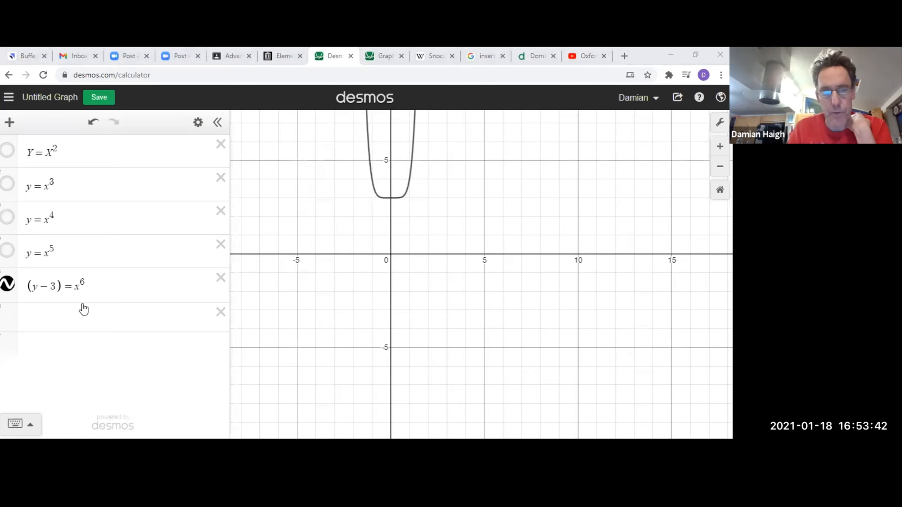
Change the right side of the (y − 3) equation to (x − 1)^6.
left_click(76, 287)
type("(")
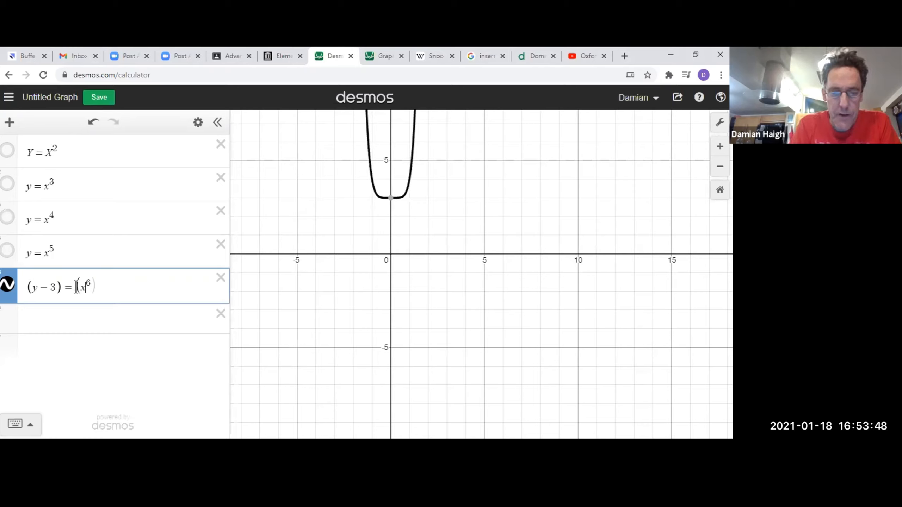
type(")")
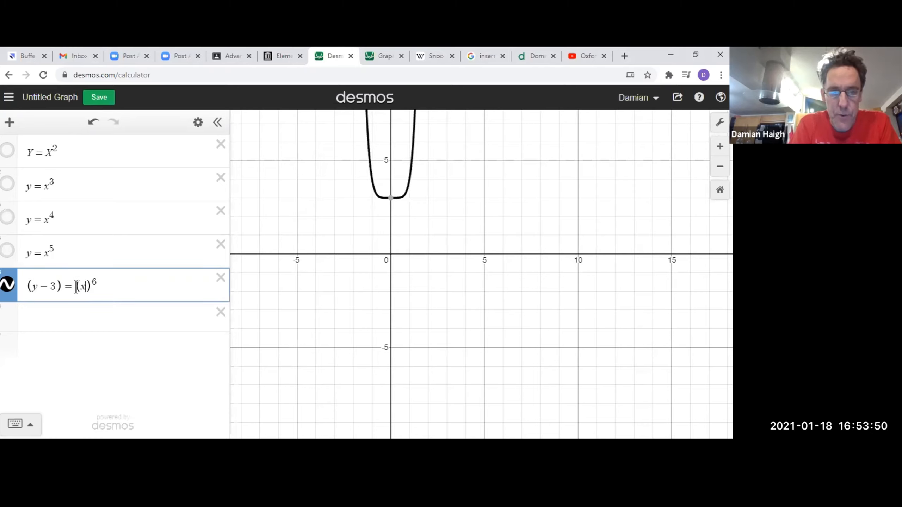
type("-")
key("BackSpace")
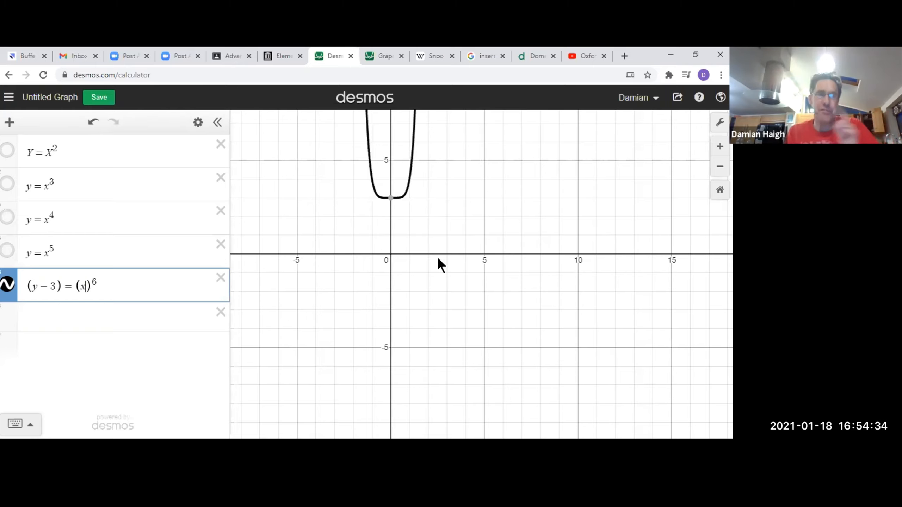
type("-1")
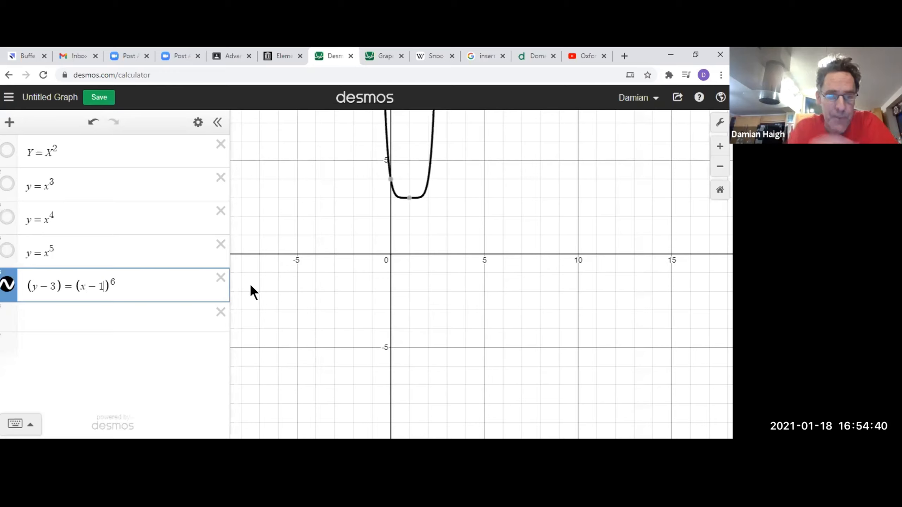
Replace the constants 3 and 1 in the equation with a and b, and add sliders for both.
double_click(52, 289)
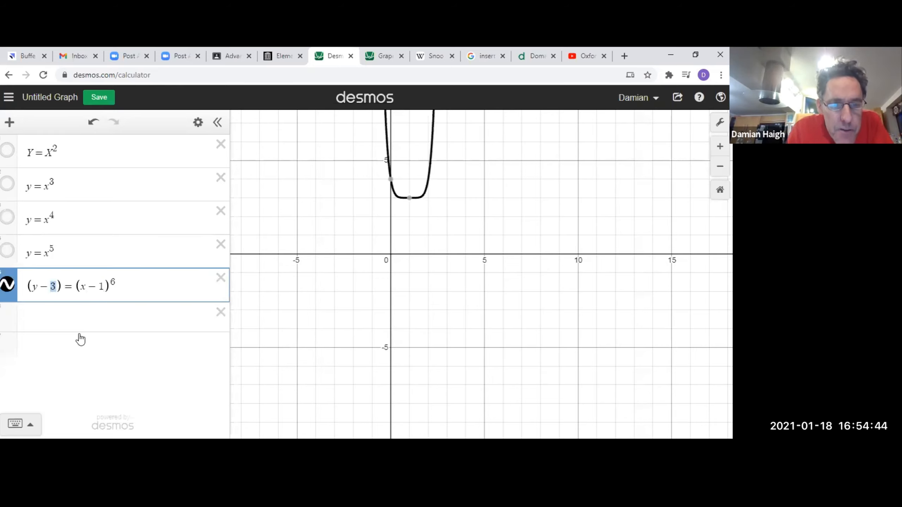
type("a")
double_click(101, 288)
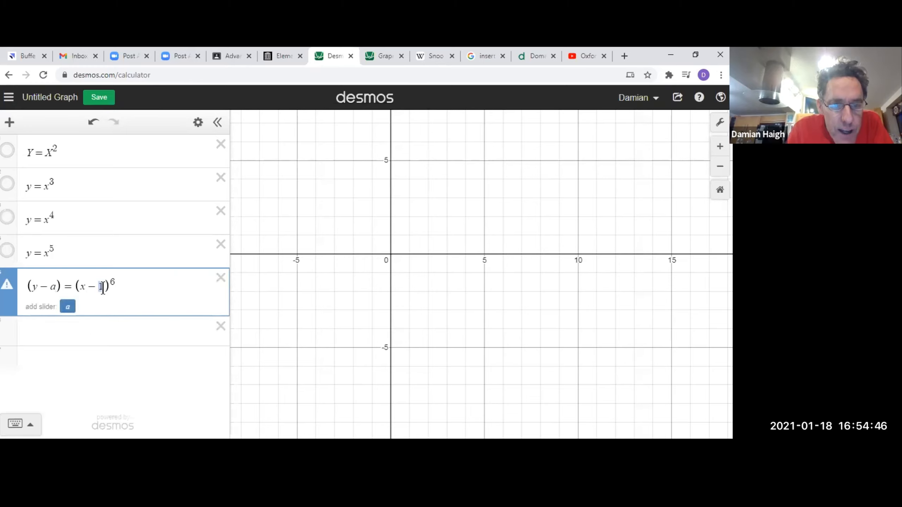
type("b")
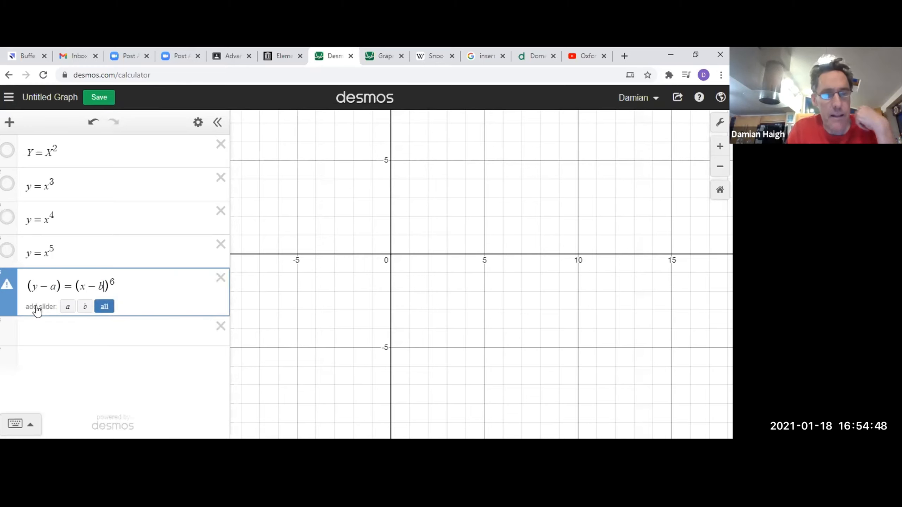
left_click(104, 306)
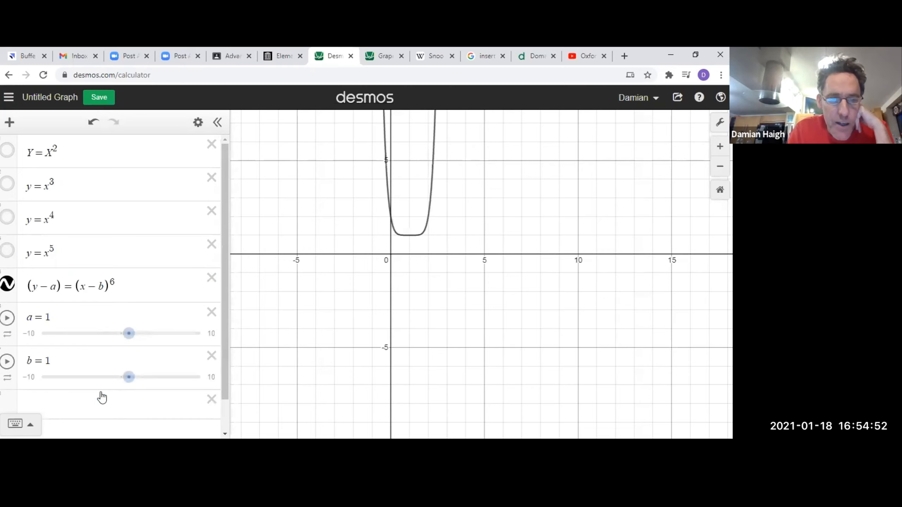
Shift the curve with the sliders, setting b to 5 and a to −1.
scroll(103, 398, "down", 1)
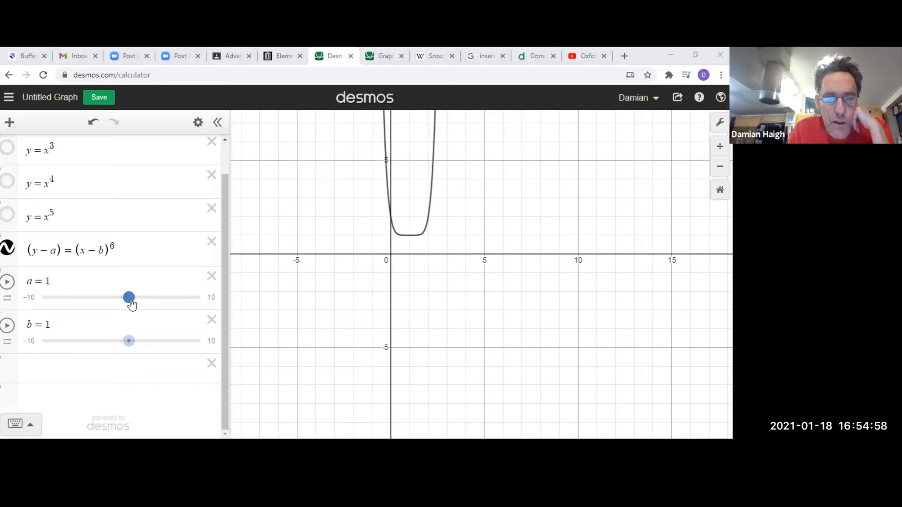
mouse_move(131, 301)
left_mouse_down()
mouse_move(159, 304)
mouse_move(131, 308)
left_mouse_up()
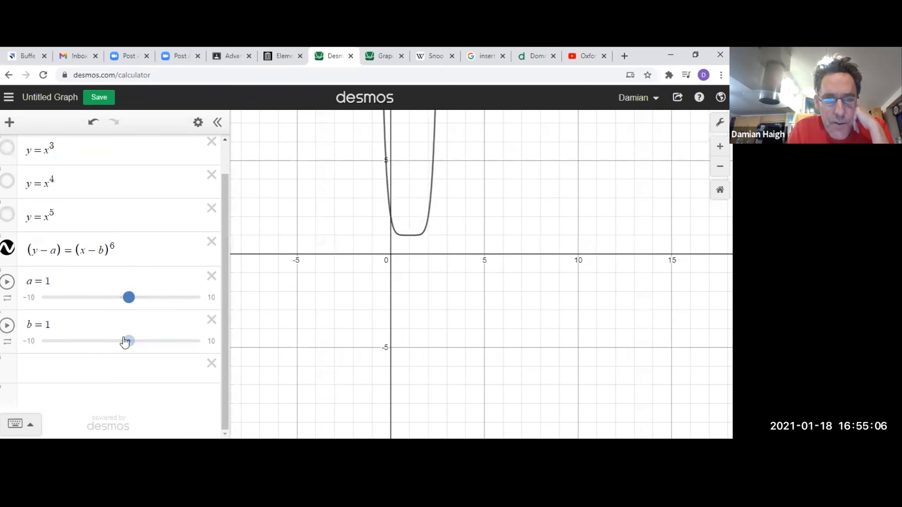
left_click_drag(132, 342, 162, 331)
left_click(60, 251)
double_click(61, 251)
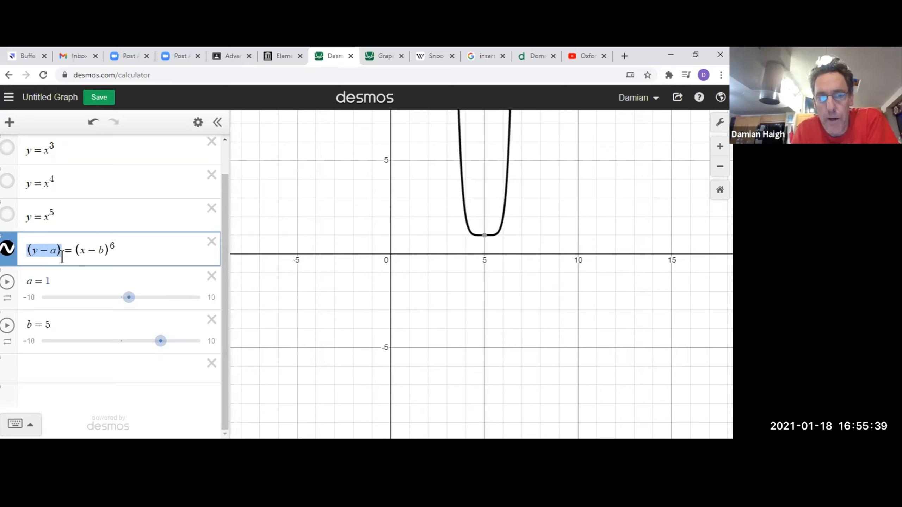
left_click_drag(130, 299, 113, 306)
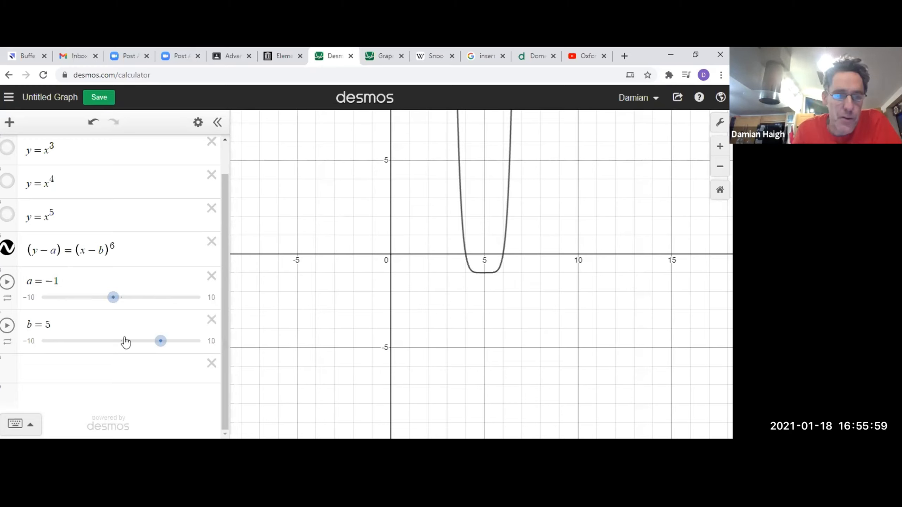
Delete the equation (y − a) = (x − b)^6 from the expression list.
left_click(29, 369)
scroll(248, 288, "down", 1)
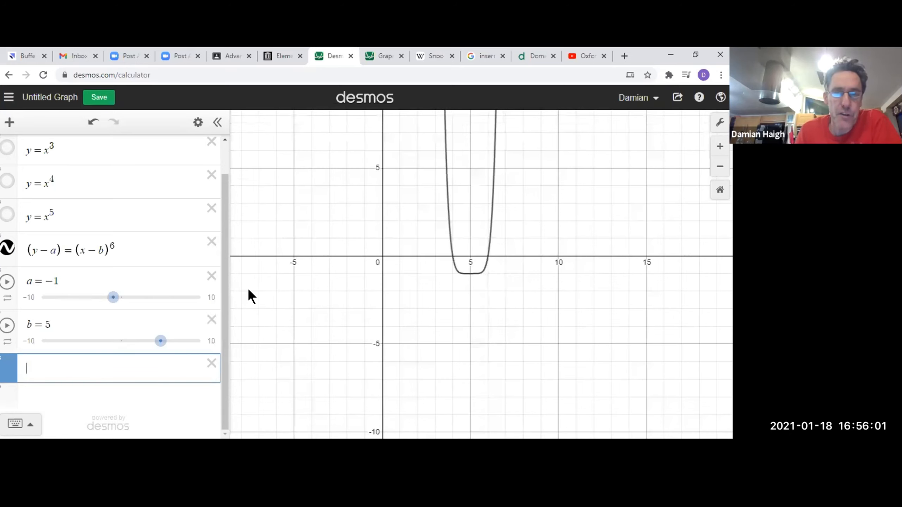
left_click(212, 242)
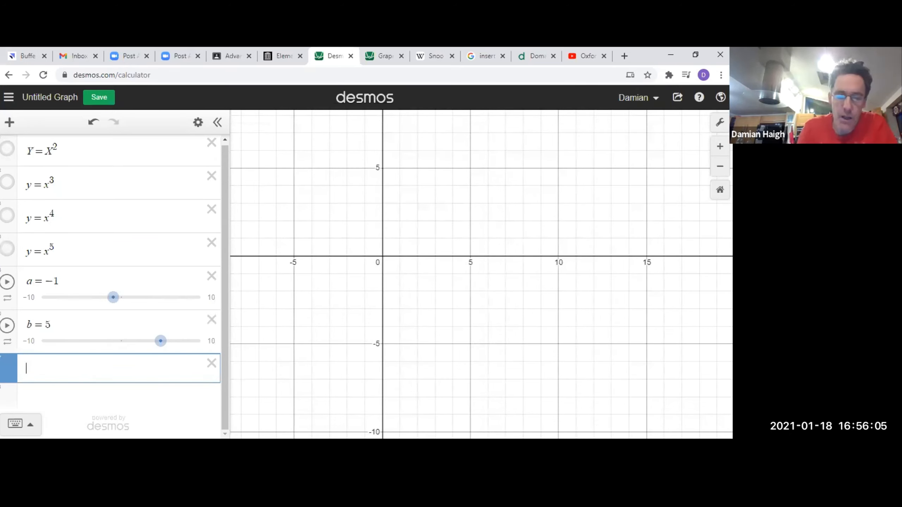
Enter the circle equation x^2 + y^2 = r^2 in the empty line below the sliders.
type("x")
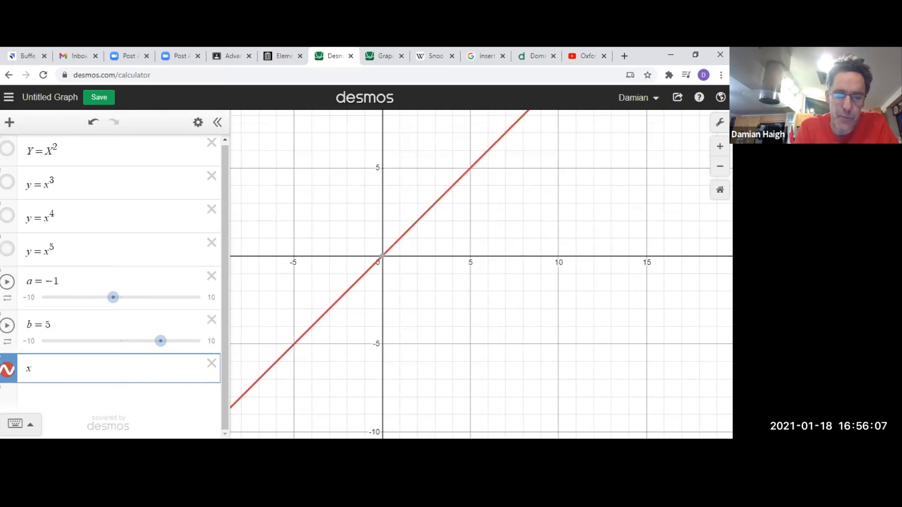
type("^2")
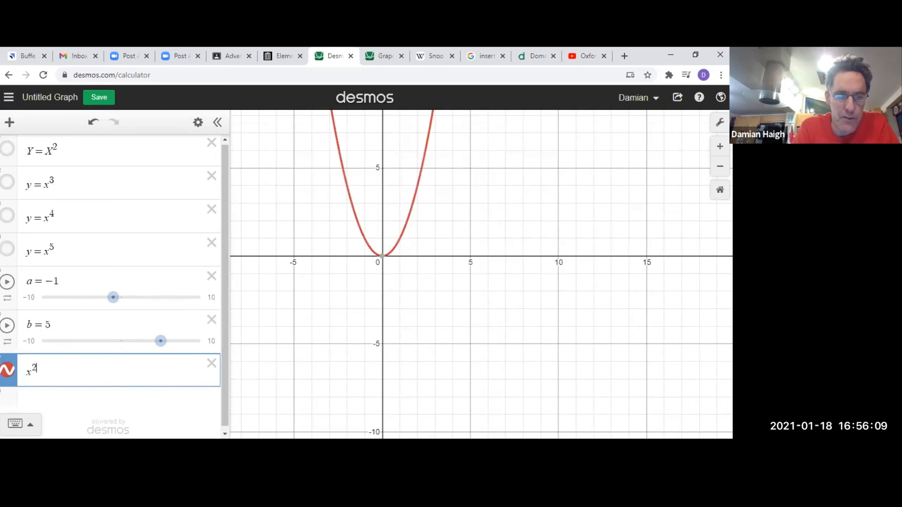
type("+y")
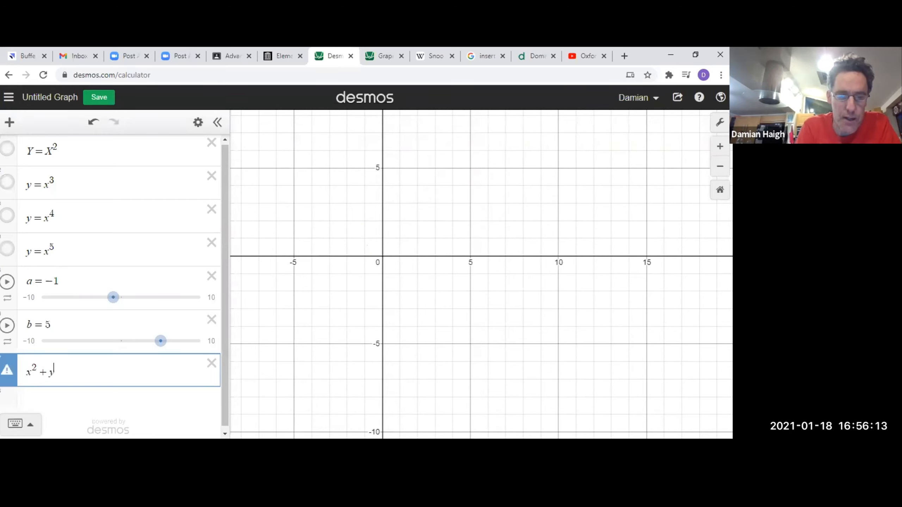
type("^2")
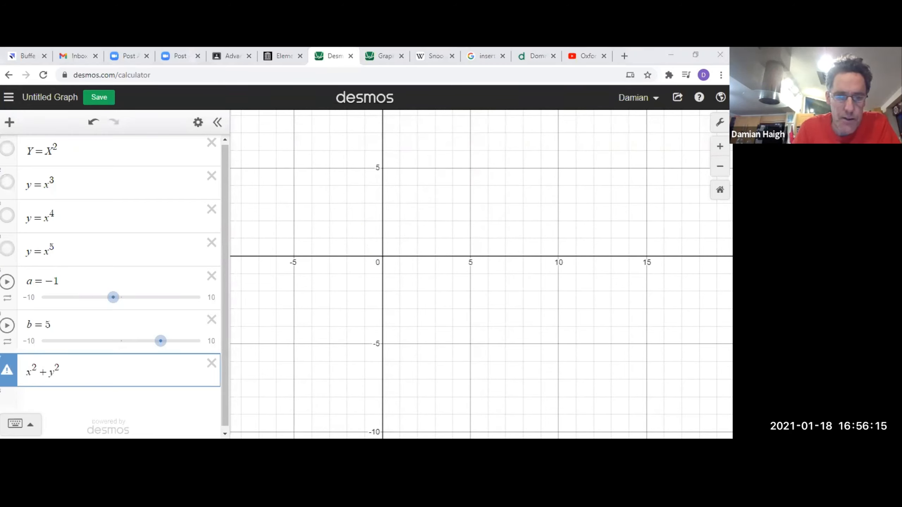
left_click(87, 383)
type("=")
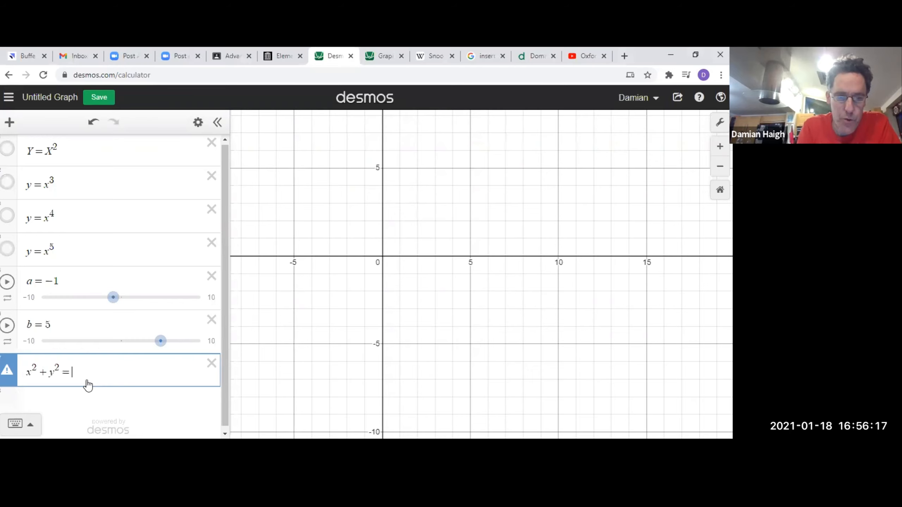
type("r")
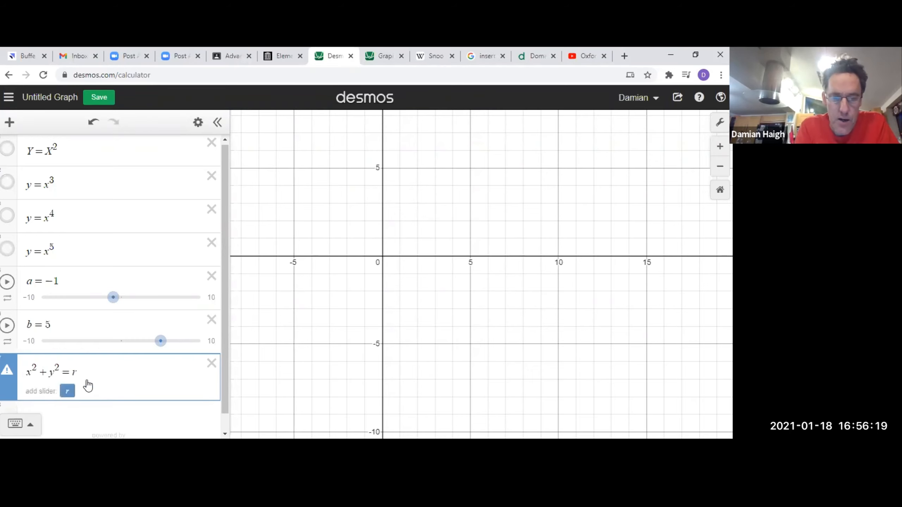
type("^2")
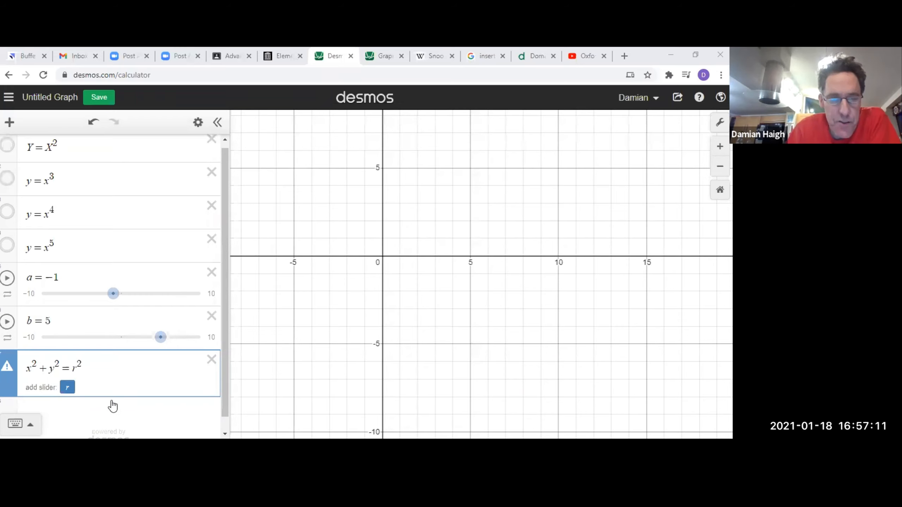
Add a slider for r, set it to 5 and select the resulting circle.
left_click(66, 388)
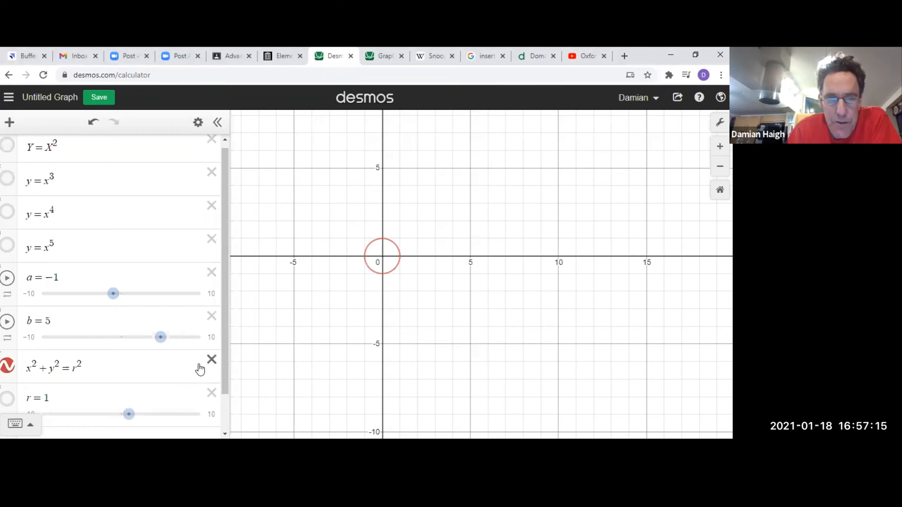
left_click_drag(129, 414, 161, 420)
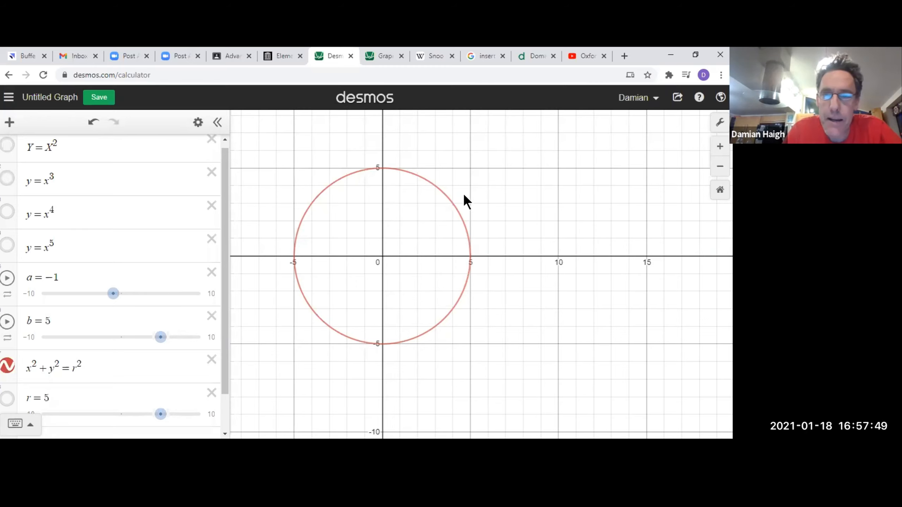
left_click(443, 194)
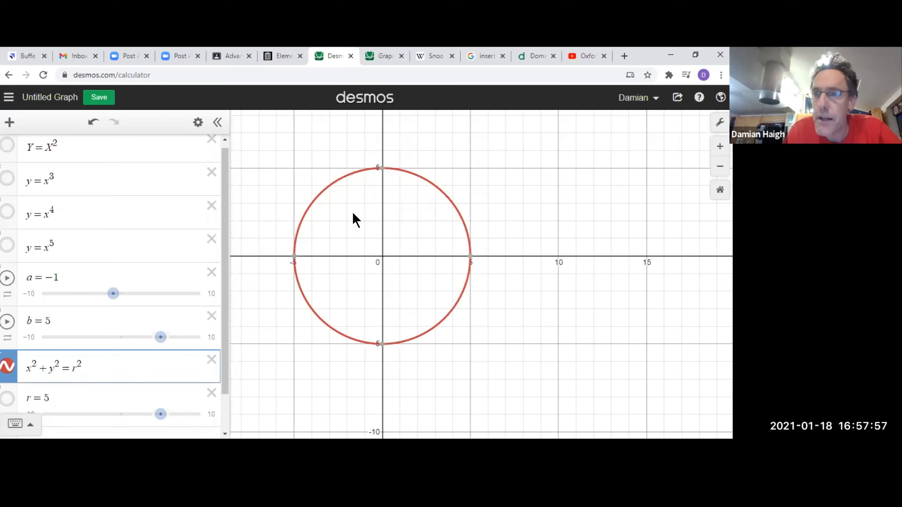
left_click(720, 122)
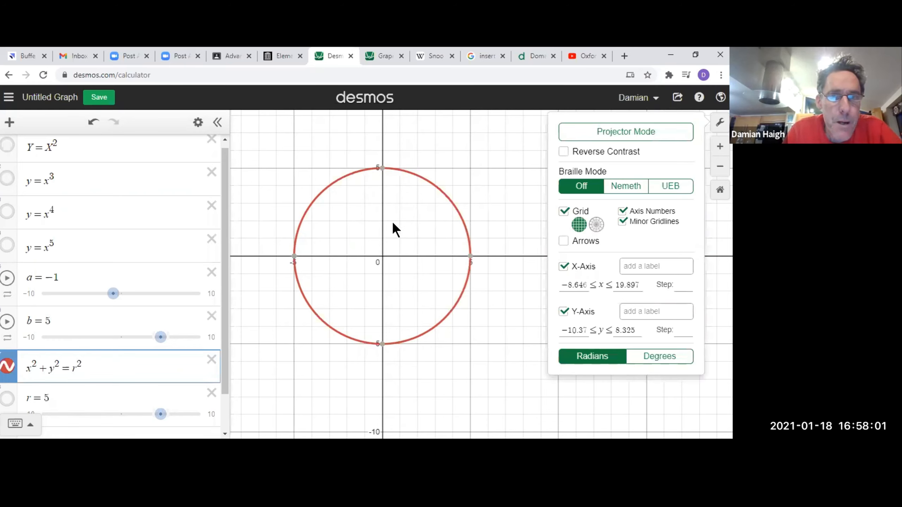
left_click(384, 256)
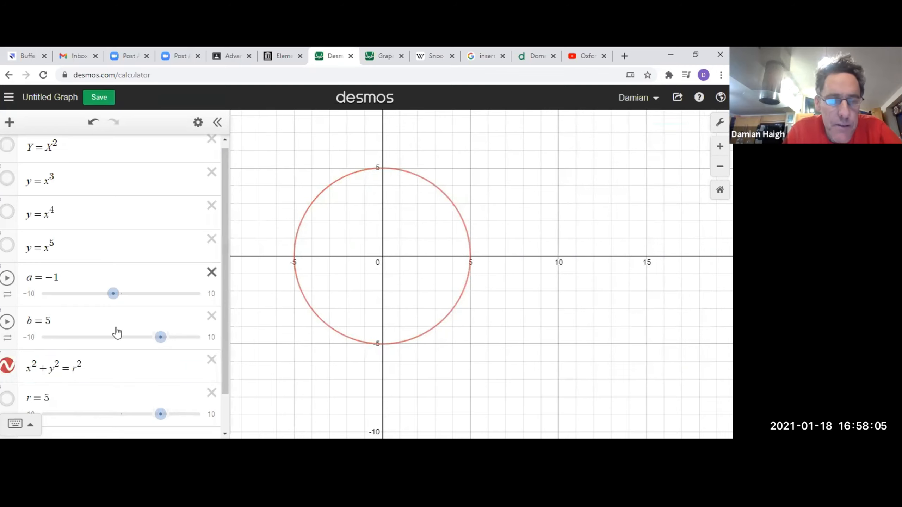
scroll(115, 329, "down", 2)
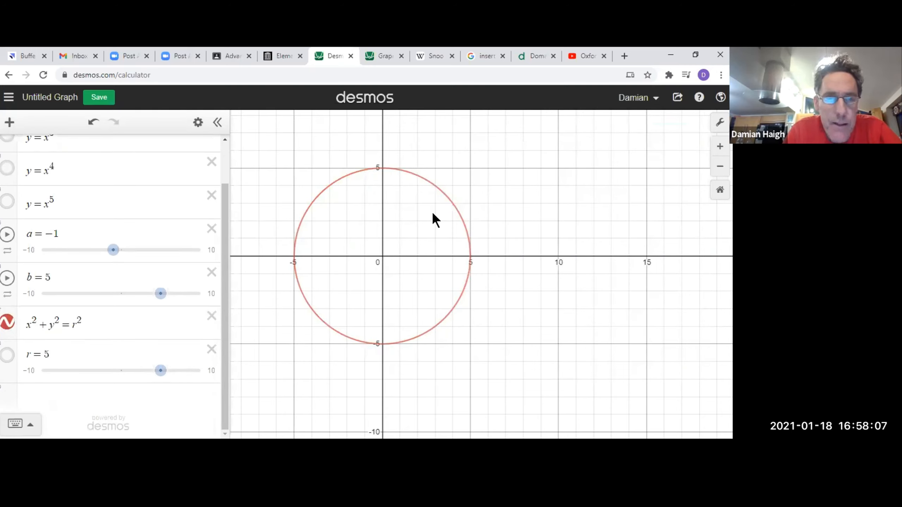
left_click(10, 122)
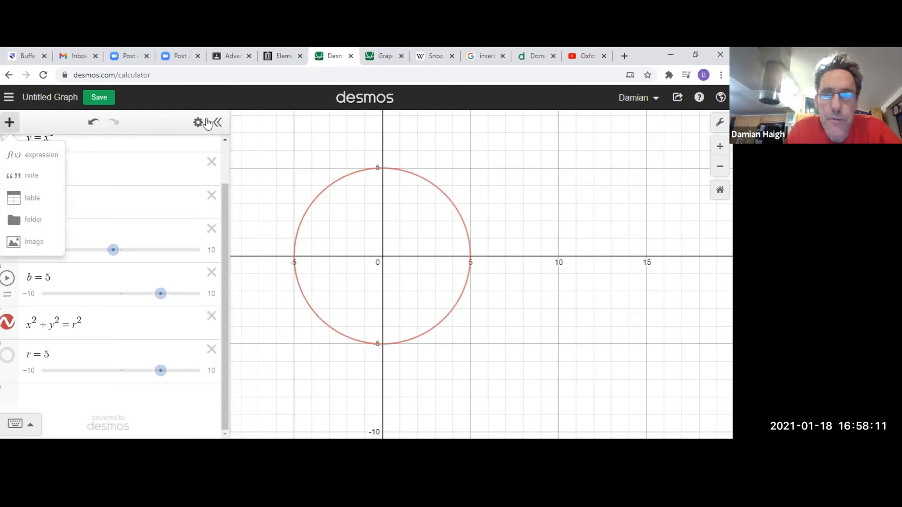
right_click(439, 189)
left_click(438, 188)
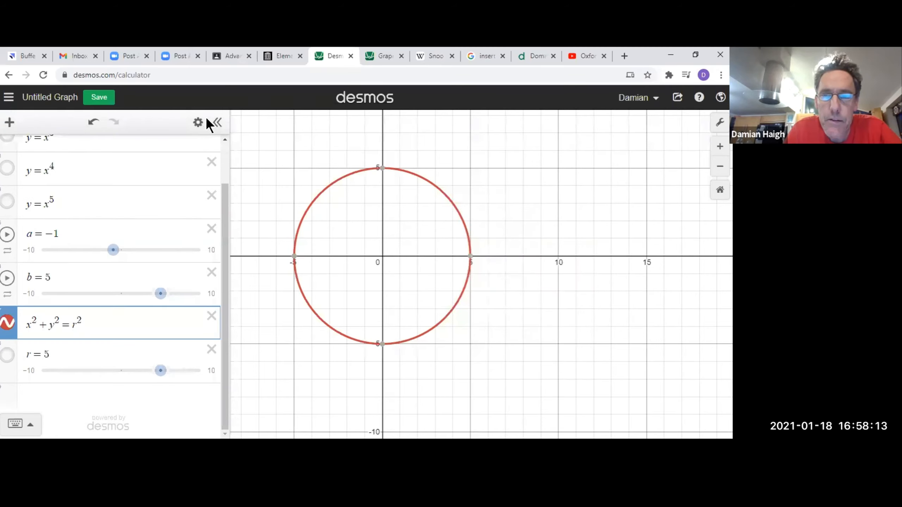
Plot the point (3,4) on a new line below the r slider and show its coordinates on the graph.
left_click(68, 406)
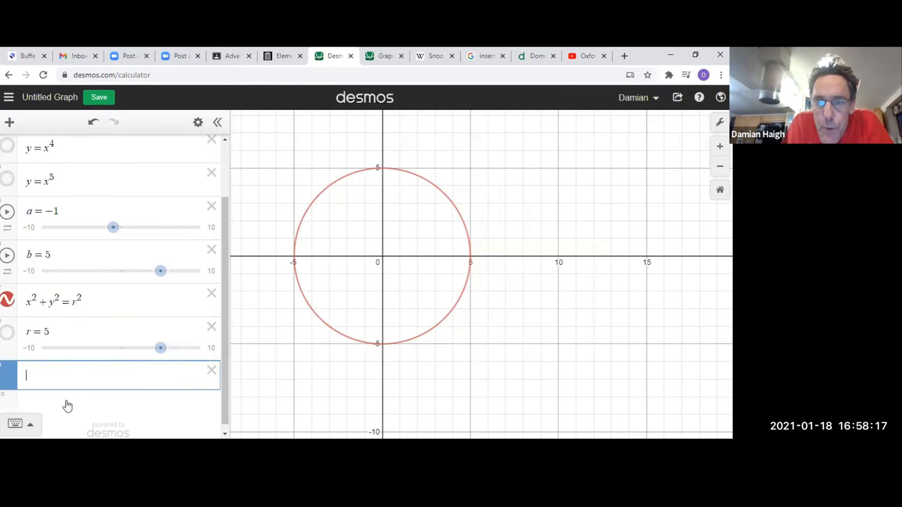
type("(3,4")
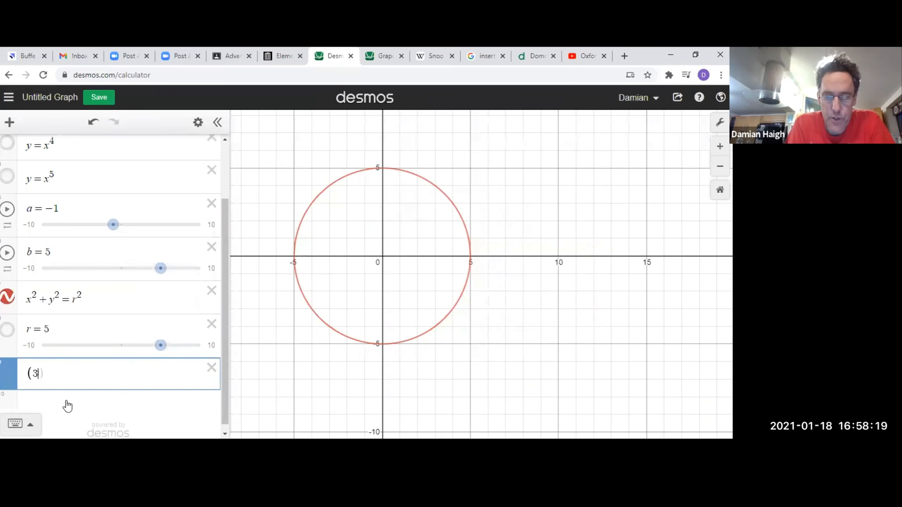
type(")")
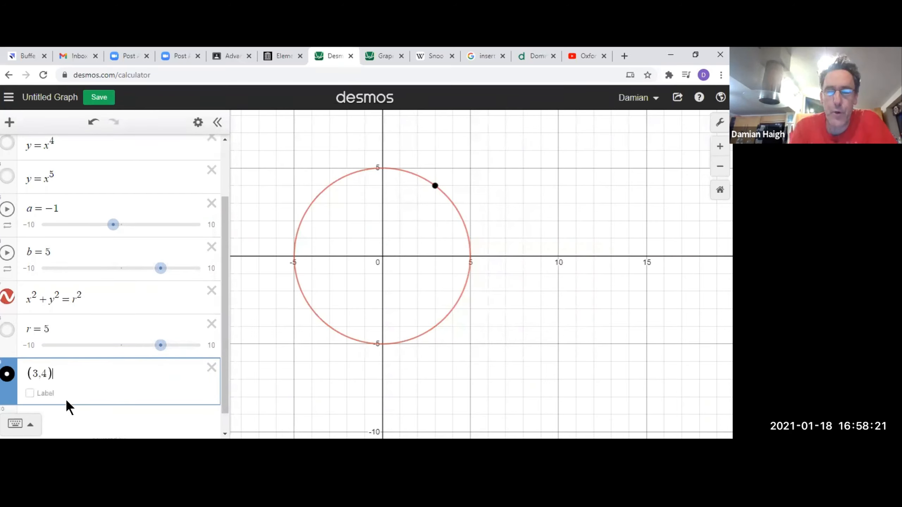
mouse_move(435, 193)
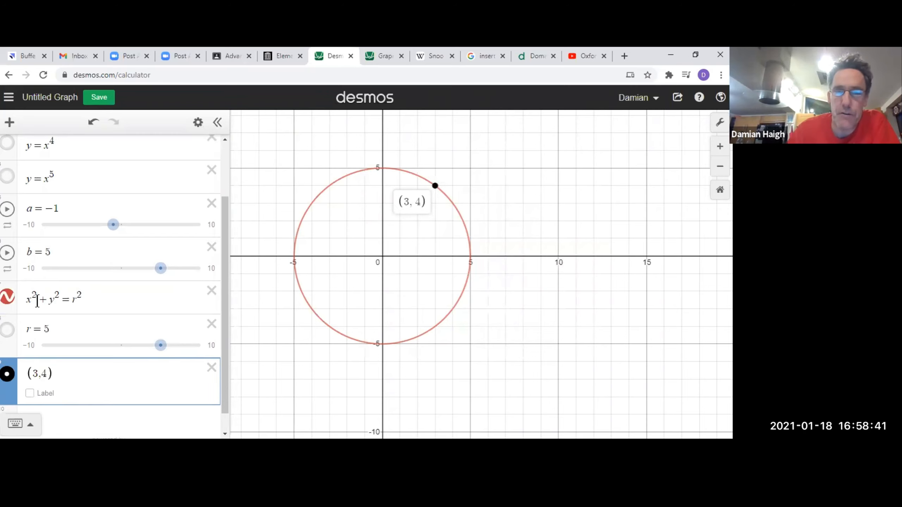
Try 5 in place of r in the circle equation, check its x and y terms, and put r back.
double_click(75, 301)
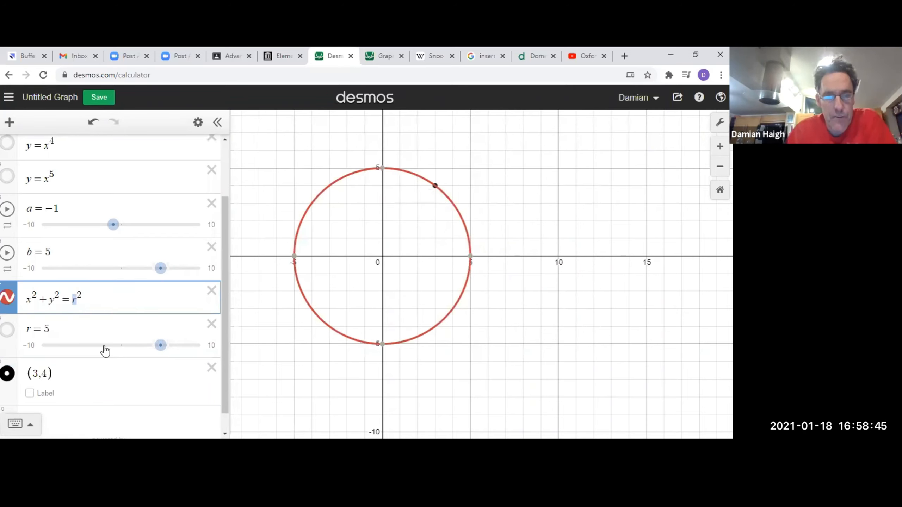
type("5")
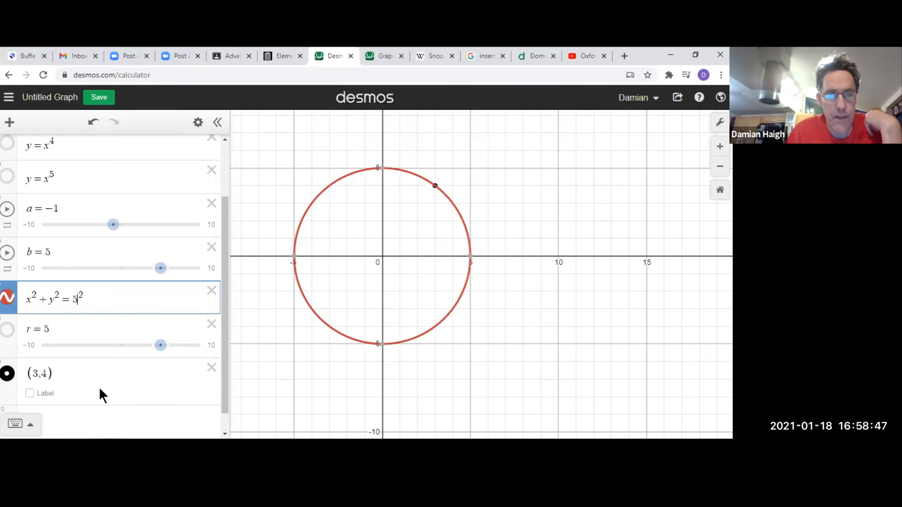
double_click(30, 302)
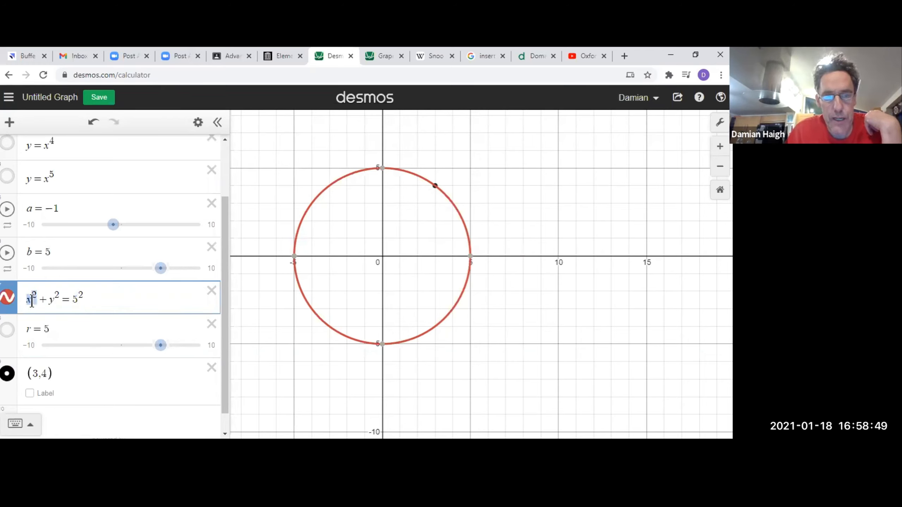
double_click(47, 302)
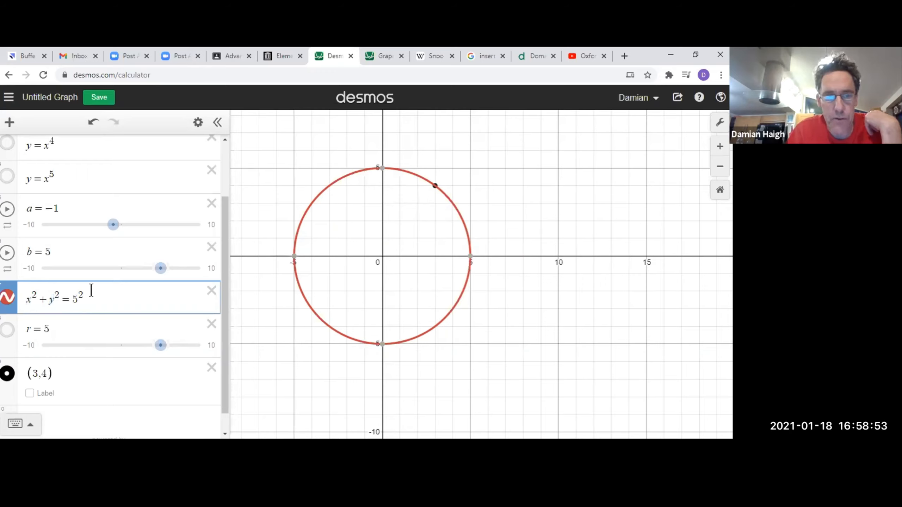
double_click(74, 299)
type("r")
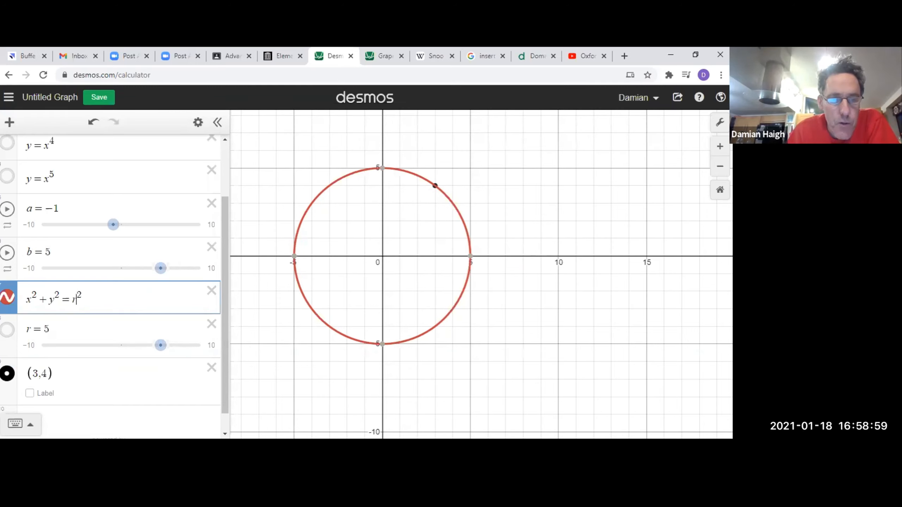
Draw the vertical segment from the x-axis up to the point by entering x = 3{0 < y < 4} on a new line.
left_click(77, 420)
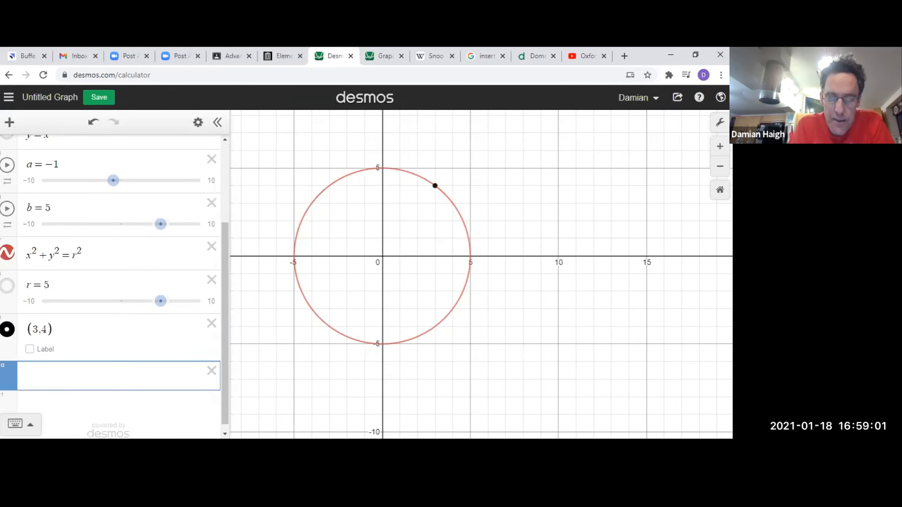
type("x=3")
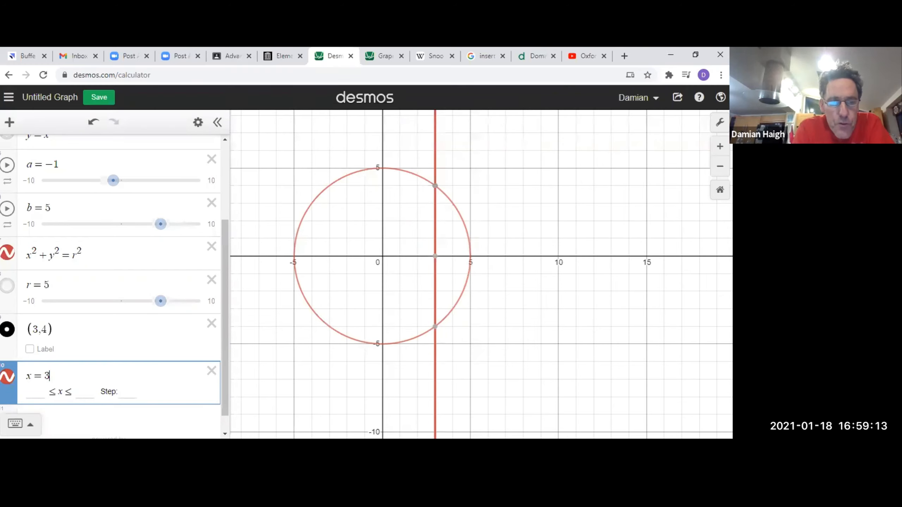
type("{")
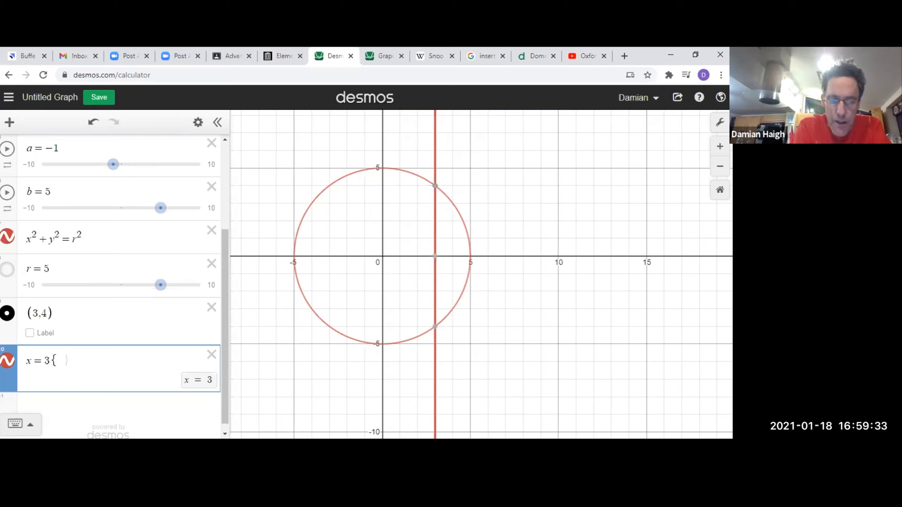
type("0<")
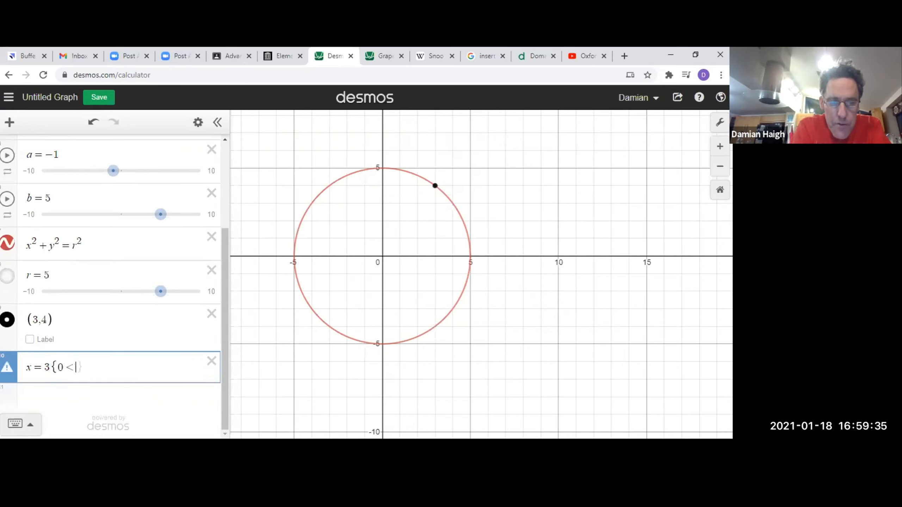
type("y")
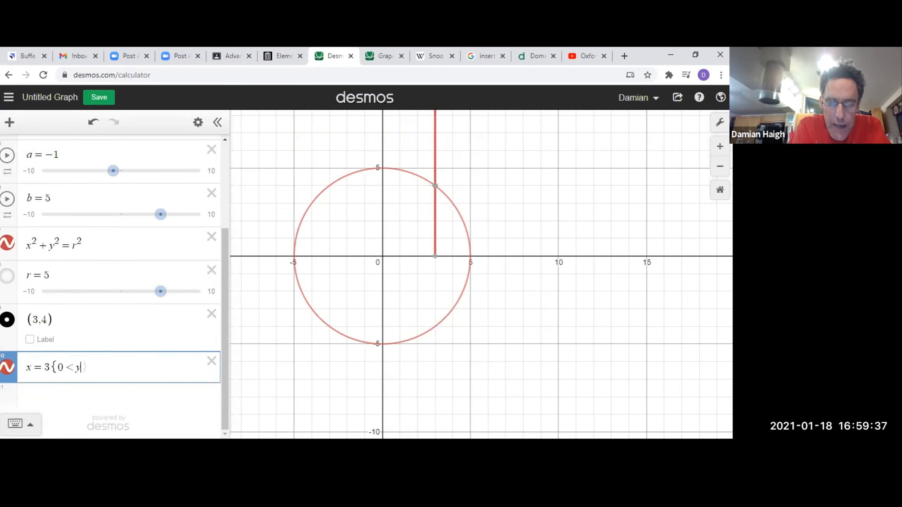
type("<4")
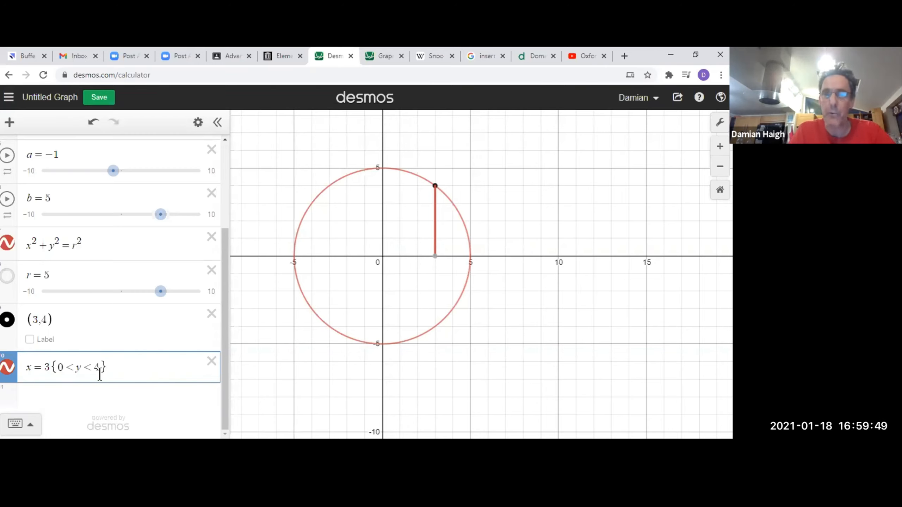
Plot the point (0,0) on a new line and label it "origin".
left_click(65, 396)
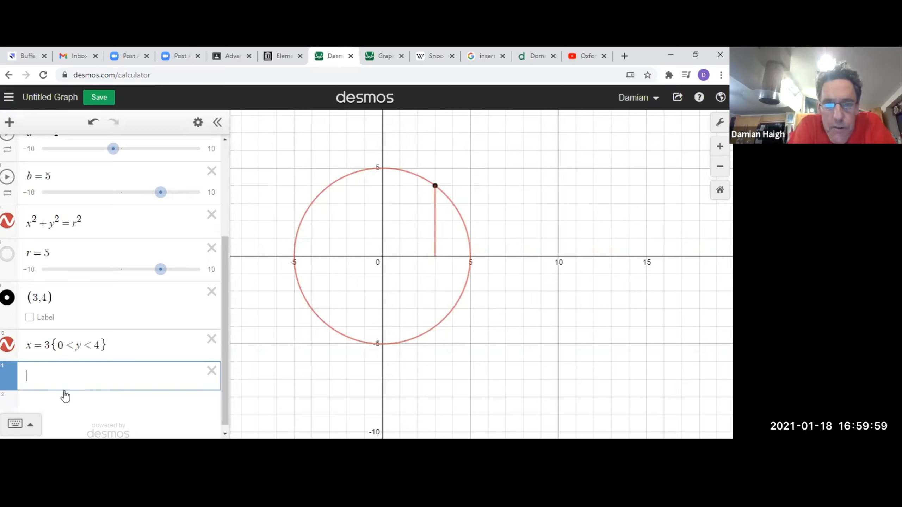
type("(0,0")
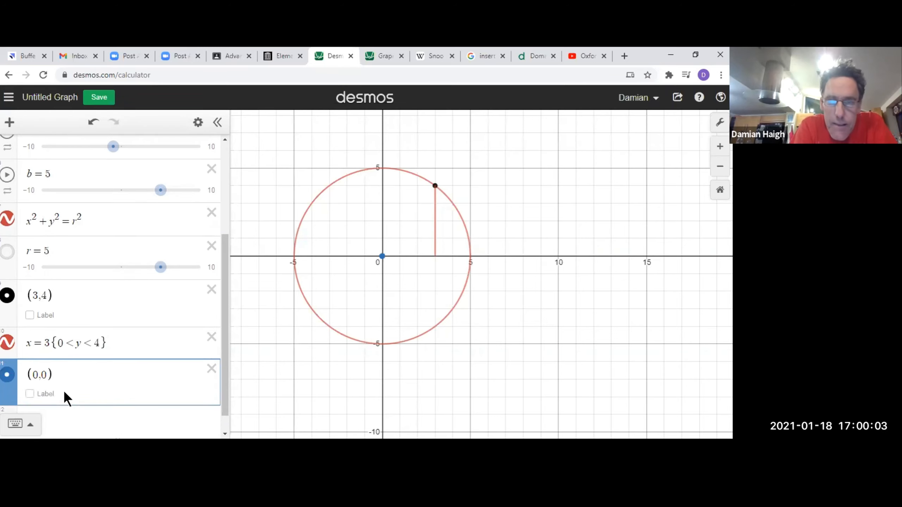
left_click(30, 393)
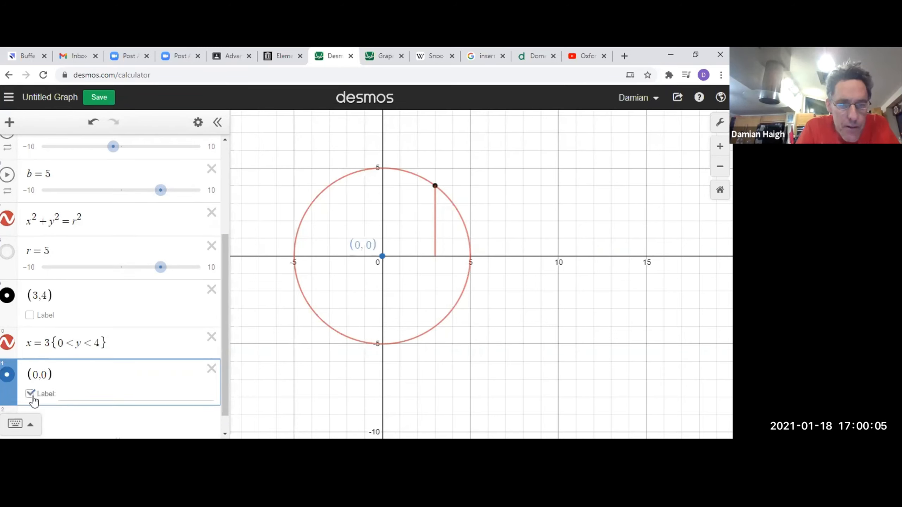
type("origin")
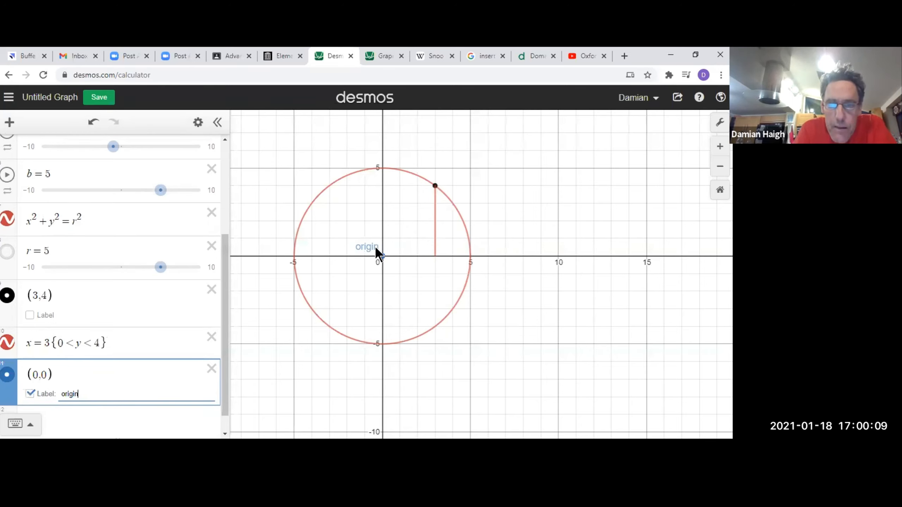
left_click(384, 255)
mouse_move(436, 195)
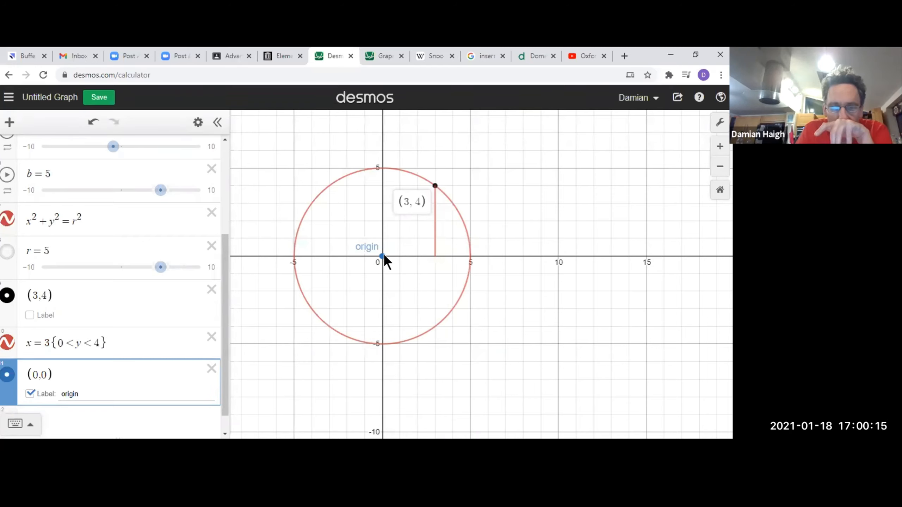
Try to define the angle on a new line as θ = arctan(4/3).
left_click(174, 409)
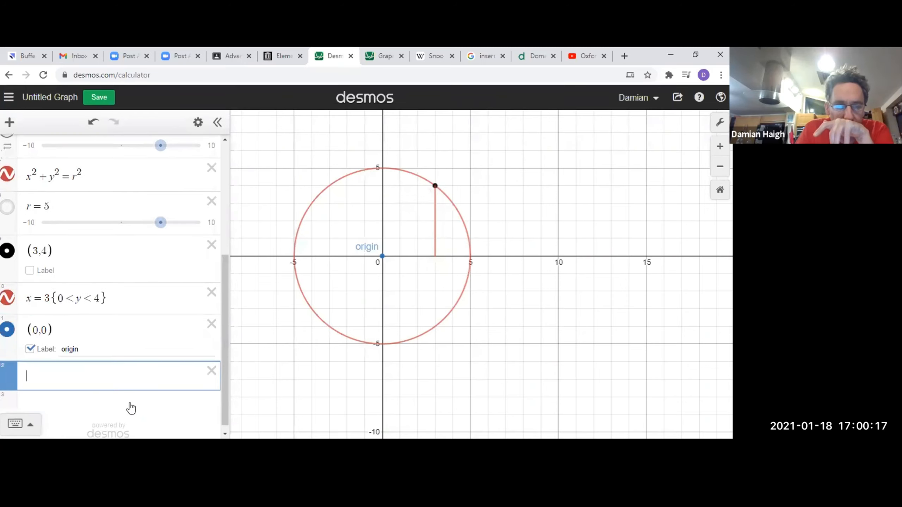
type("theta")
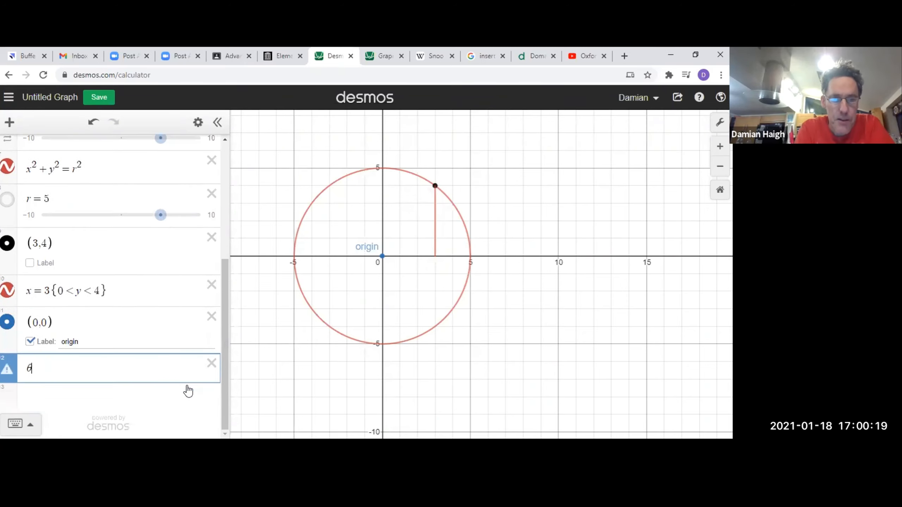
type("=")
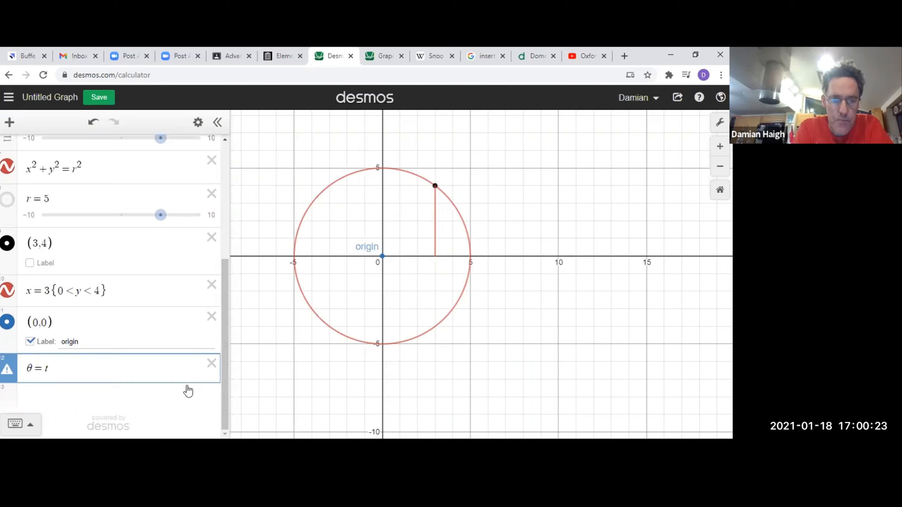
type("arctan(4/3)")
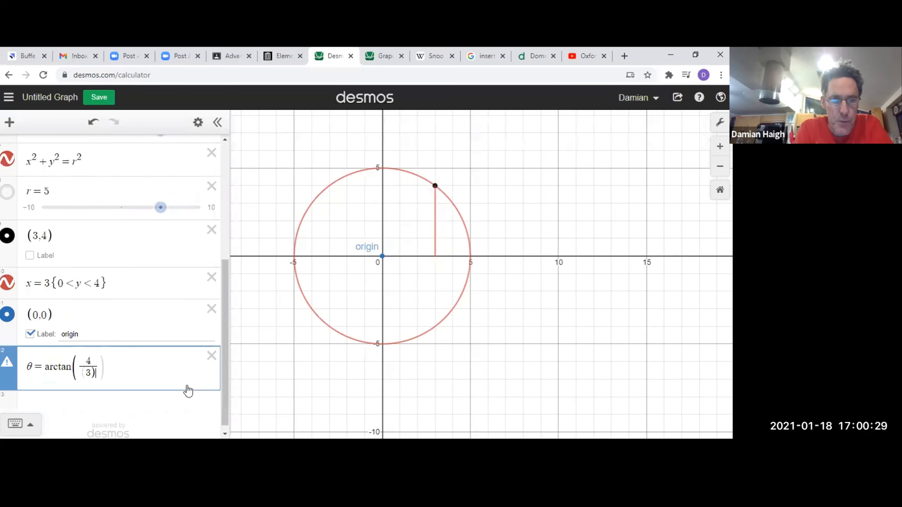
key("Return")
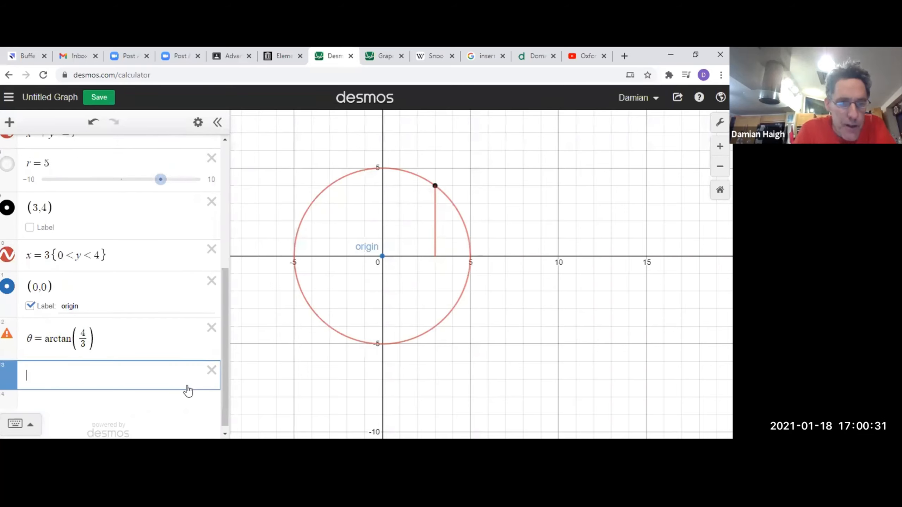
Check the warning on the θ expression and clear its contents.
left_click(7, 337)
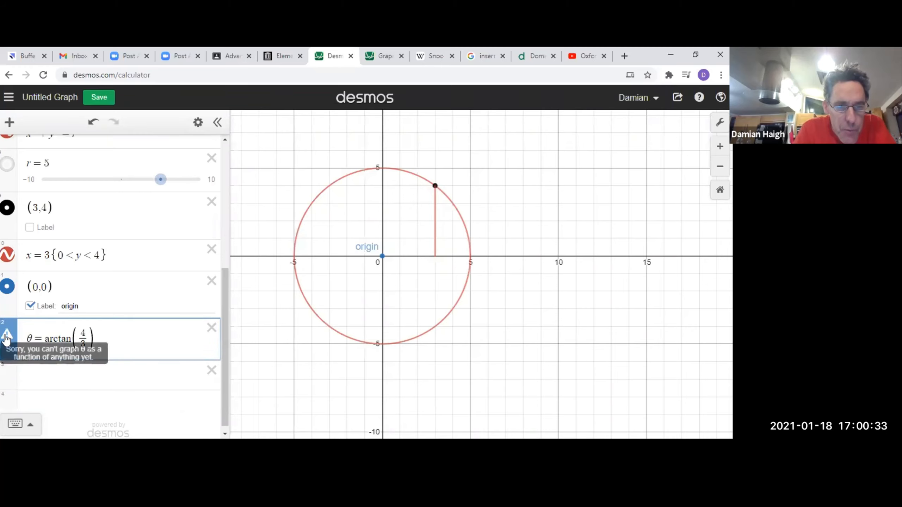
left_click_drag(136, 338, 18, 340)
key("BackSpace")
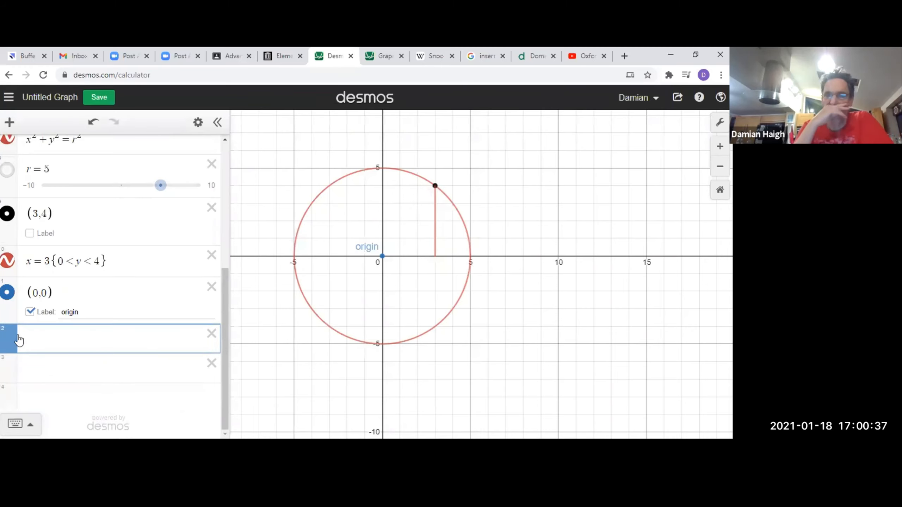
Display the coordinates of both ends of the vertical segment on the graph.
left_click(435, 186)
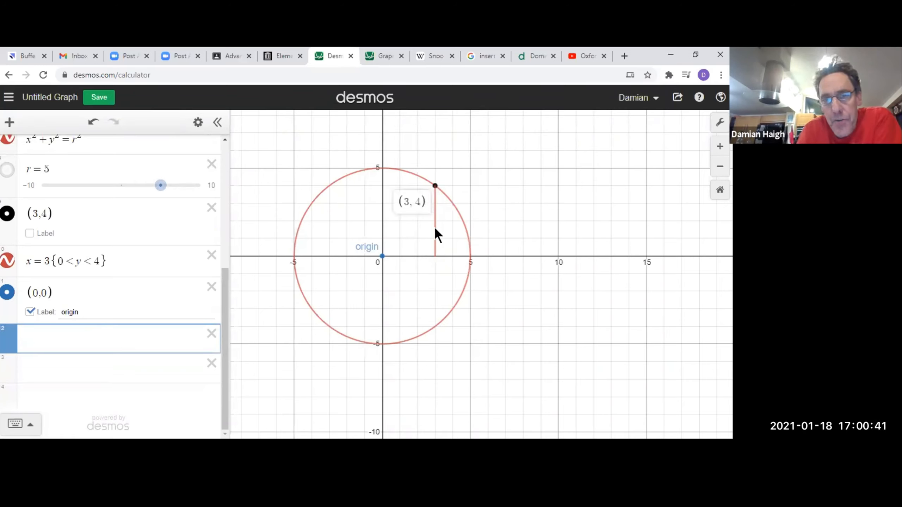
left_click(435, 256)
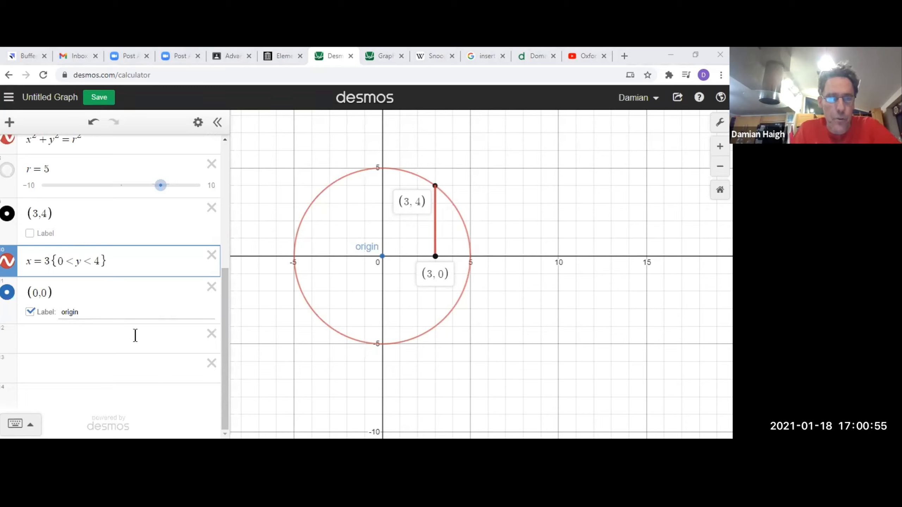
scroll(31, 208, "up", 2)
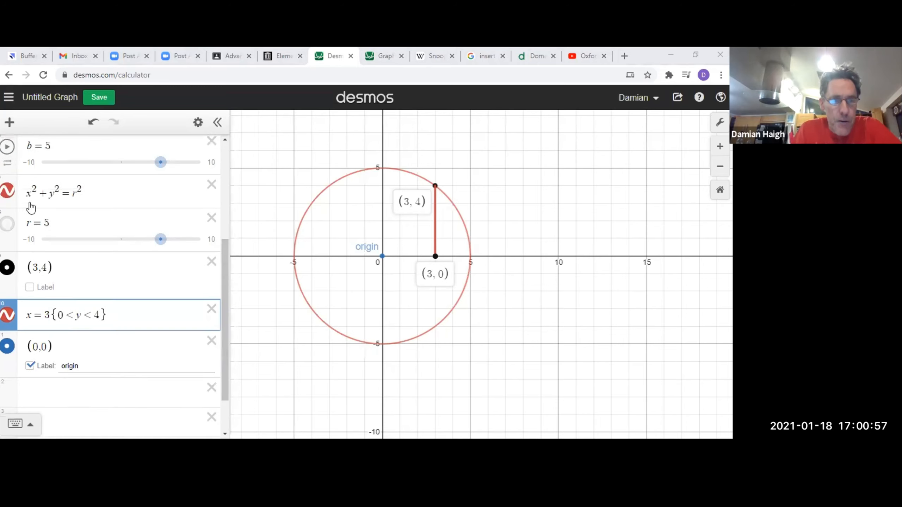
Hide the restricted vertical segment x = 3 and the origin point from the graph.
left_click(34, 192)
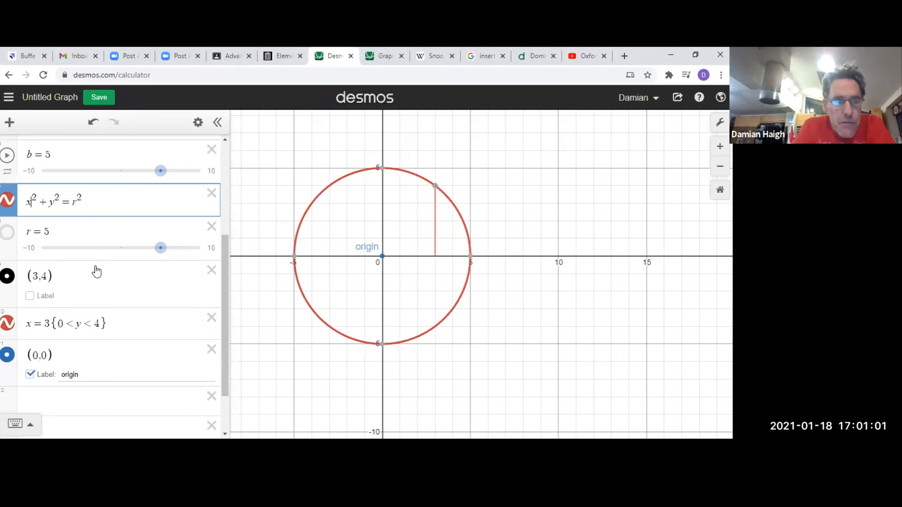
left_click(7, 323)
left_click(7, 355)
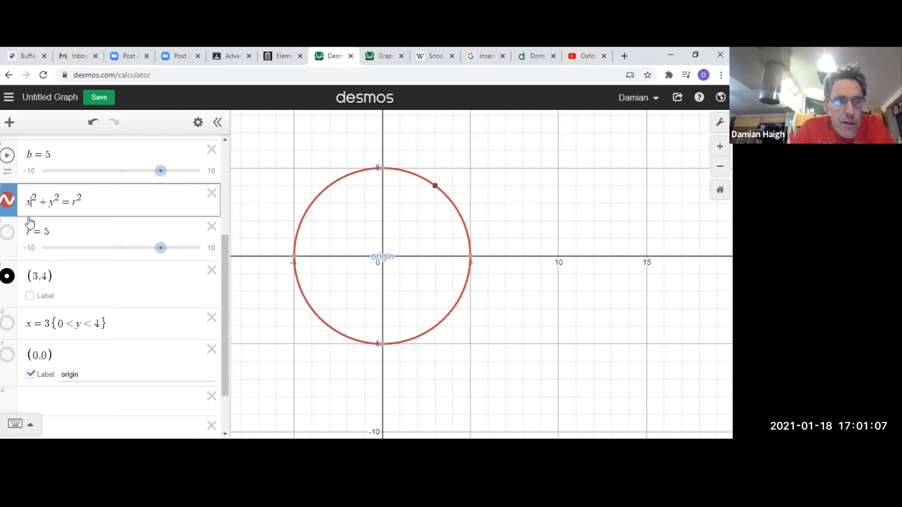
Replace x² with (x − a)² in the circle equation.
type("(")
key("Right")
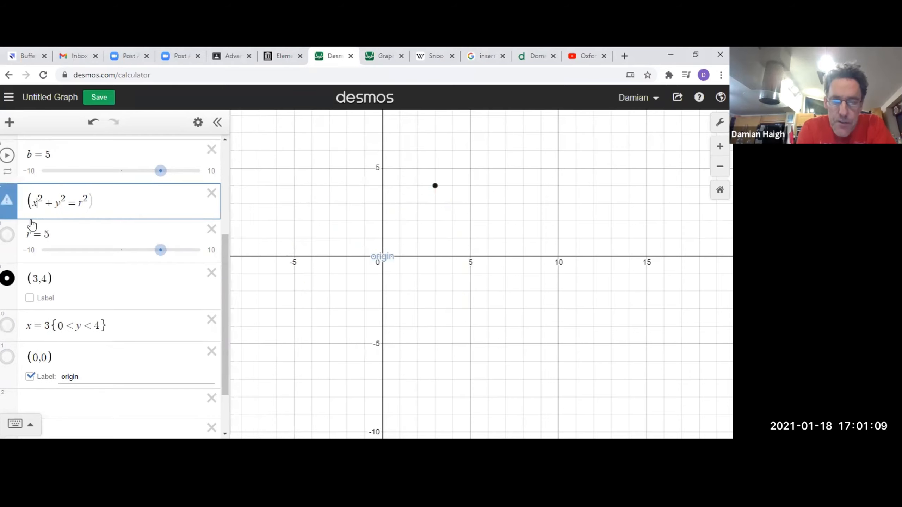
type("-a)")
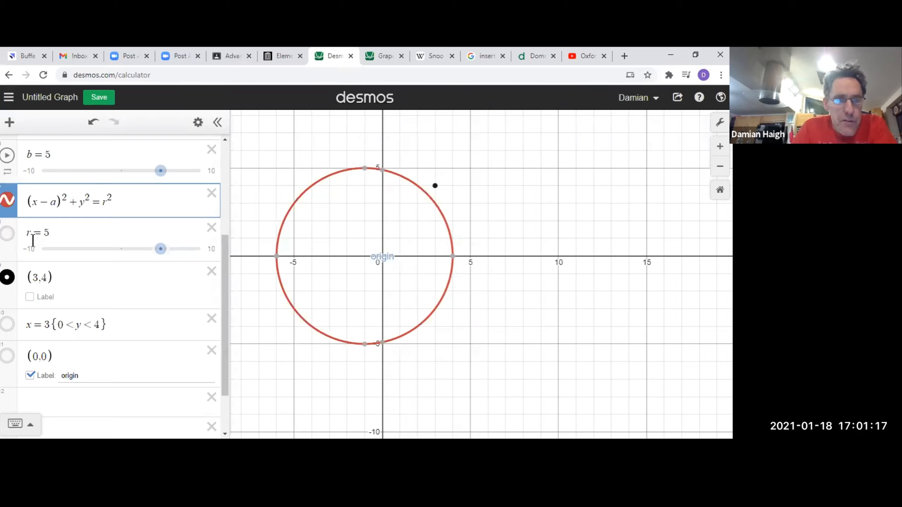
Replace y² with (y − b)² so the circle equation reads (x − a)² + (y − b)² = r².
scroll(43, 249, "up", 5)
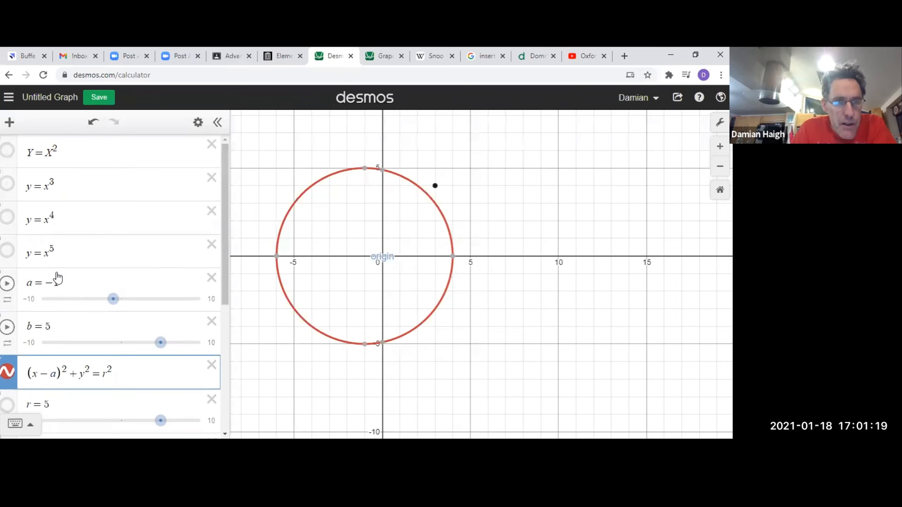
scroll(135, 327, "down", 1)
scroll(130, 336, "down", 1)
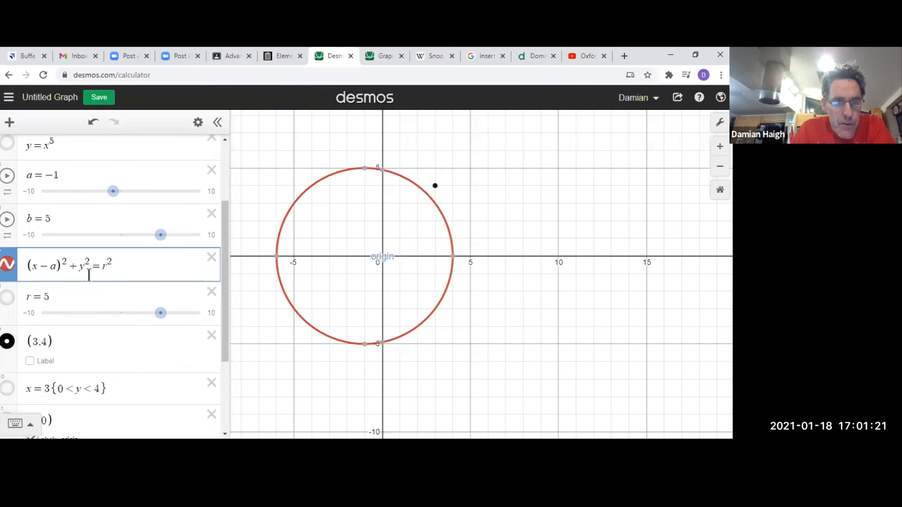
left_click(81, 266)
type("(")
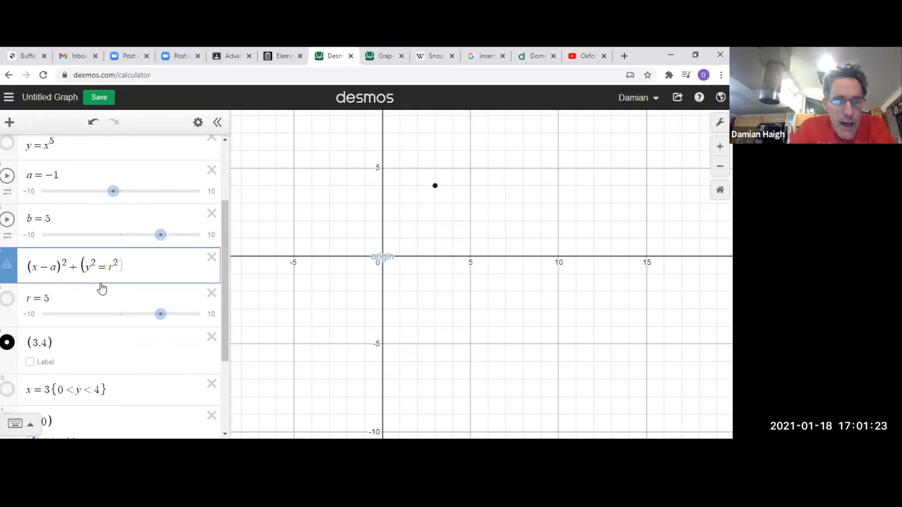
left_click(98, 272)
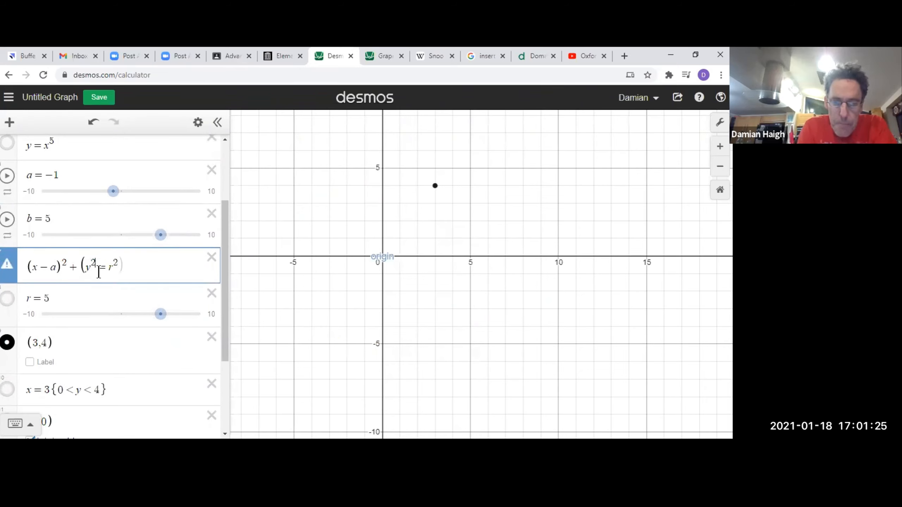
type("-b)")
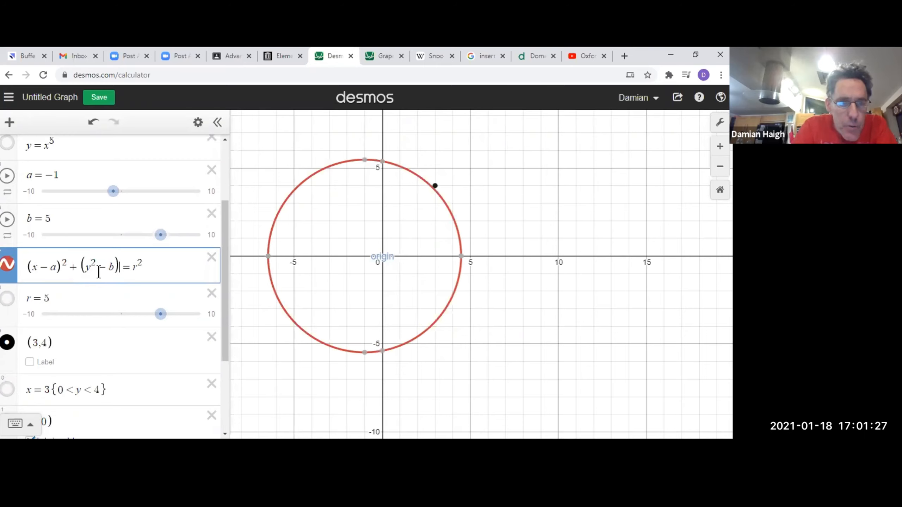
left_click(98, 270)
type("=")
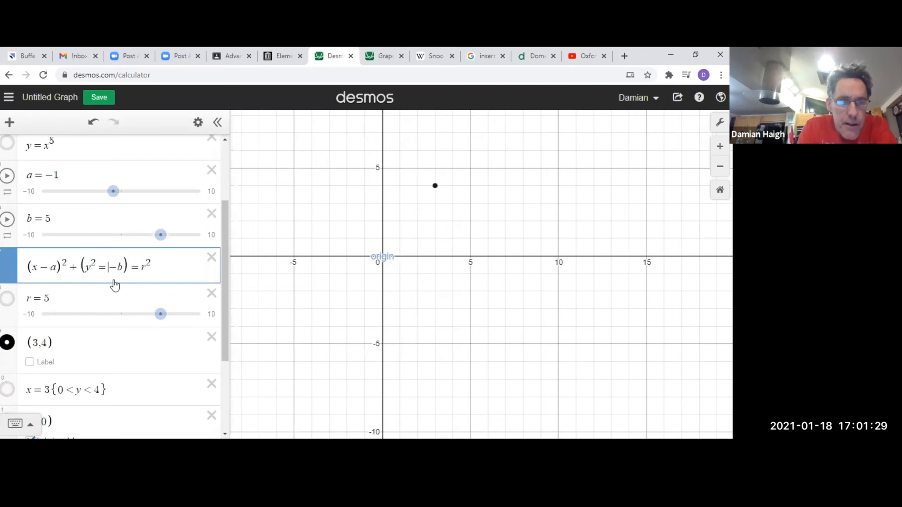
key("BackSpace")
key("BackSpace")
key("BackSpace")
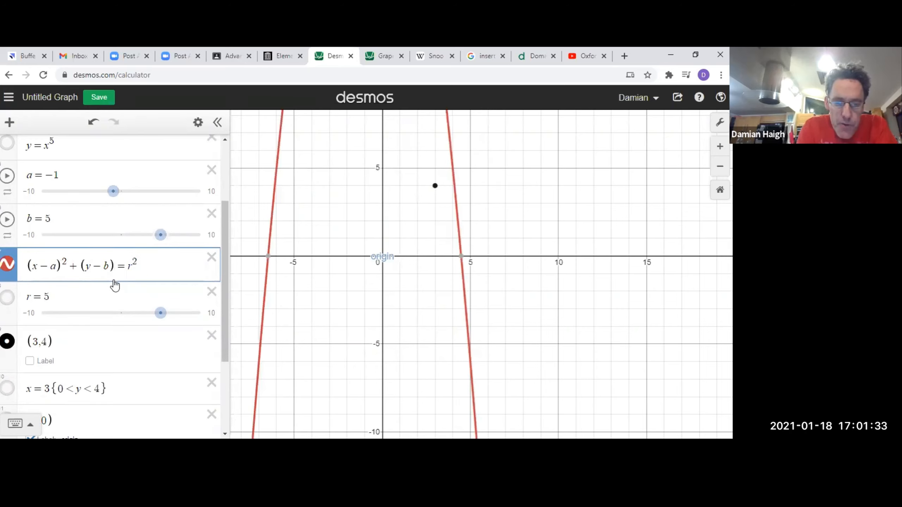
type("^2")
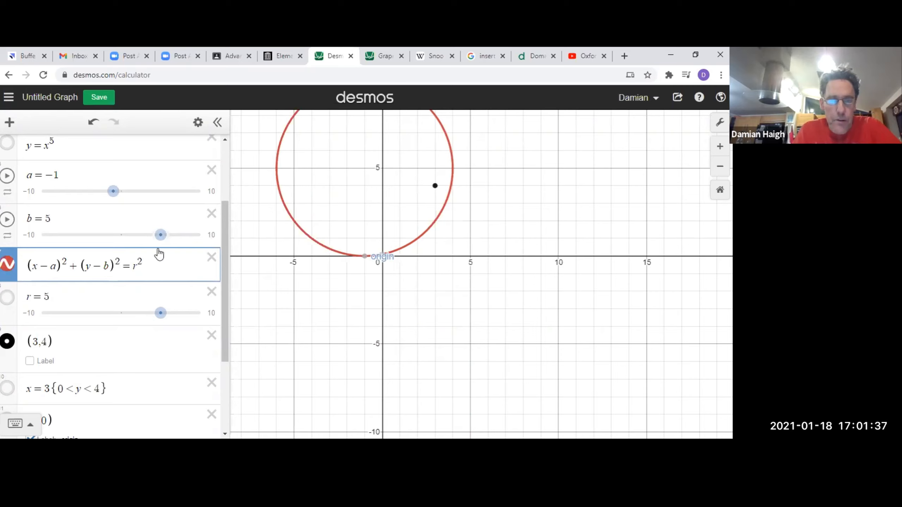
Set sliders b and a to 0, and hide the point (3,4).
left_click_drag(160, 235, 123, 242)
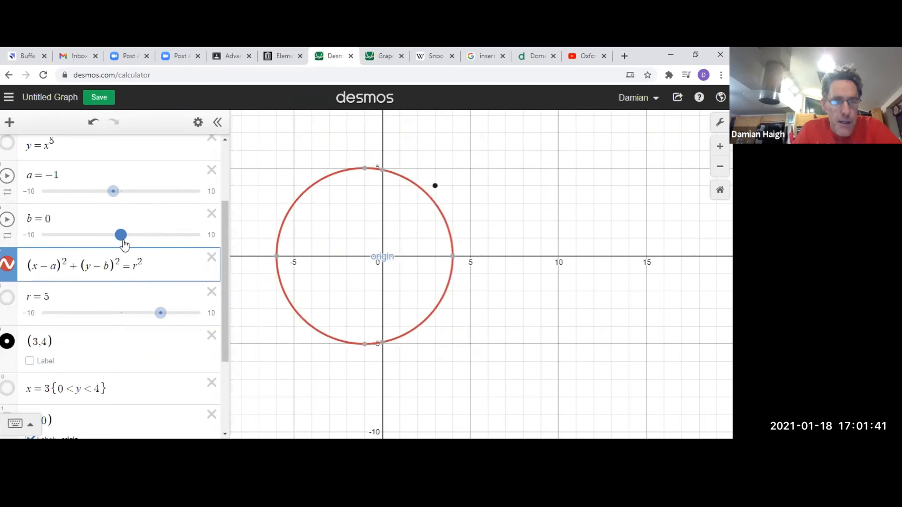
left_click_drag(113, 191, 101, 195)
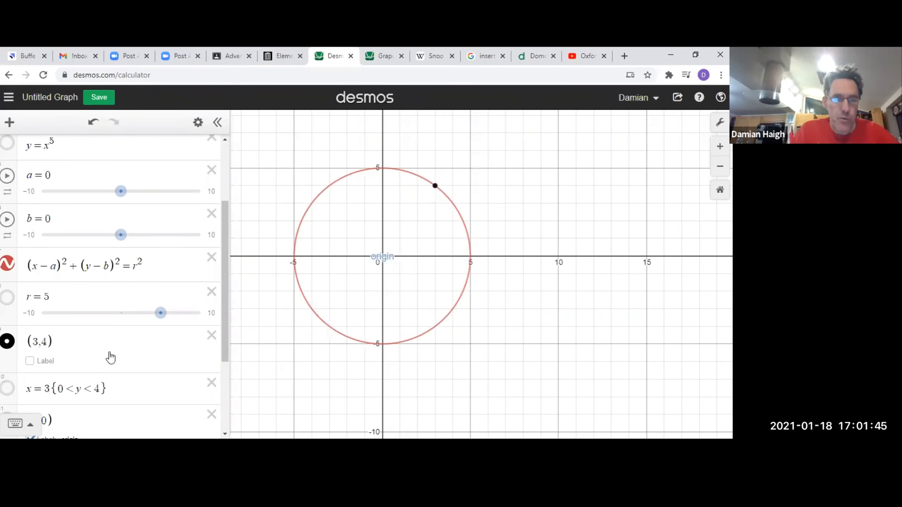
left_click(7, 342)
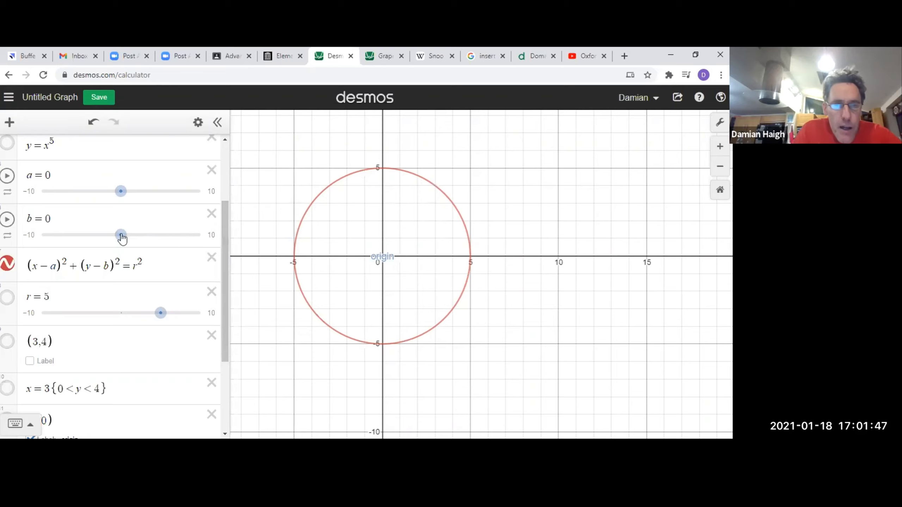
Translate the circle horizontally by moving slider a to 4.6 and back to 0, and leave a at 1.
mouse_move(121, 239)
left_mouse_down()
mouse_move(152, 237)
mouse_move(120, 245)
left_mouse_up()
left_click_drag(122, 197, 144, 196)
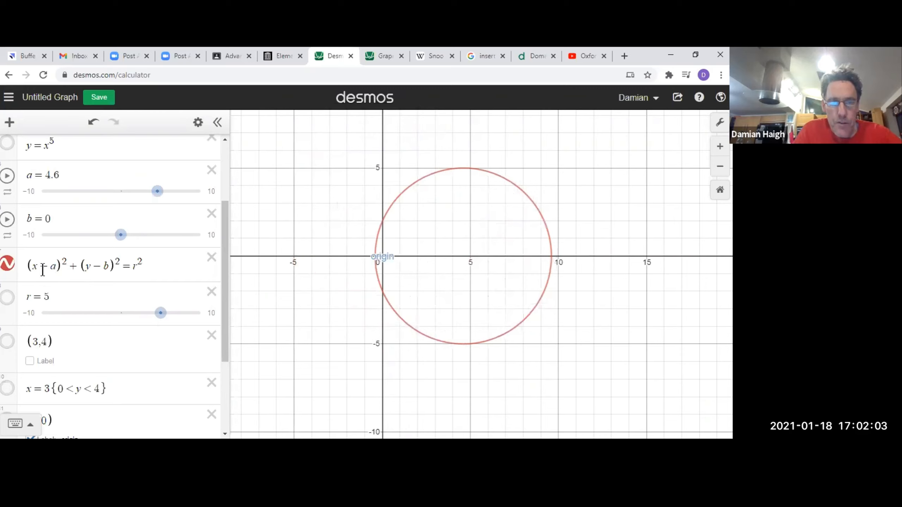
left_click_drag(42, 271, 56, 266)
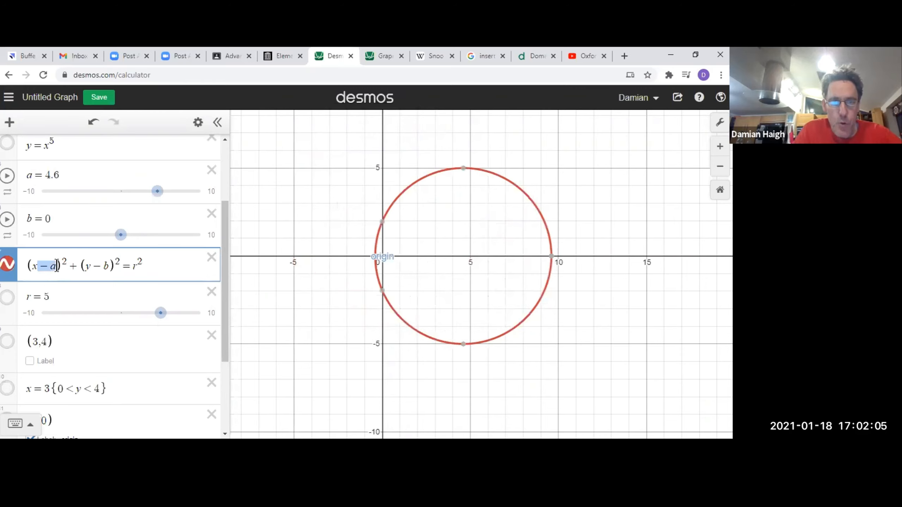
left_click_drag(159, 199, 123, 210)
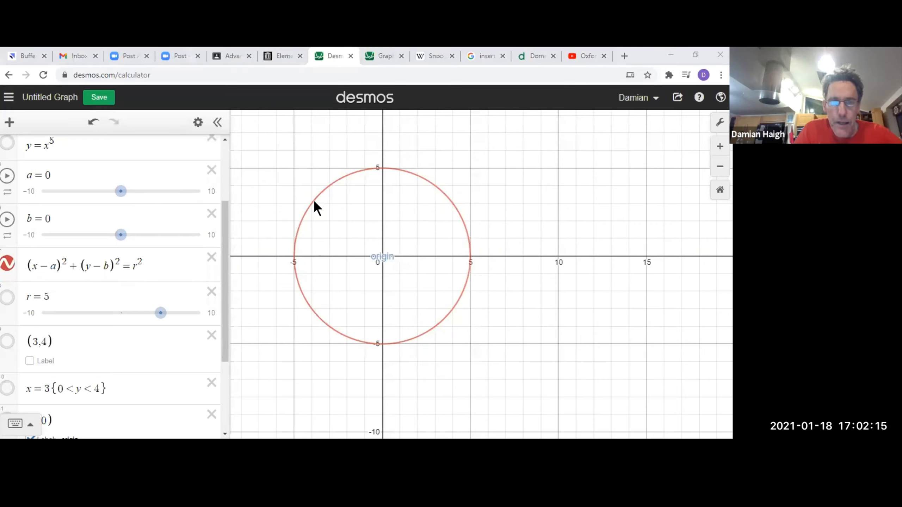
double_click(53, 266)
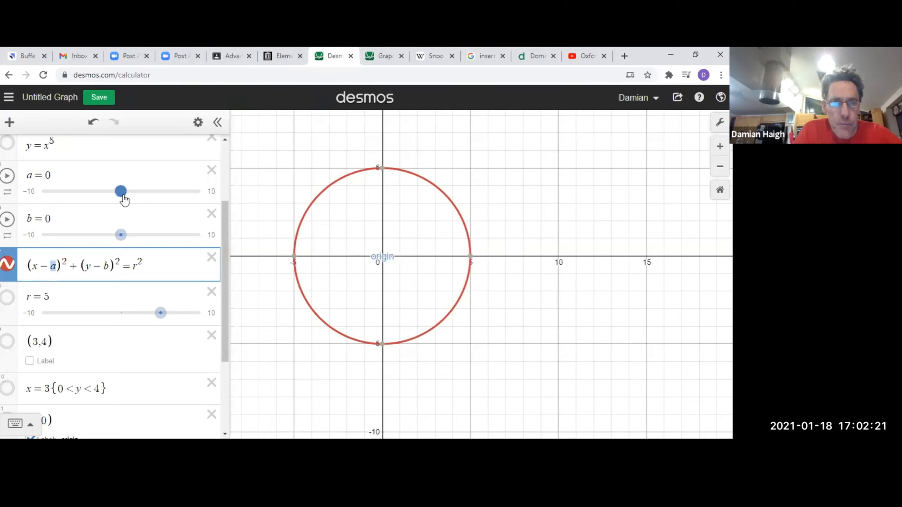
left_click_drag(124, 200, 133, 198)
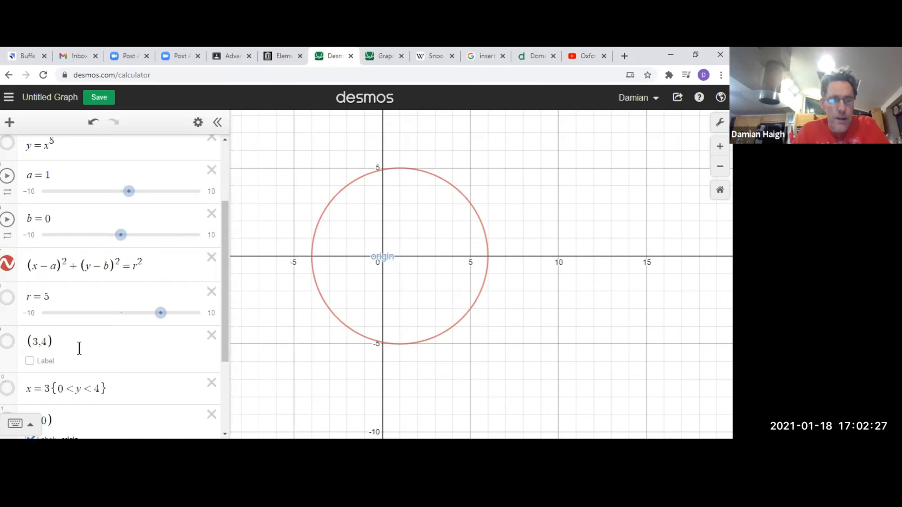
Change the hidden point (3,4) to (1,0) and show it on the graph with its coordinates.
double_click(35, 341)
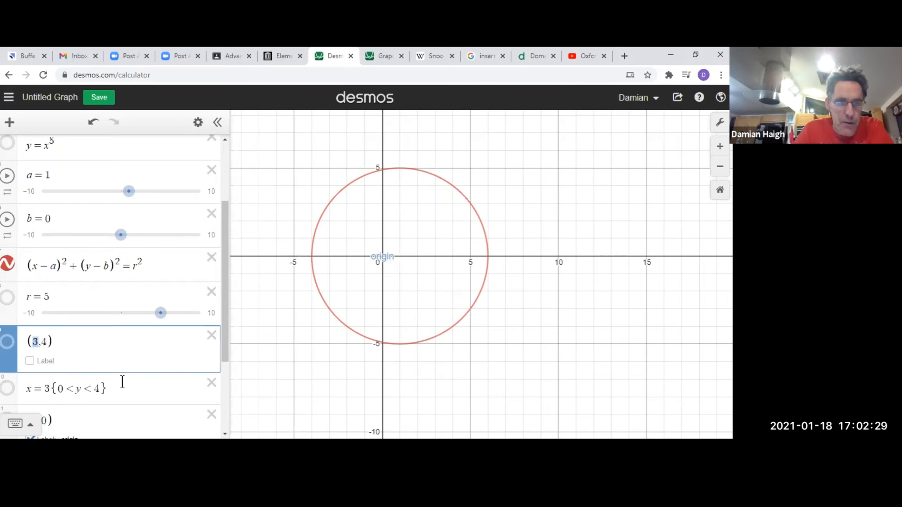
type("1")
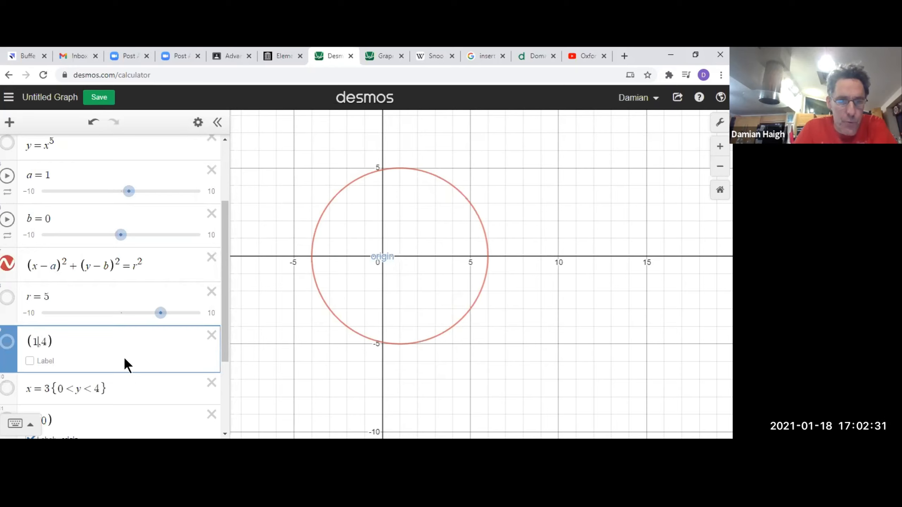
key("Right")
key("shift+Right")
type("0")
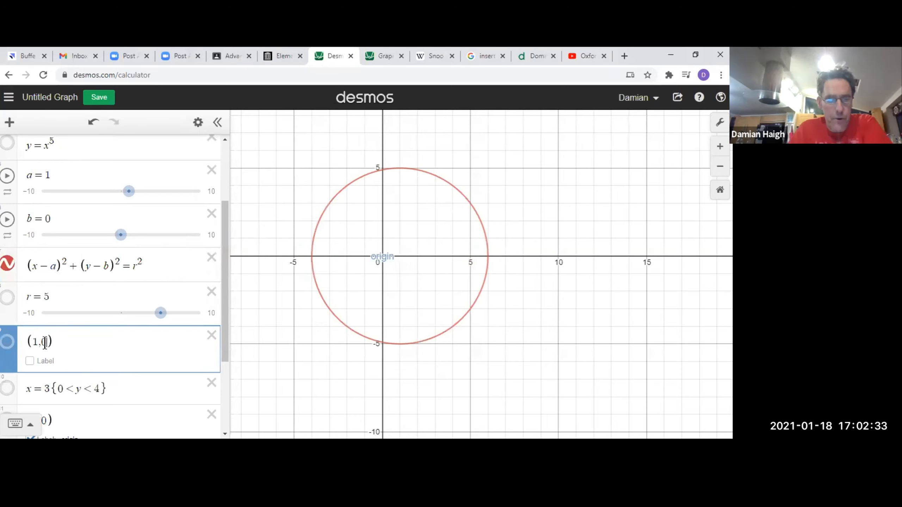
left_click(7, 342)
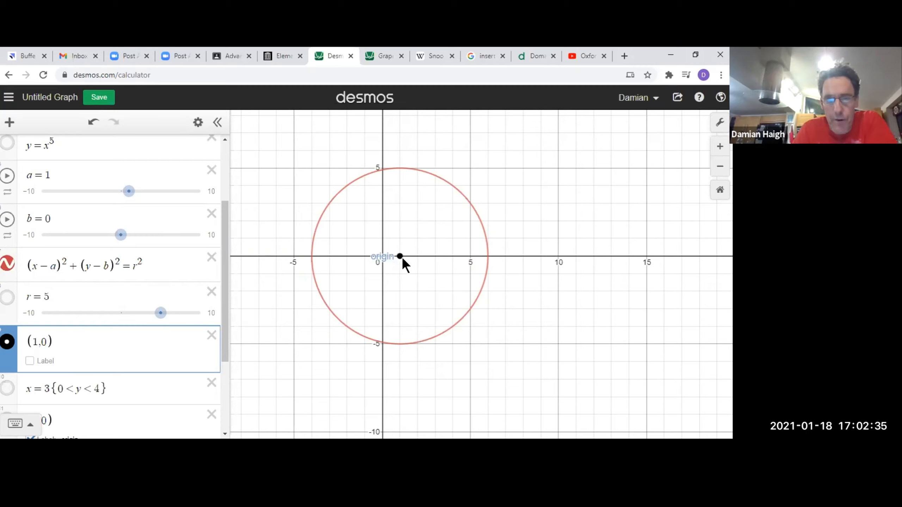
mouse_move(400, 257)
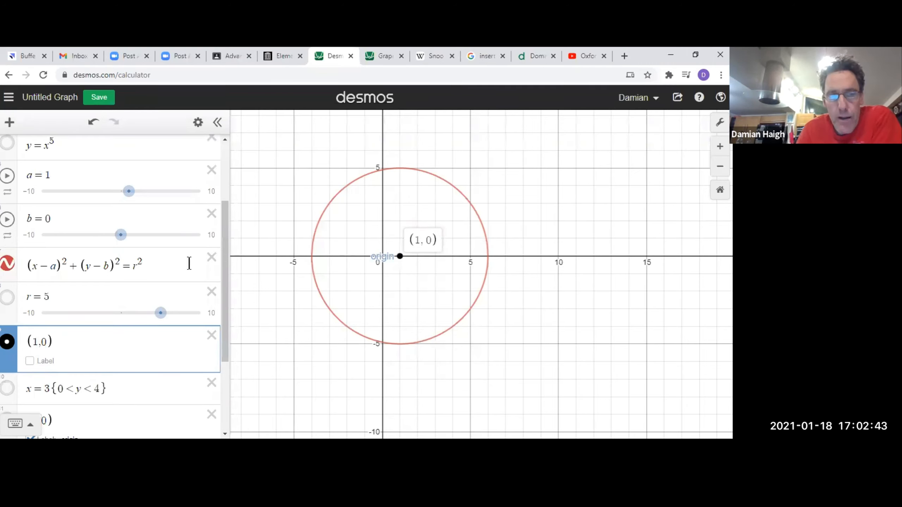
Replace a with 1 and remove − b in the circle equation, giving (x − 1)² + (y)² = r².
left_click_drag(27, 265, 159, 272)
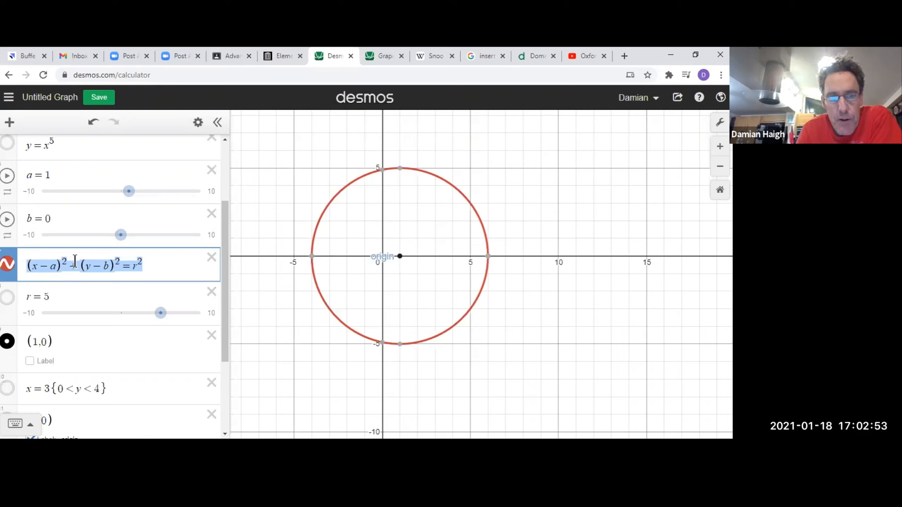
left_click(33, 270)
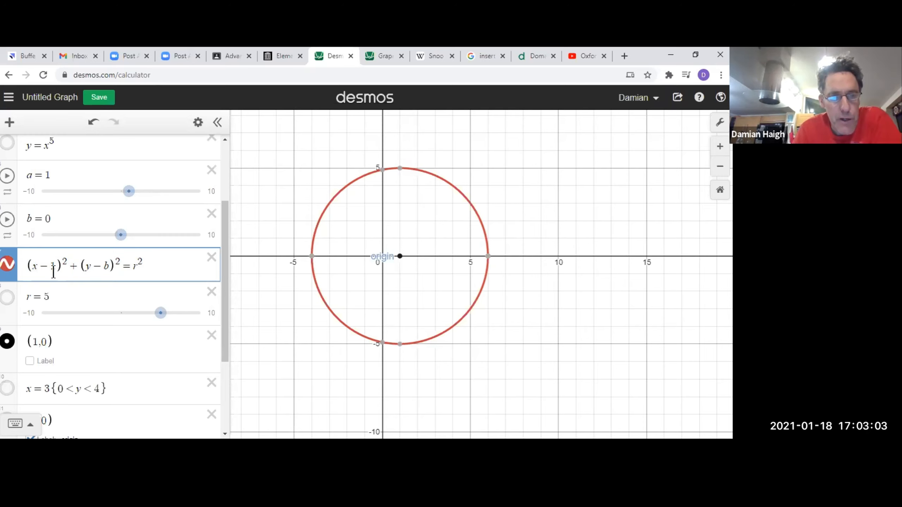
key("BackSpace")
type("1")
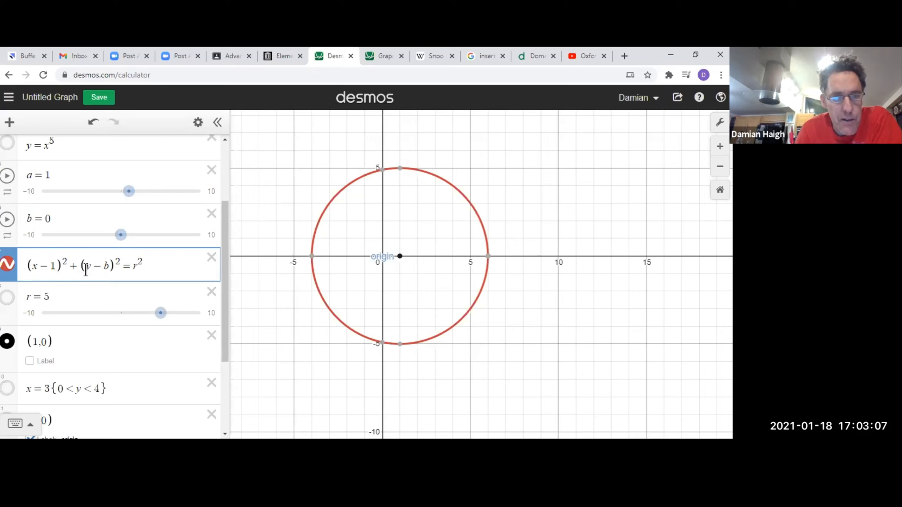
double_click(106, 266)
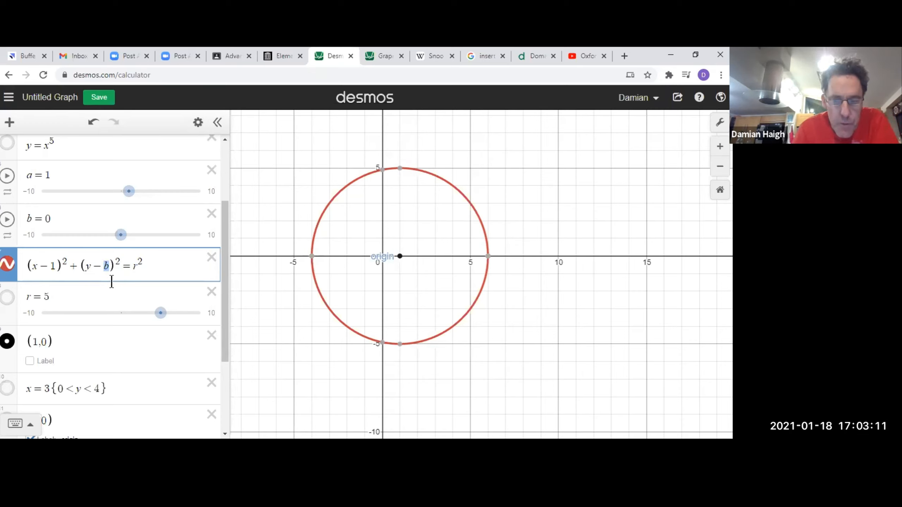
key("BackSpace")
key("BackSpace")
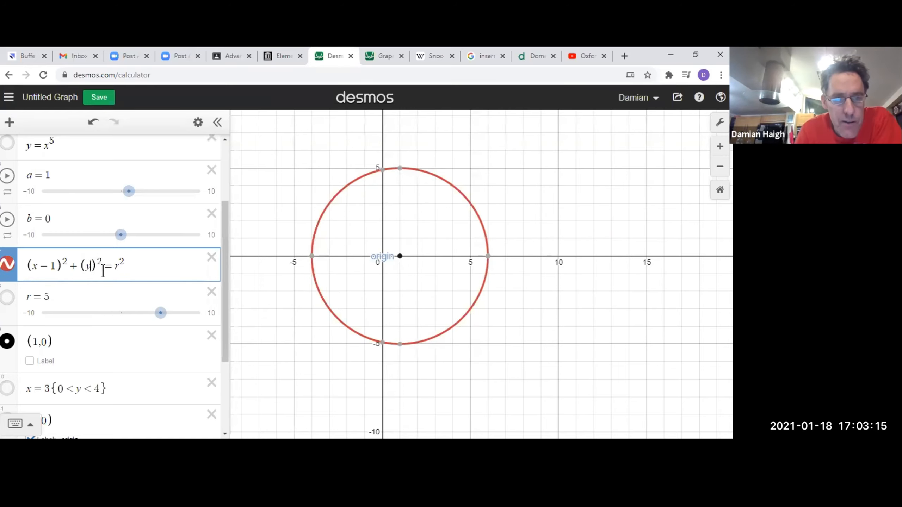
Replace r with 5 in the circle equation, keeping it squared.
left_click_drag(83, 267, 124, 267)
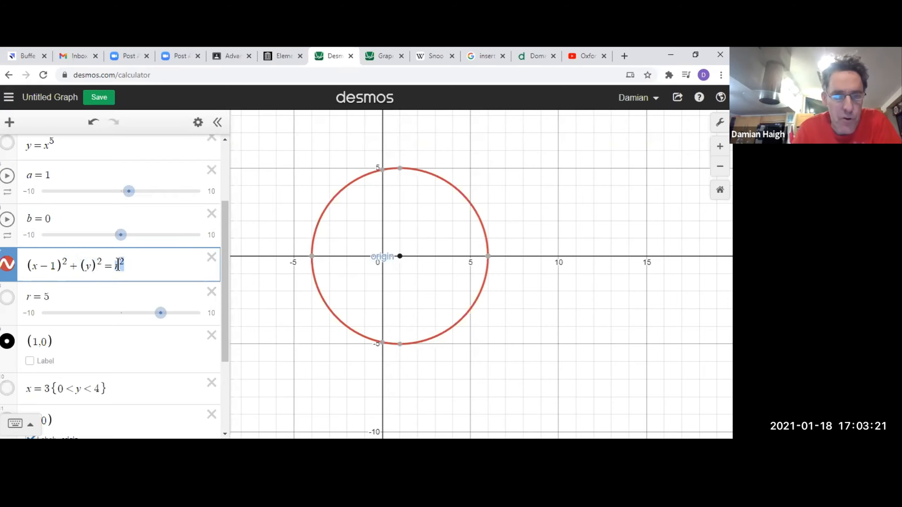
key("BackSpace")
type("5")
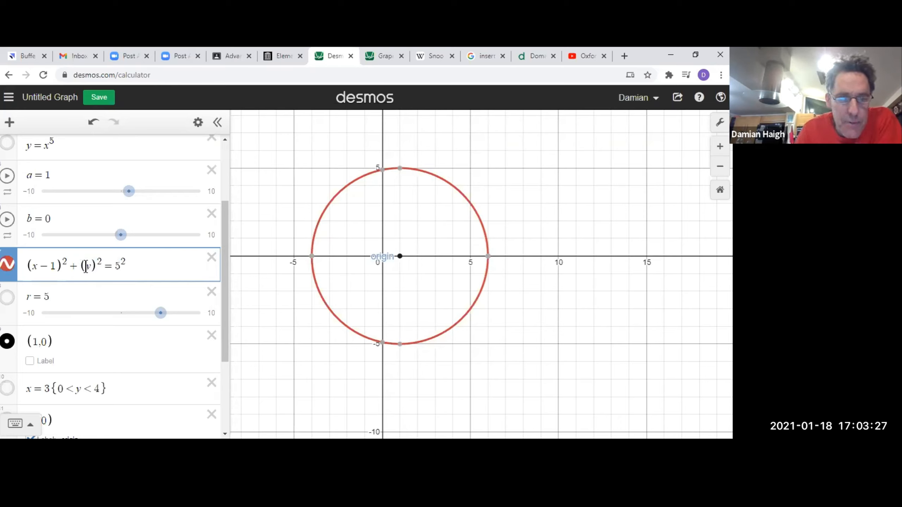
Highlight the (x − 1)² term of the circle equation and change the plotted point to (1,5).
left_click_drag(29, 266, 69, 266)
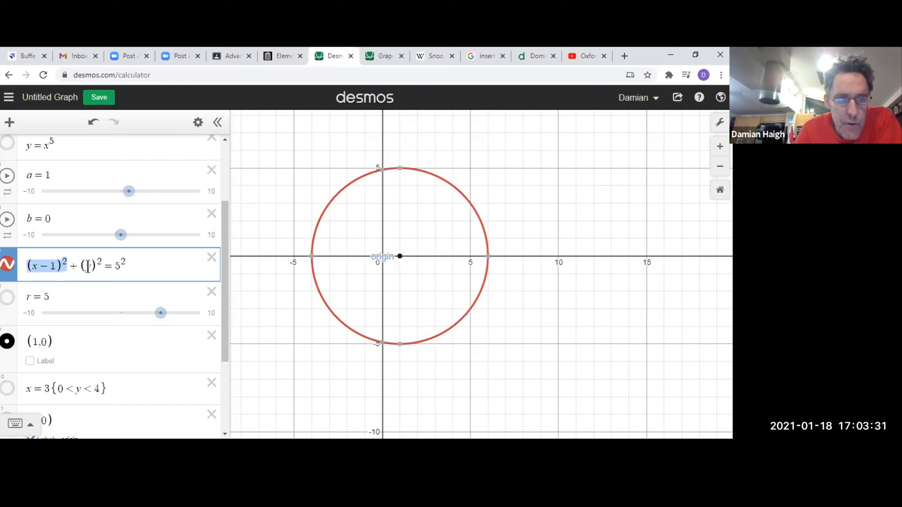
left_click(42, 342)
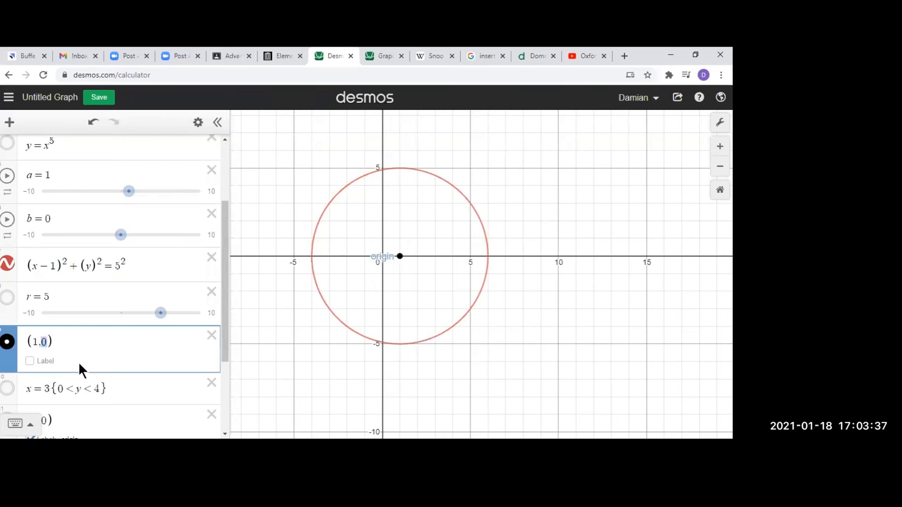
type("5")
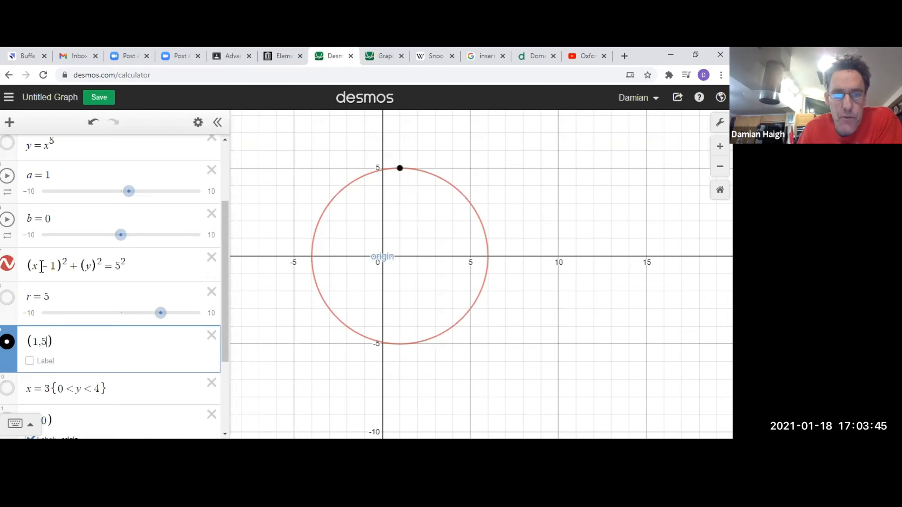
Set slider a to 0 and remove − 1 from the circle equation, giving (x)² + (y)² = 5².
left_click_drag(42, 266, 54, 266)
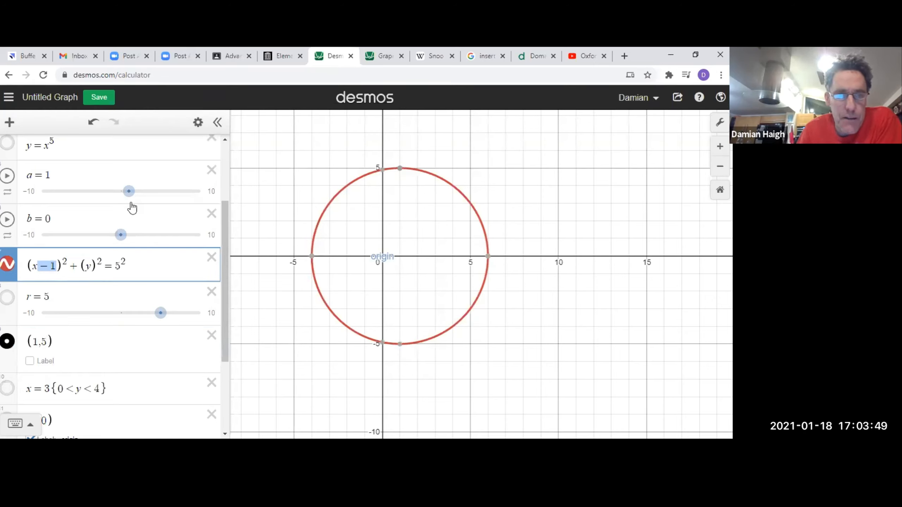
left_click_drag(130, 192, 121, 194)
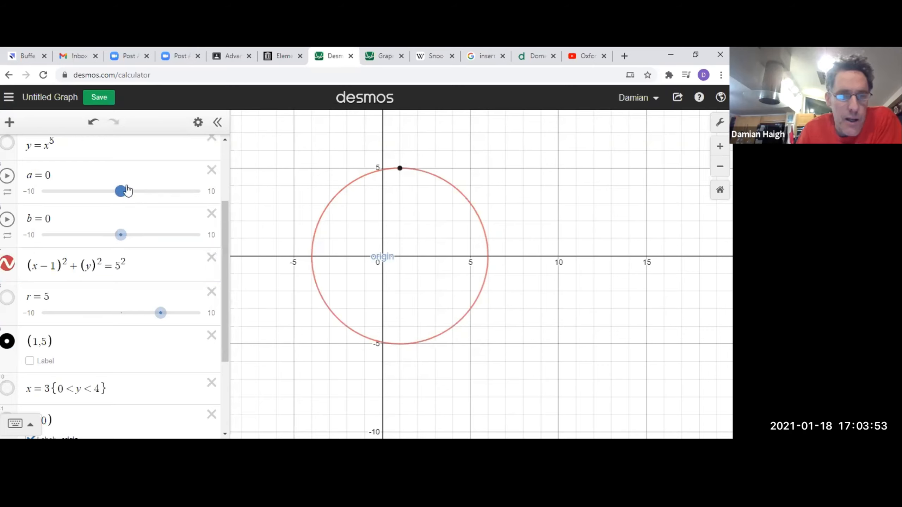
left_click_drag(52, 268, 57, 269)
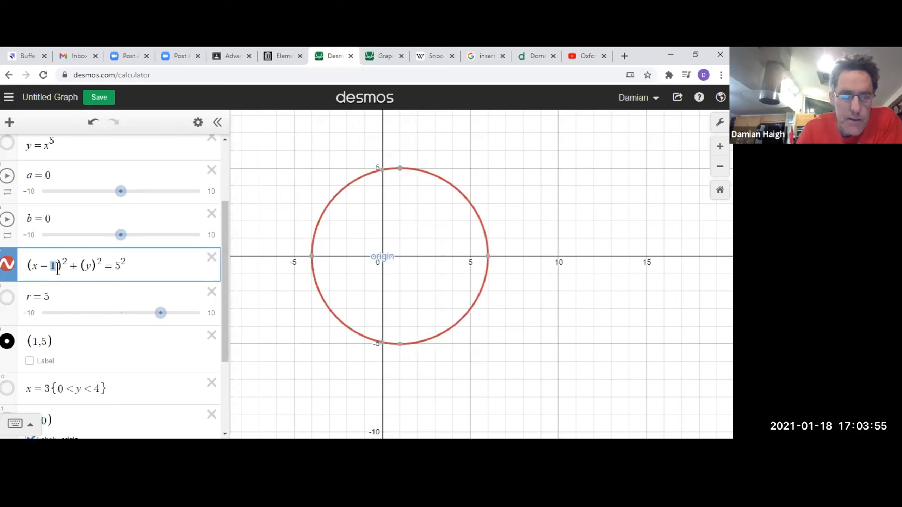
key("BackSpace")
key("BackSpace")
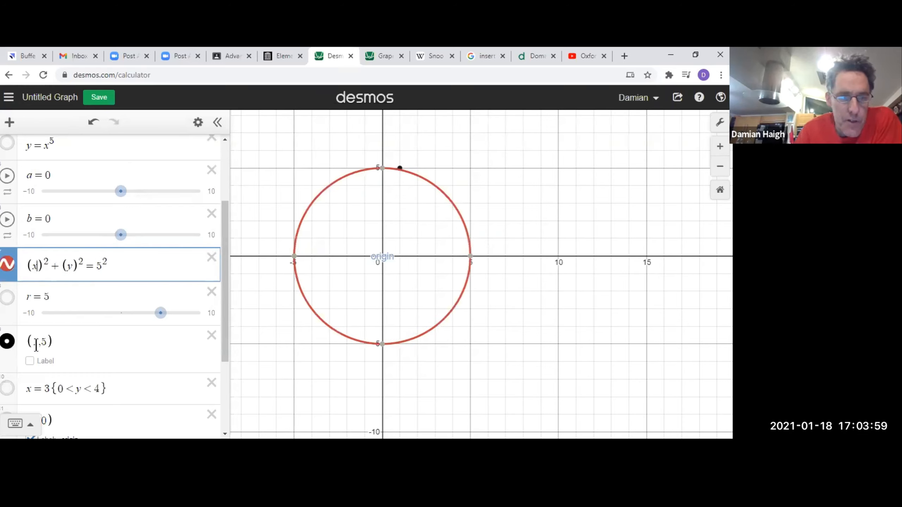
Change the plotted point's y-coordinate to the square root of 24, giving (1, √24).
left_click(45, 341)
key("BackSpace")
key("BackSpace")
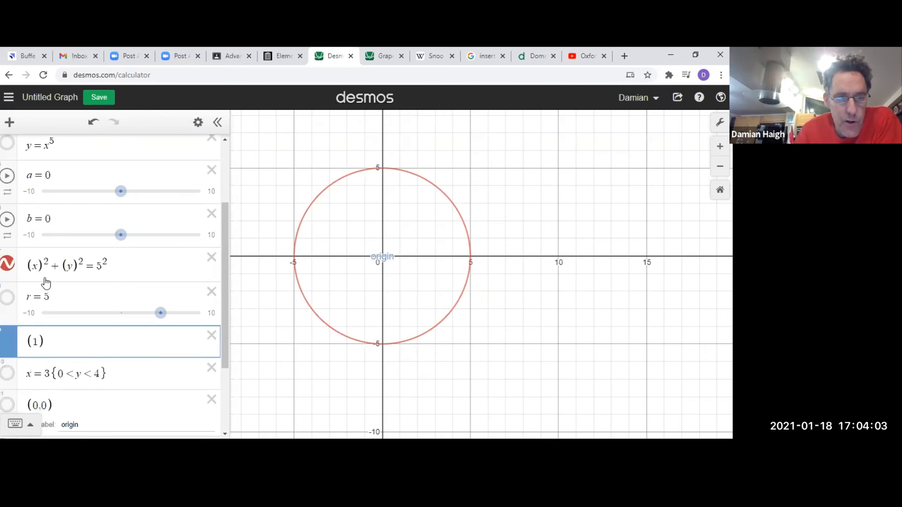
left_click(34, 266)
double_click(35, 266)
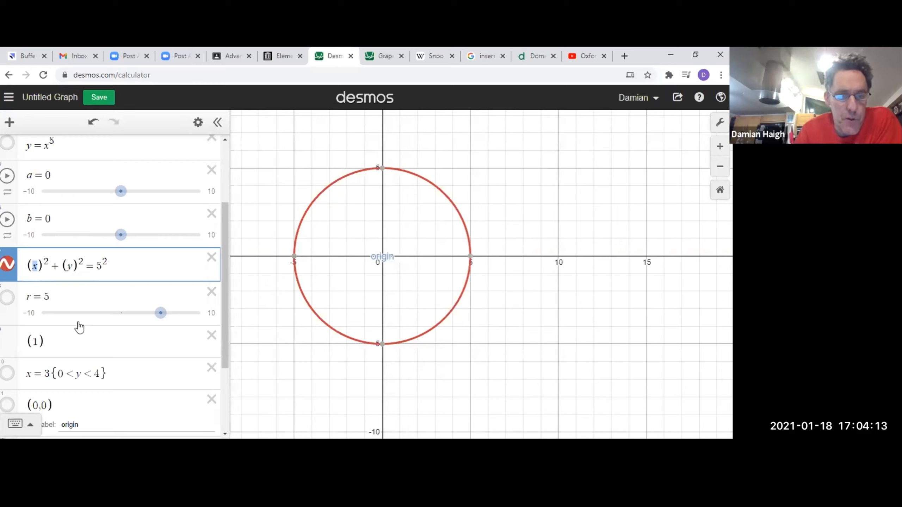
left_click(39, 340)
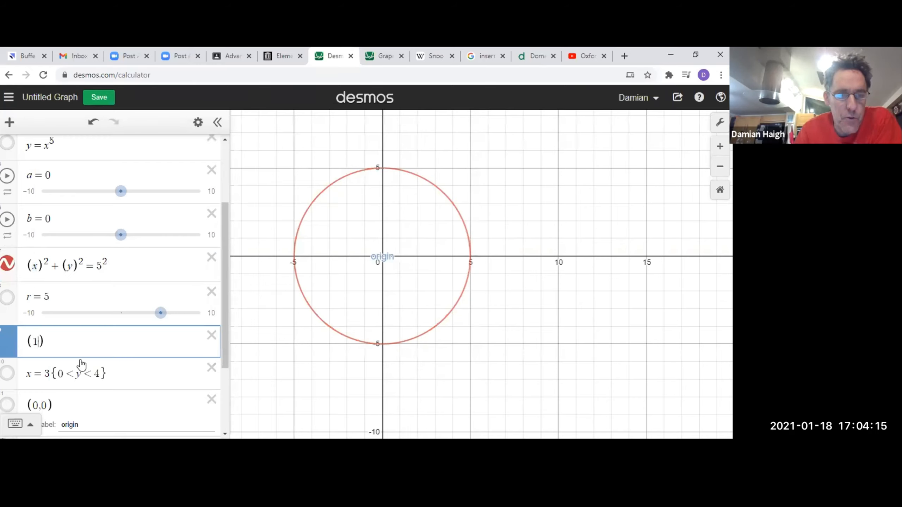
type(",sqrt")
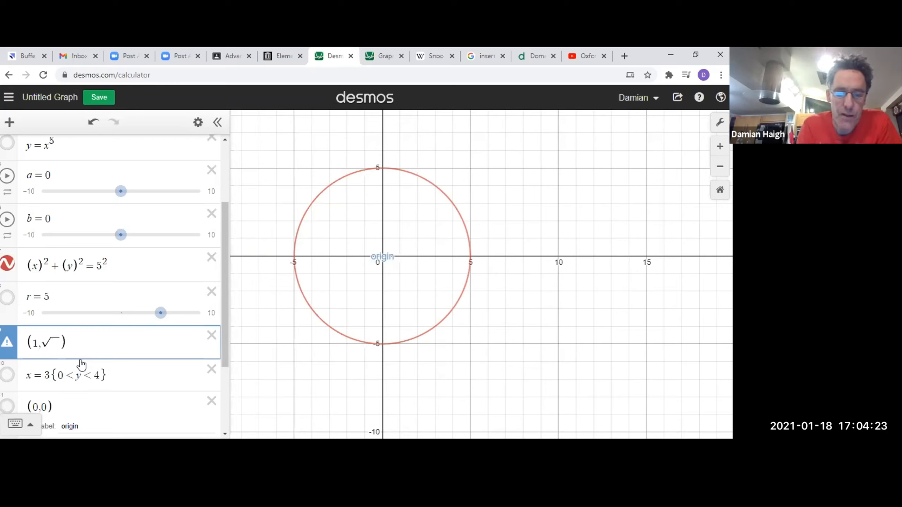
type("24")
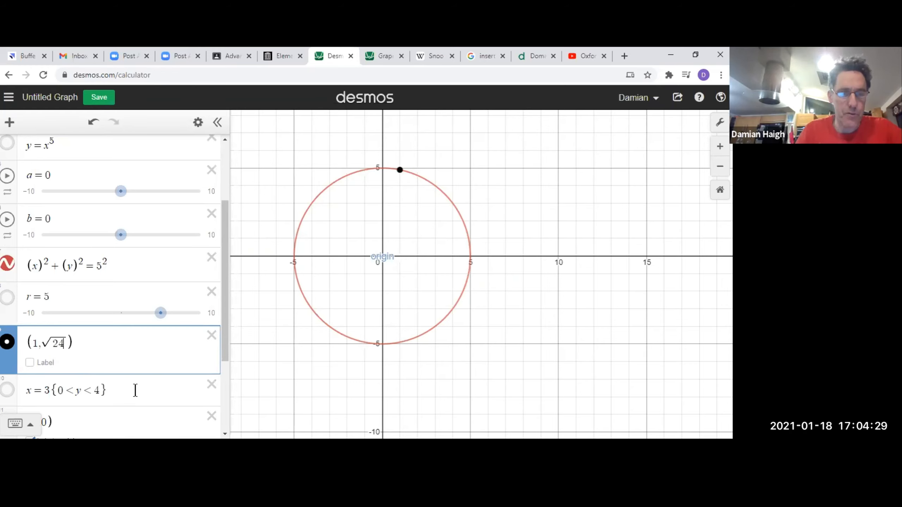
Replace √24 in the plotted point with 0, giving (1,0).
left_click(60, 423)
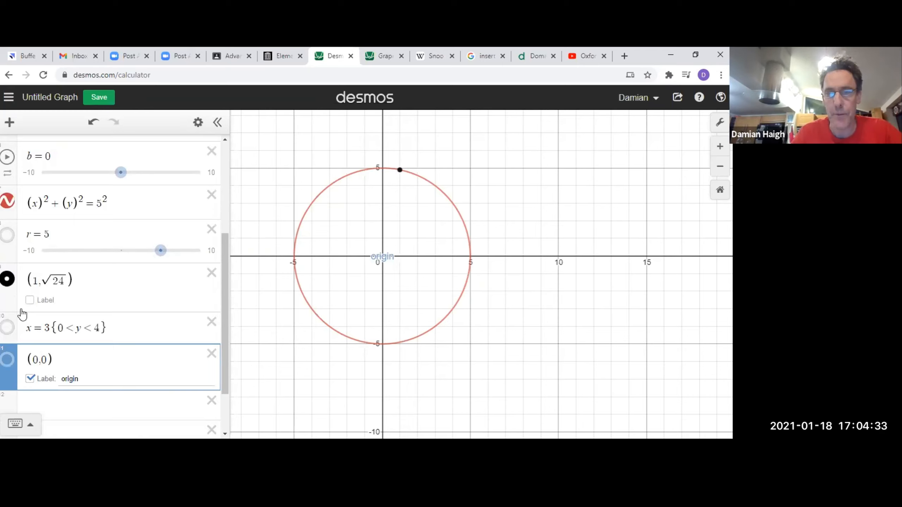
left_click(56, 283)
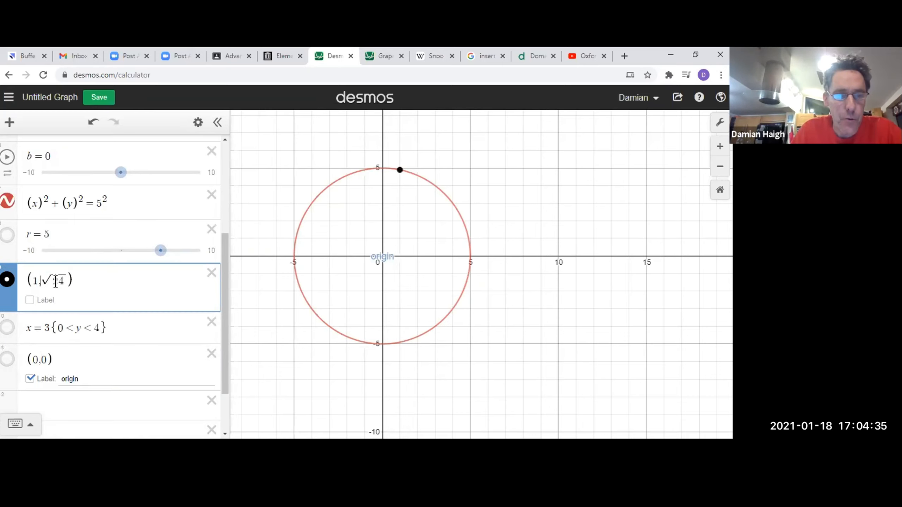
left_click_drag(55, 284, 80, 284)
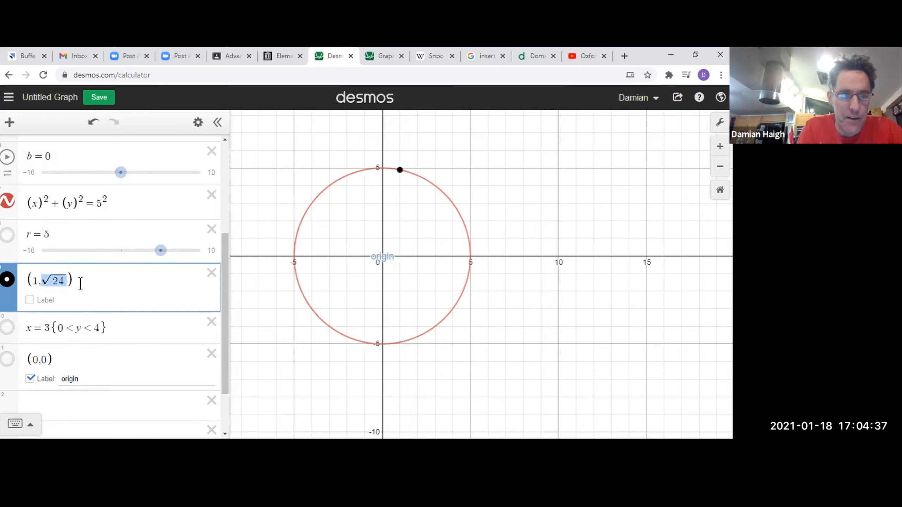
type("0")
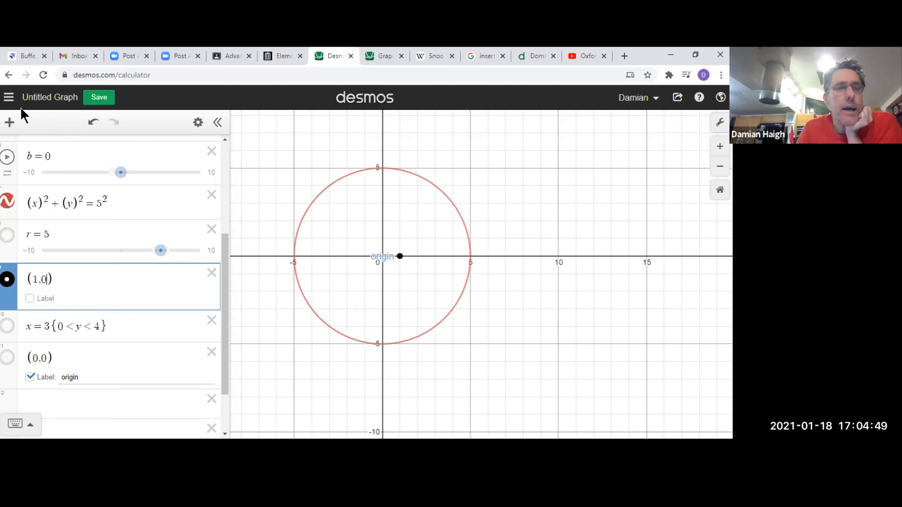
Open the saved graph Snoopy project and select the parabola arc at the top of Snoopy's head.
left_click(9, 97)
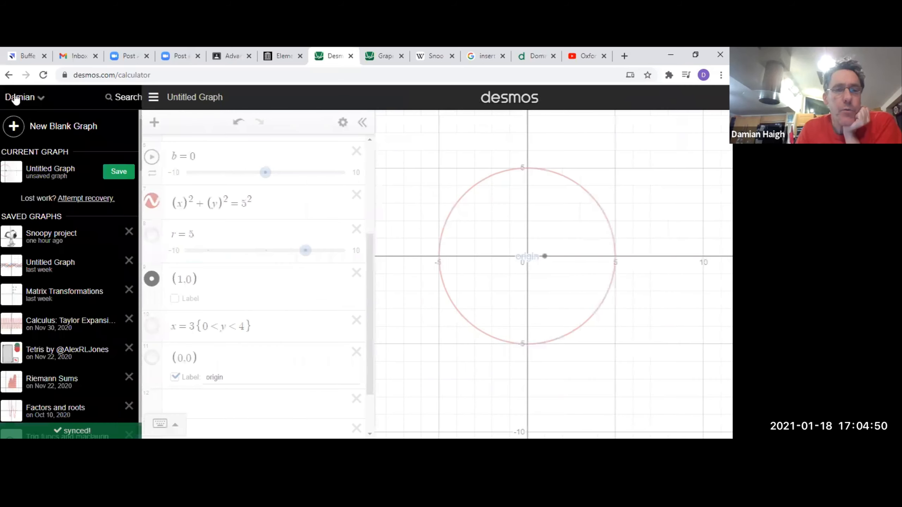
left_click(52, 240)
left_click(300, 318)
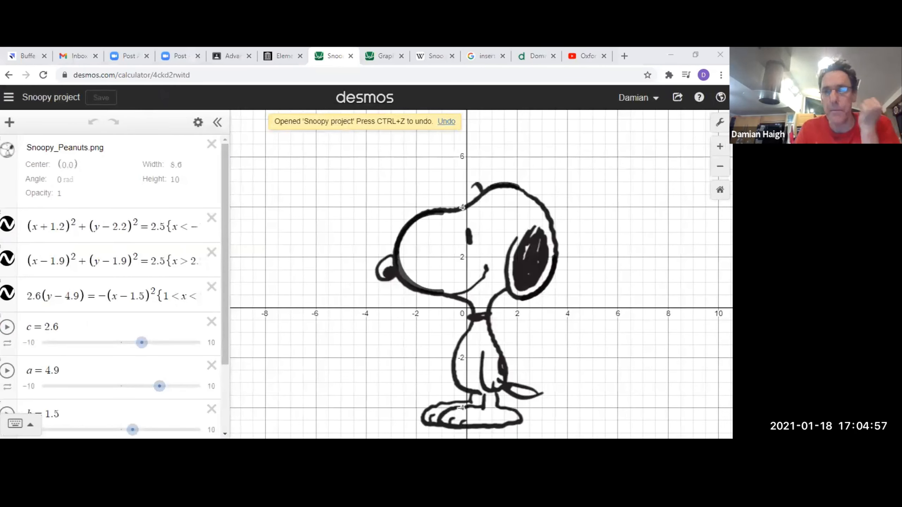
left_click(489, 186)
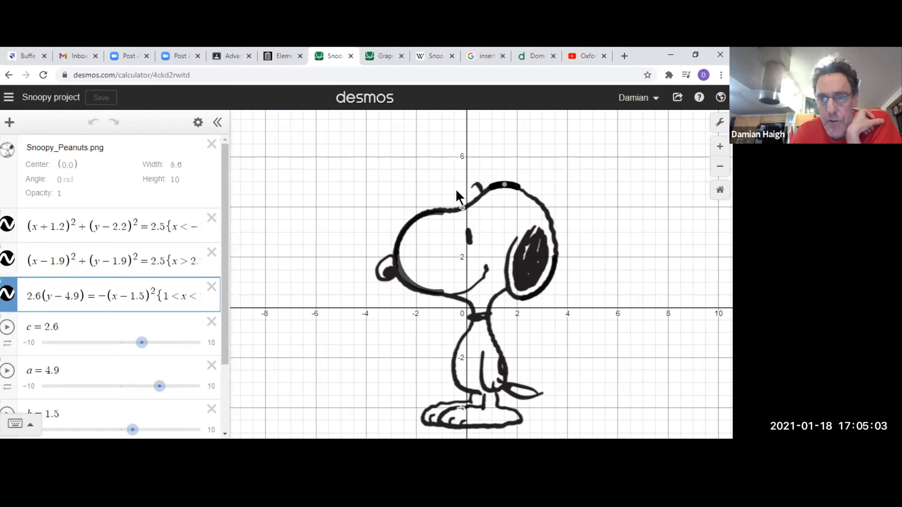
Insert the image HIGNIFY.png from the Pictures folder into the graph.
left_click(10, 123)
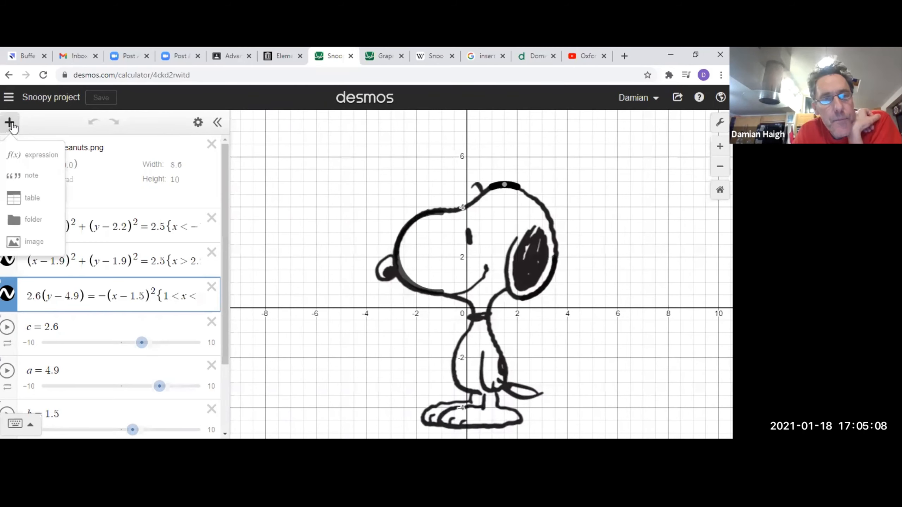
left_click(38, 245)
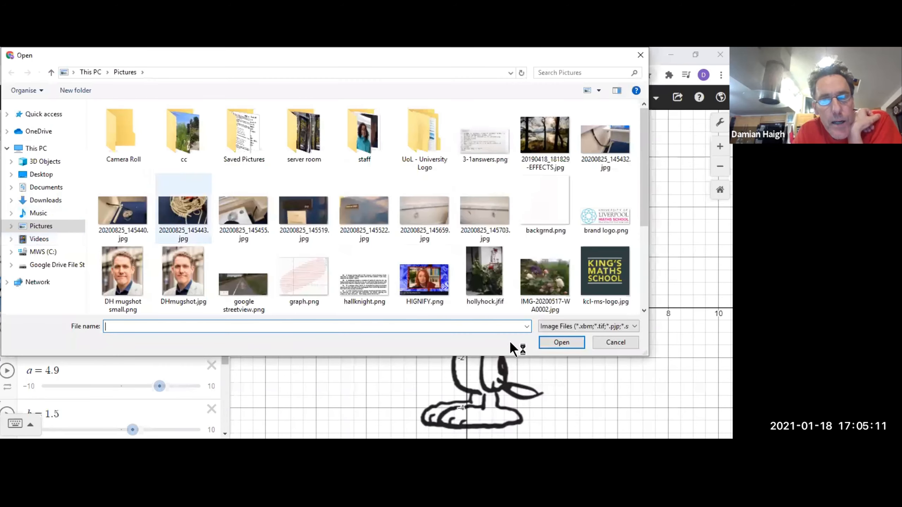
scroll(375, 265, "down", 3)
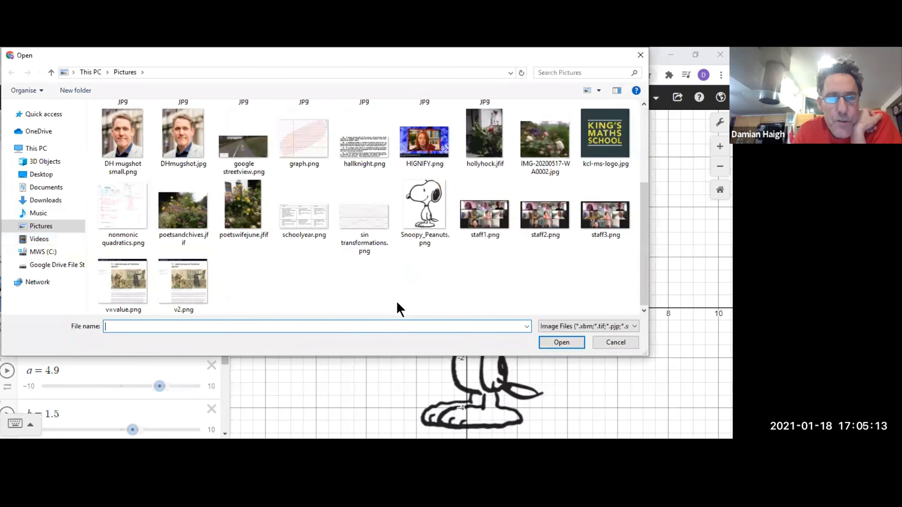
left_click(421, 142)
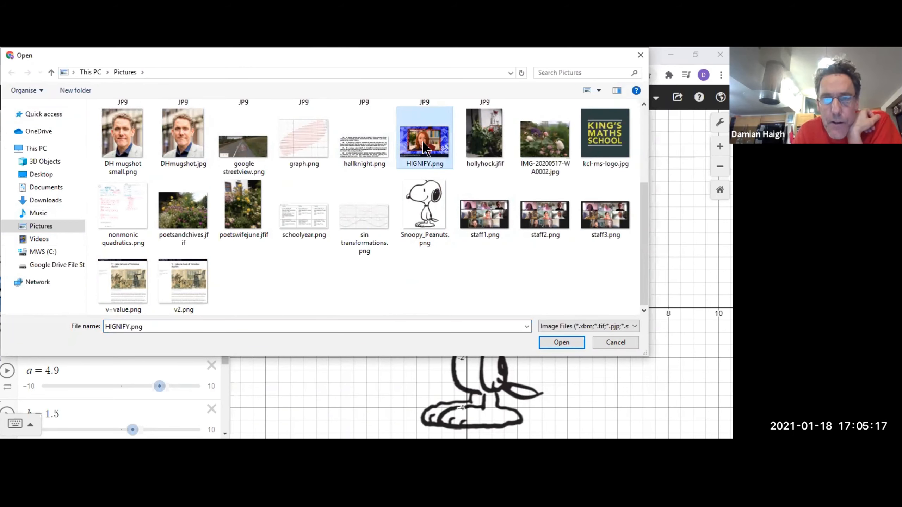
double_click(423, 142)
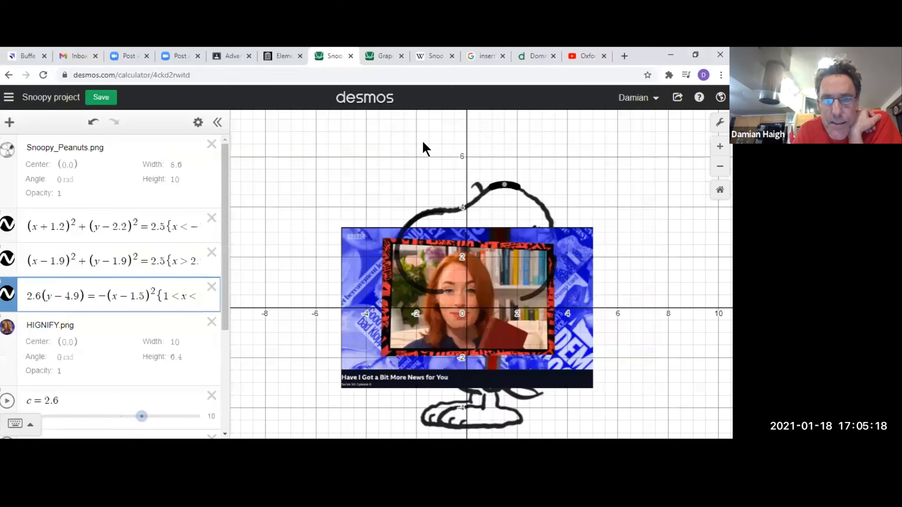
Enlarge the HIGNIFY.png image to a width of about 20.4 and delete it from the graph.
left_click(362, 262)
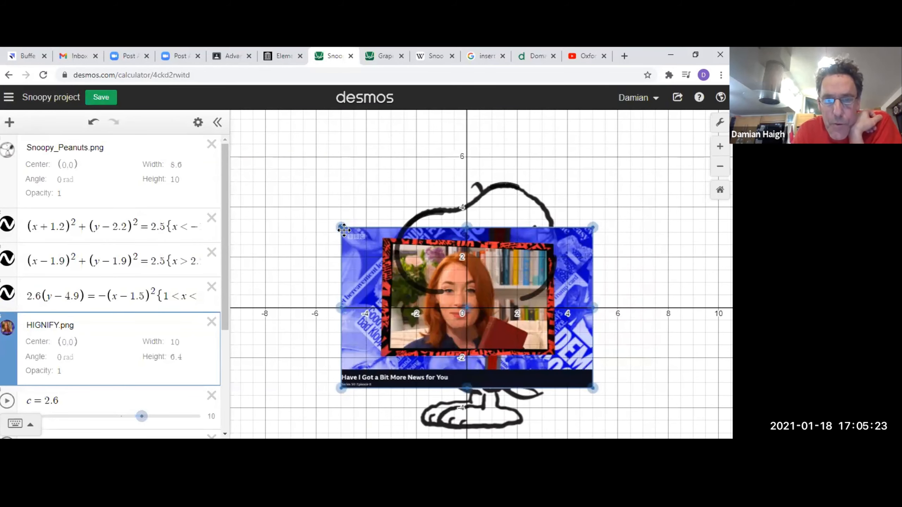
left_click_drag(344, 230, 227, 123)
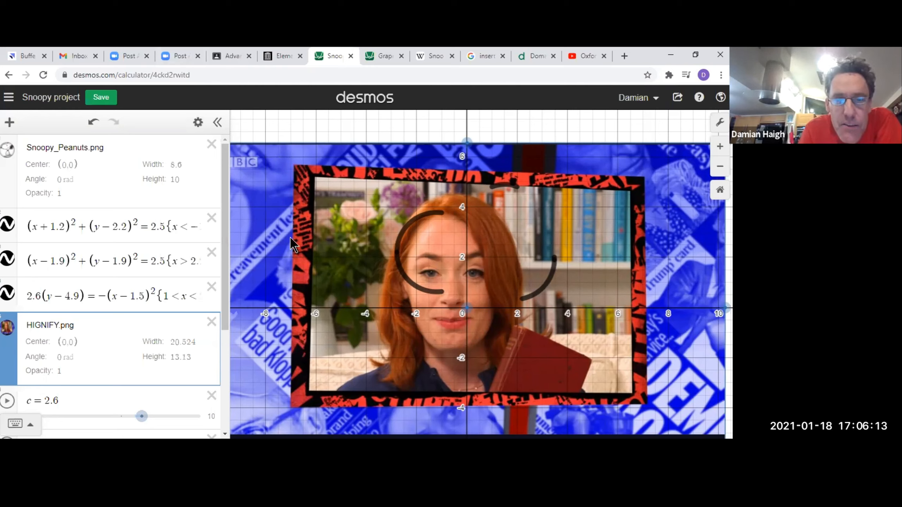
left_click_drag(232, 146, 244, 170)
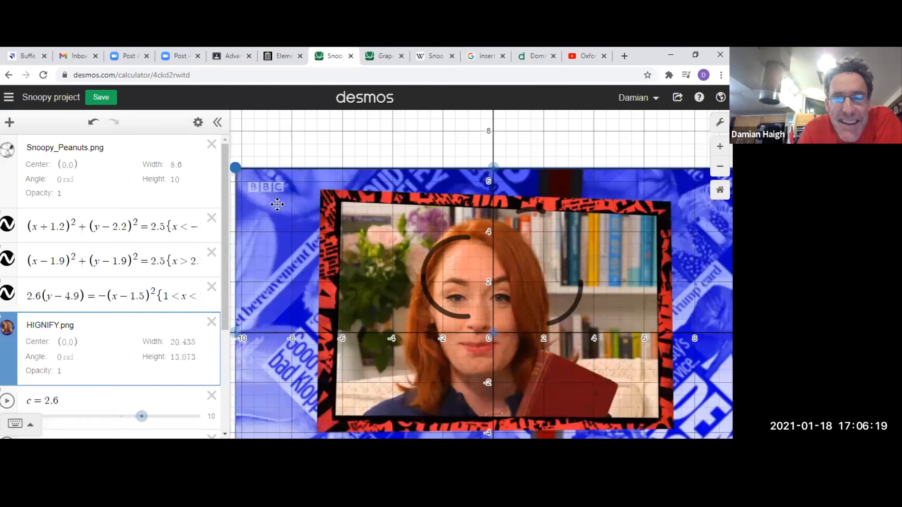
left_click_drag(237, 165, 254, 249)
key("Delete")
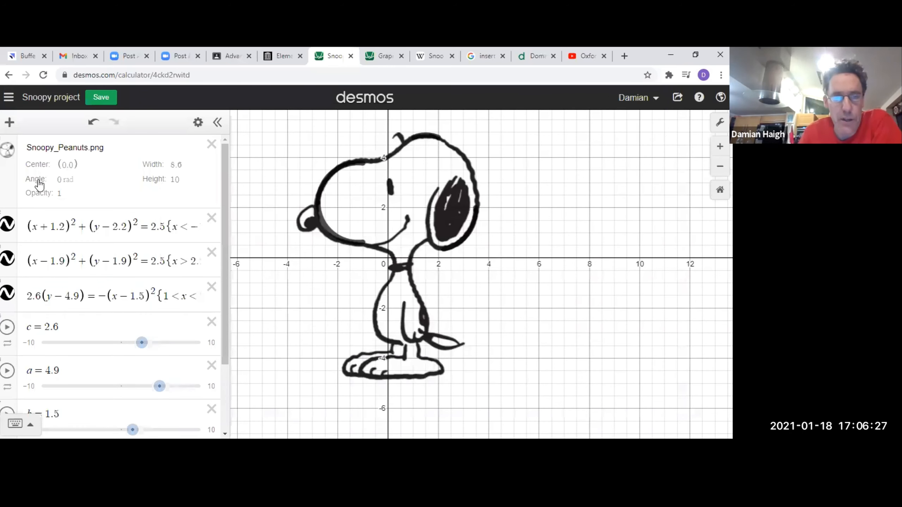
Toggle the Snoopy_Peanuts.png image off and on to compare it with the curves traced over it.
left_click(8, 153)
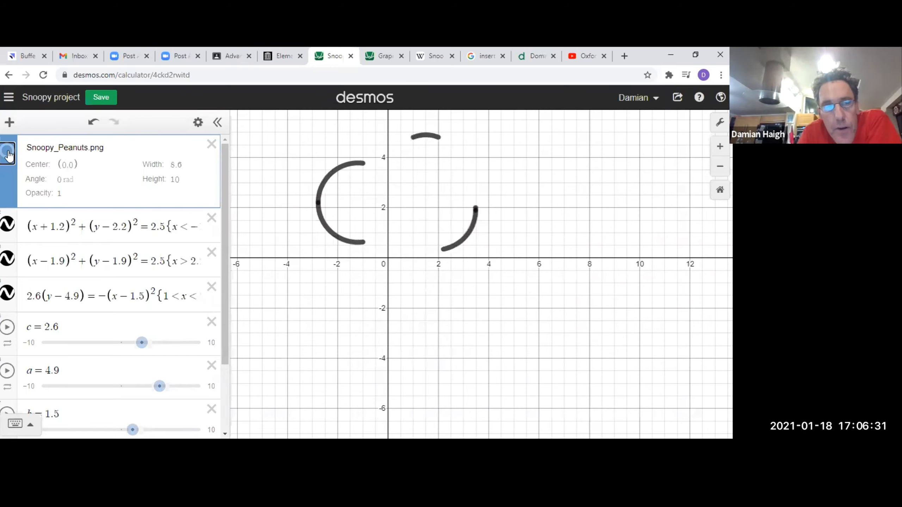
left_click(8, 154)
left_click(9, 157)
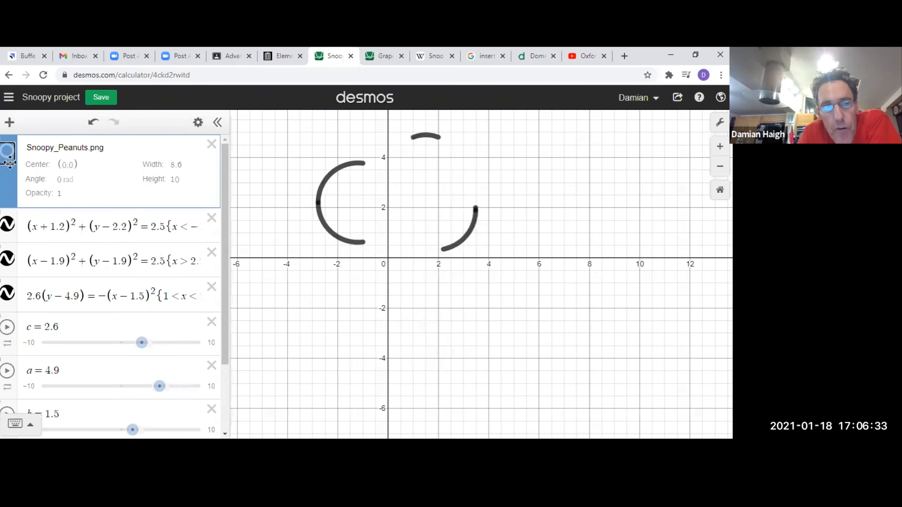
left_click(9, 153)
left_click(9, 156)
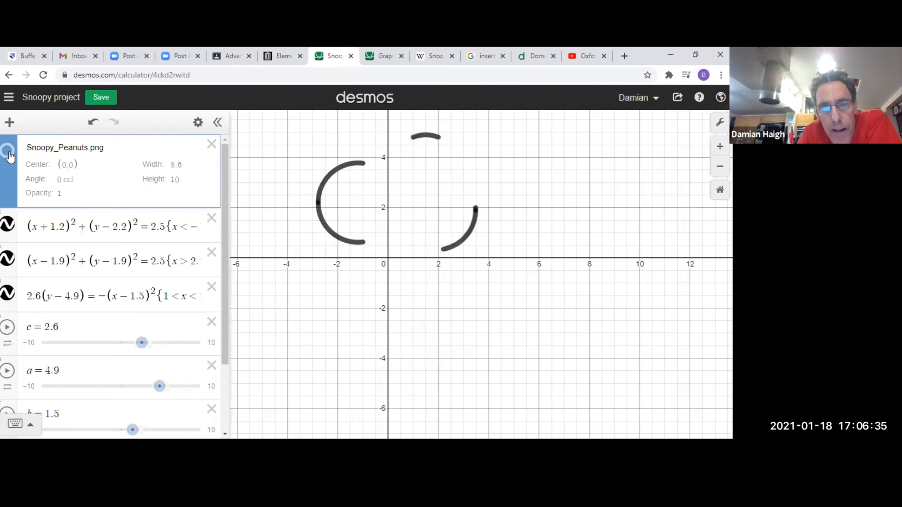
left_click(9, 154)
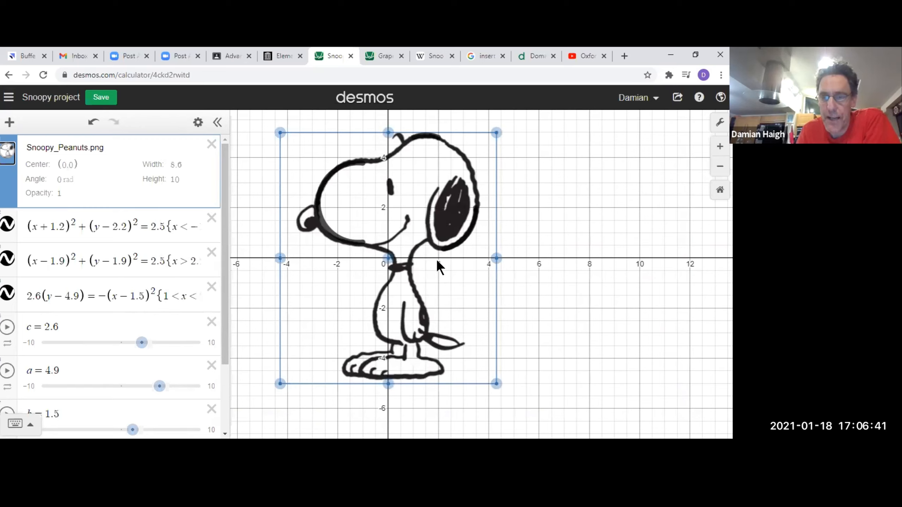
Plot the line y = 1.2x in the empty expression below the b slider.
scroll(181, 290, "down", 3)
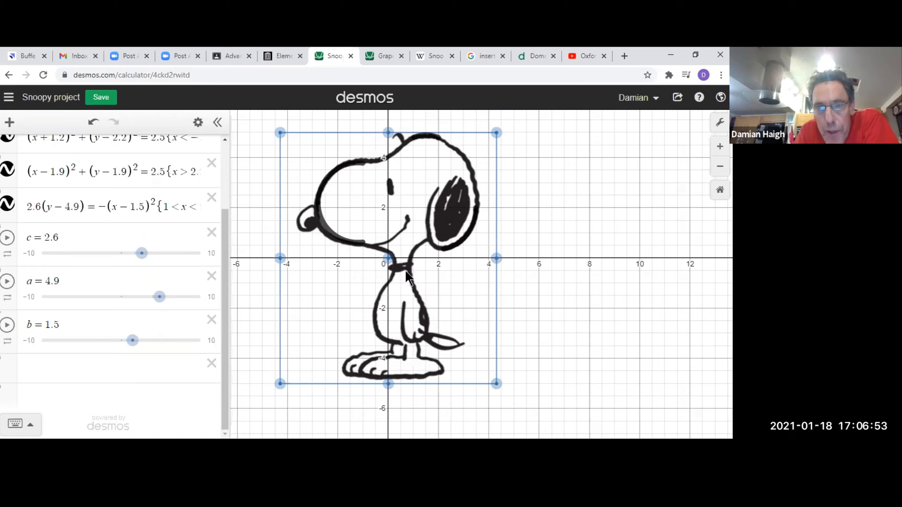
left_click(150, 370)
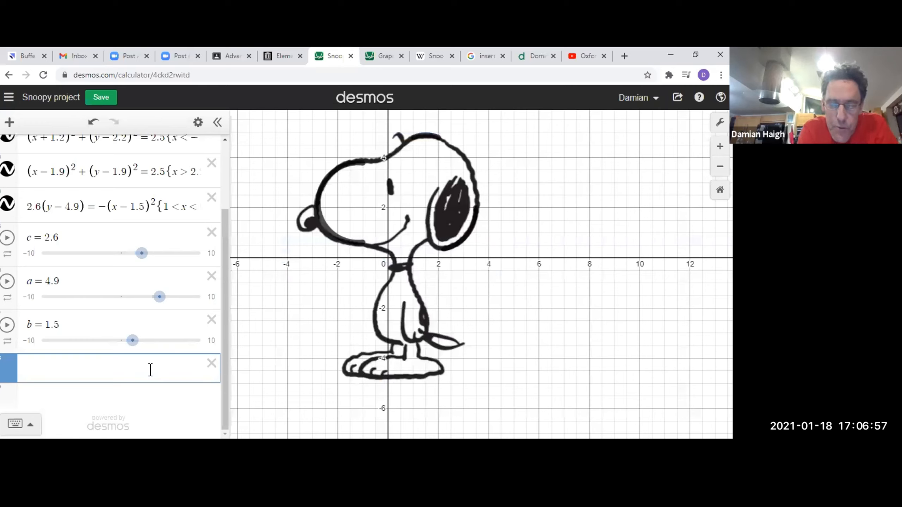
type("y = ")
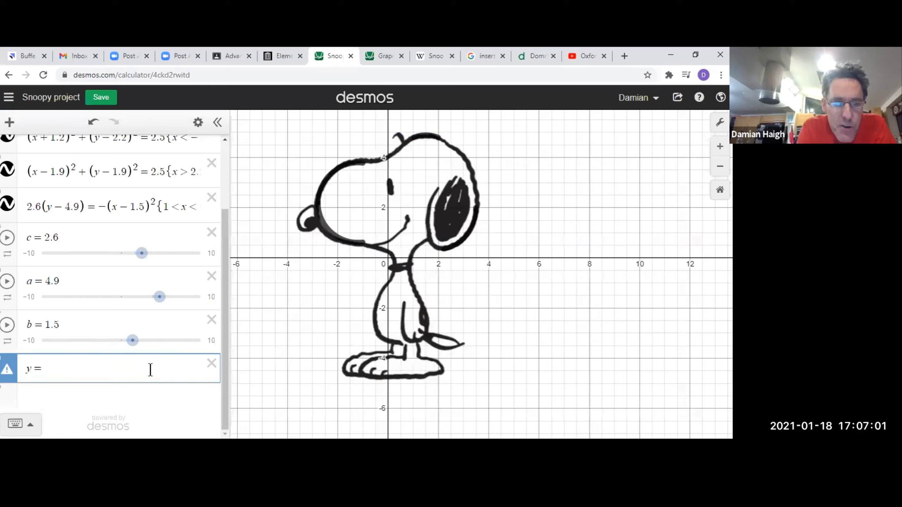
type("1.2x")
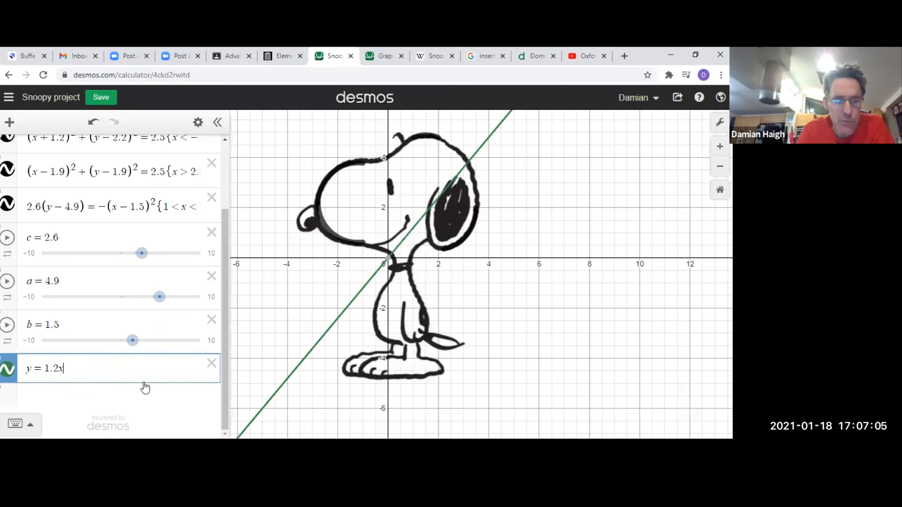
Change the slope of the line y = 1.2x to 0.1.
left_click(56, 369)
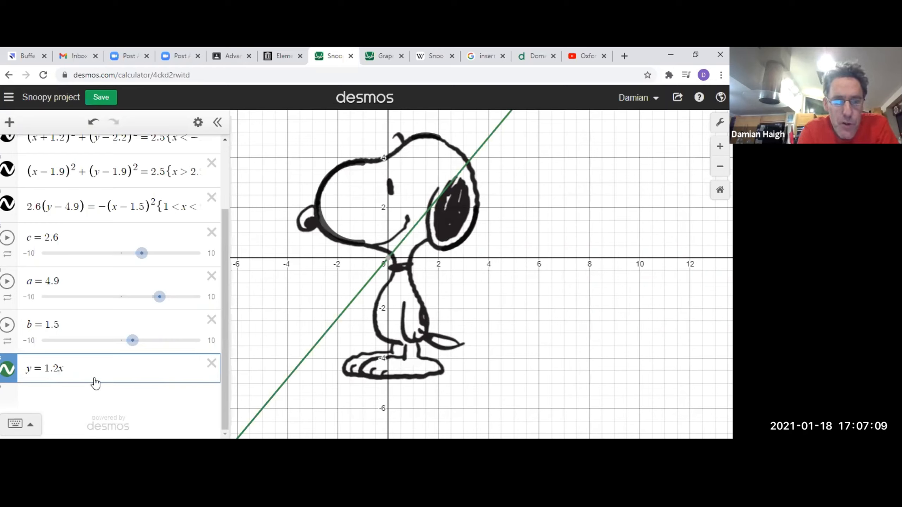
key("BackSpace")
key("BackSpace")
key("BackSpace")
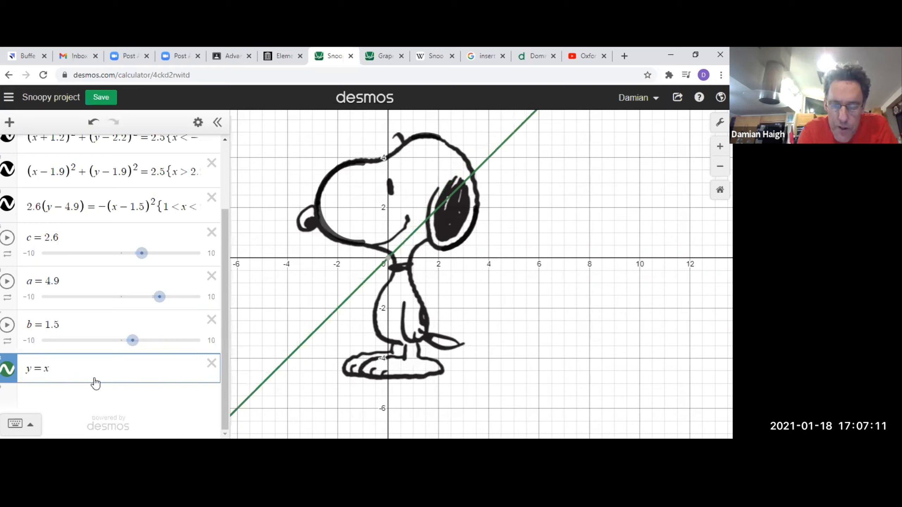
type("0.1")
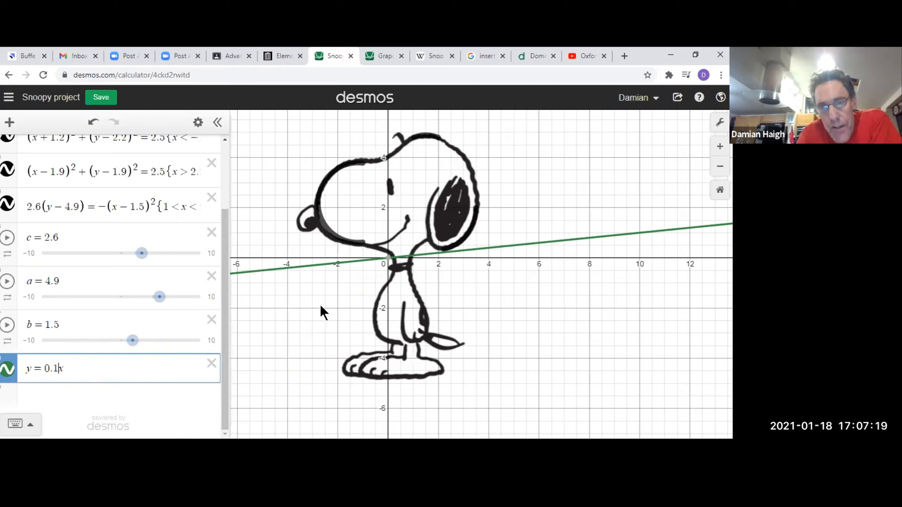
Shift the line y = 0.1x down one unit by rewriting its left side as (y − −1).
left_click(32, 369)
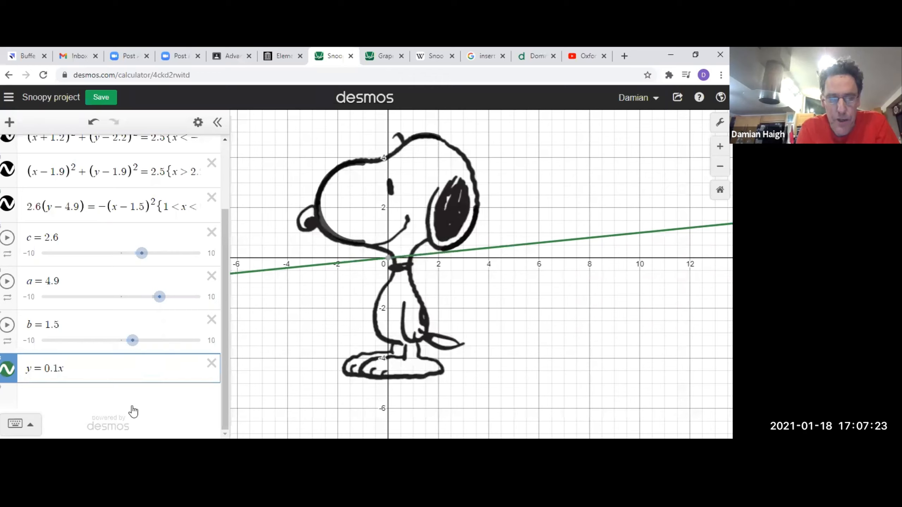
type("(")
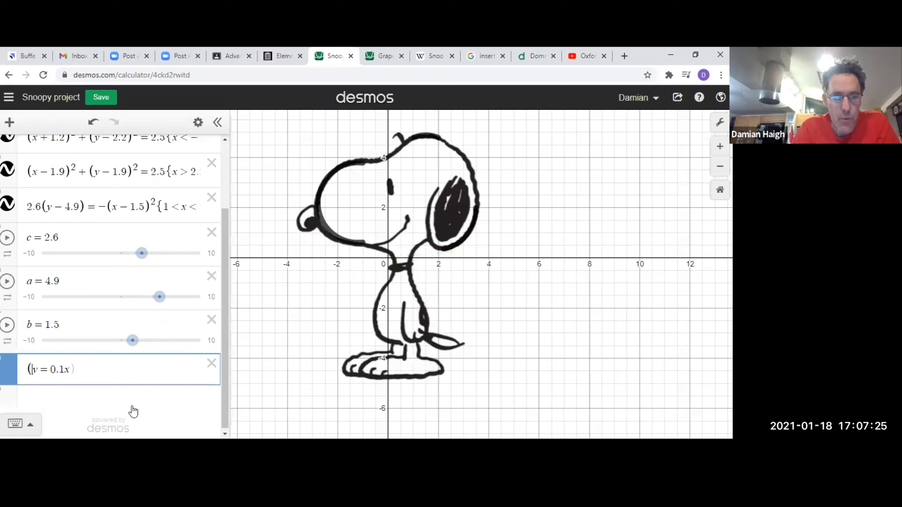
key("Right")
type("--1")
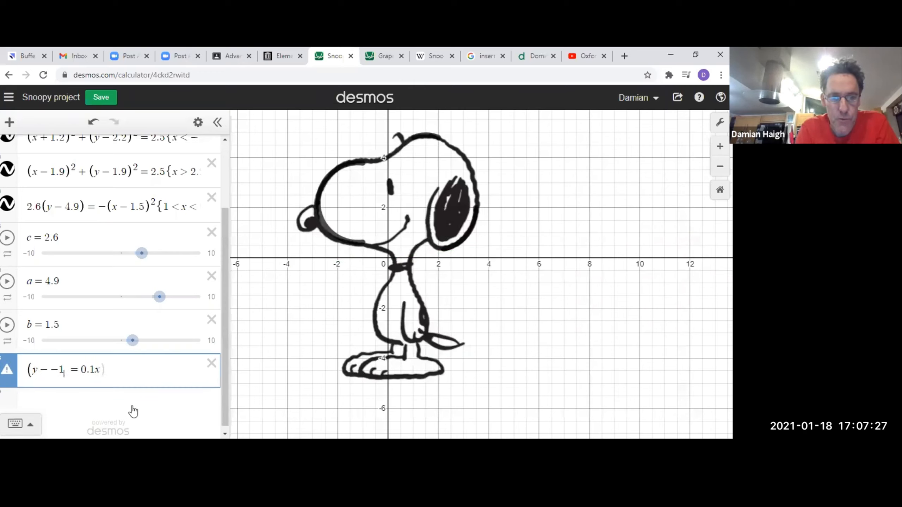
type(")")
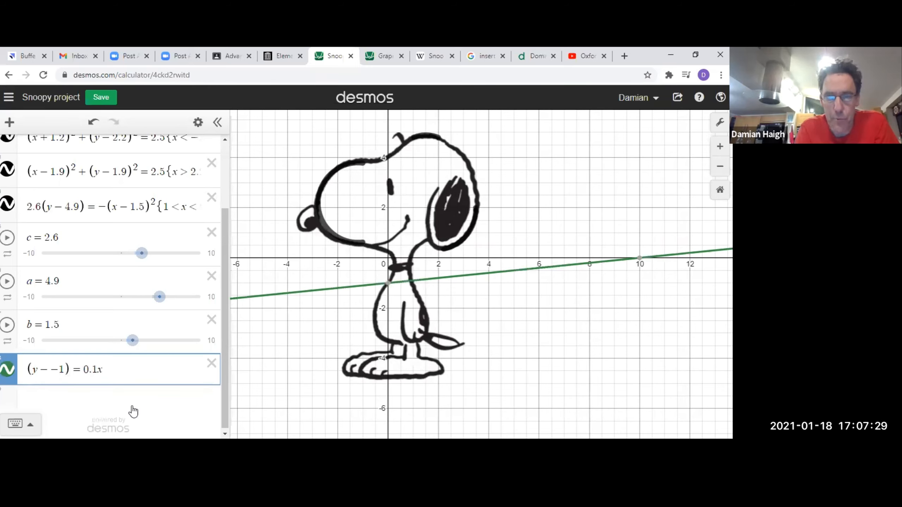
Change the line's left side to (y + 0.4) and its slope to 0.13 to match Snoopy's collar.
key("BackSpace")
key("BackSpace")
key("BackSpace")
key("BackSpace")
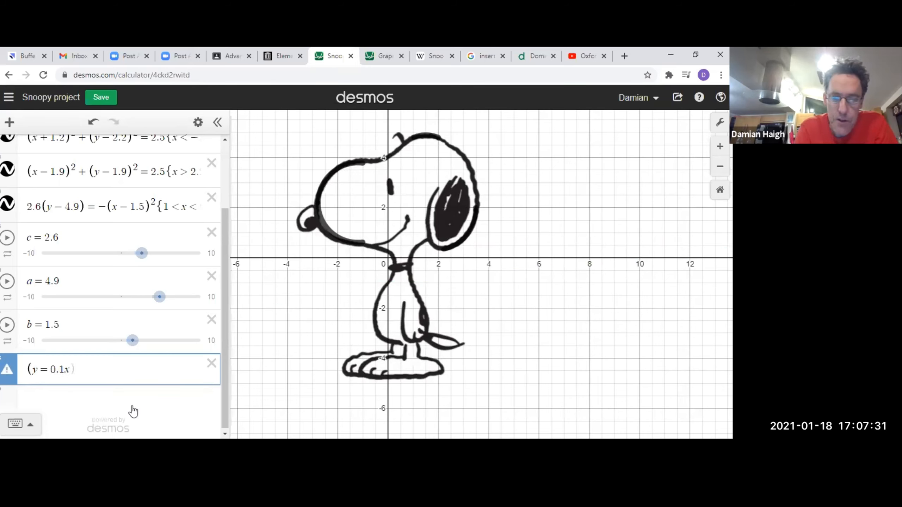
type("+0.4)")
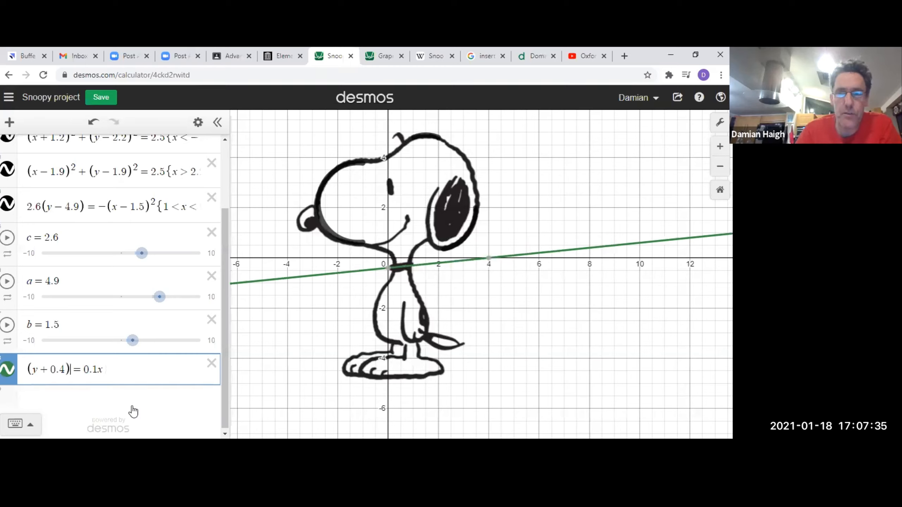
left_click(93, 369)
type("3")
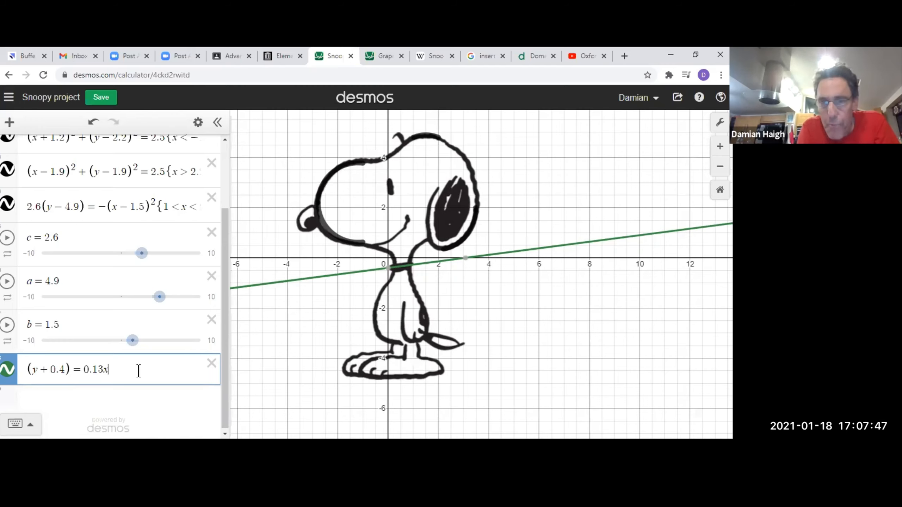
Restrict the collar line to the domain {0 < x < 1}.
type("{")
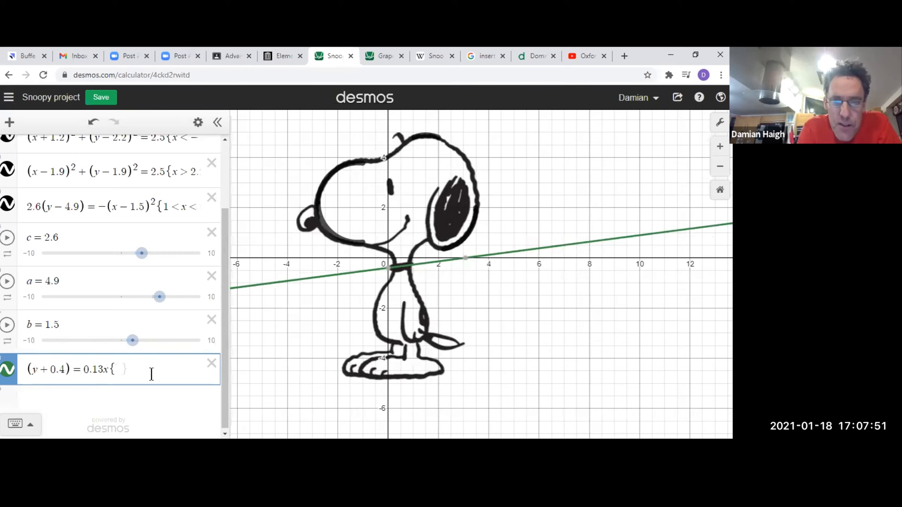
type("0<")
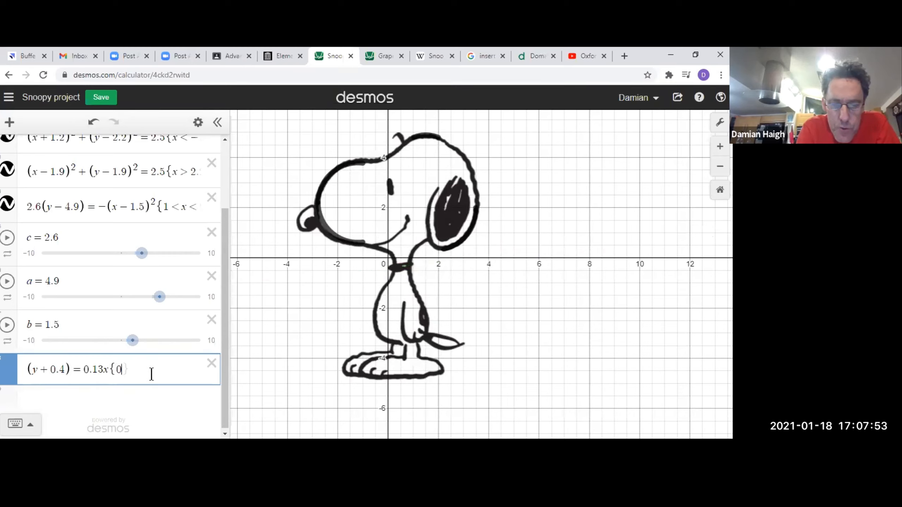
type("x<1")
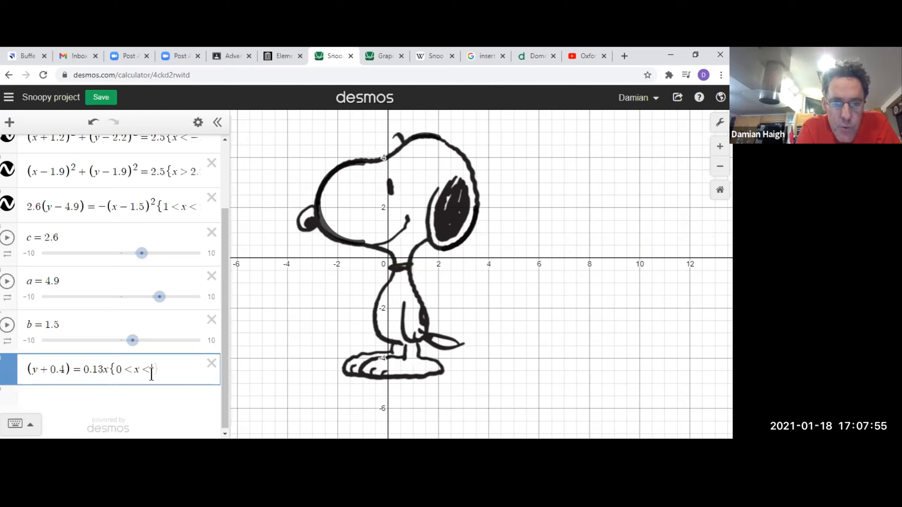
type("}")
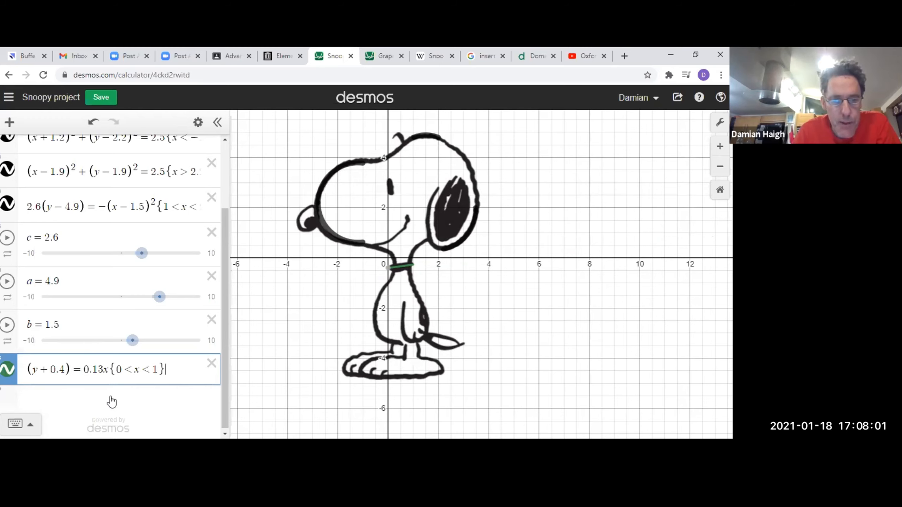
key("Return")
Style the collar line black with a line thickness of 12.
left_click(179, 345)
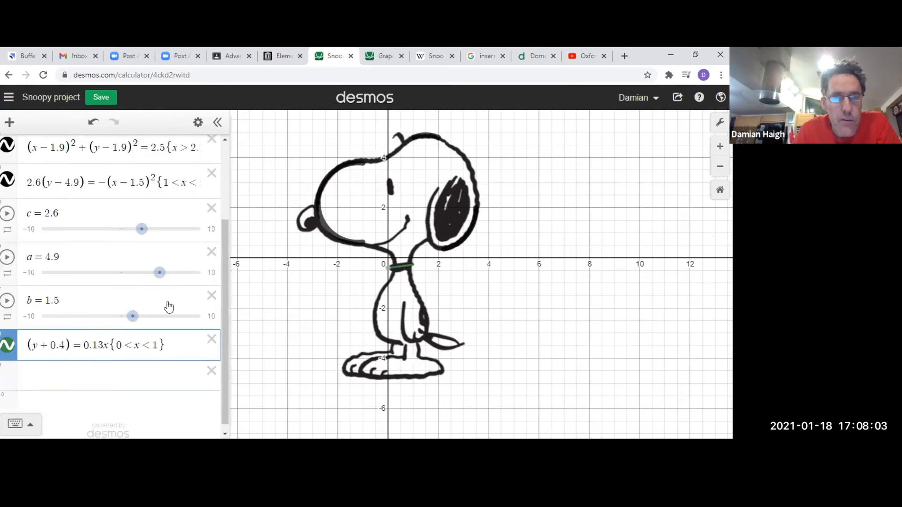
left_click(199, 124)
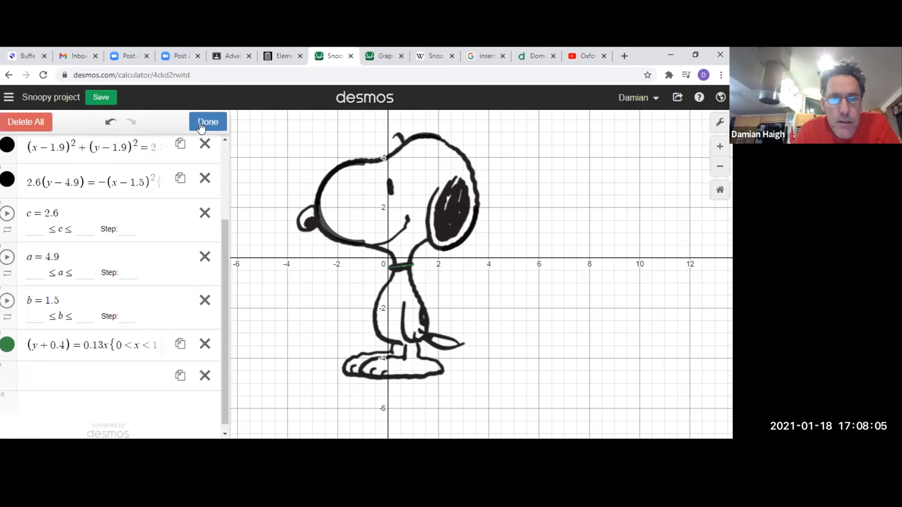
left_click(7, 344)
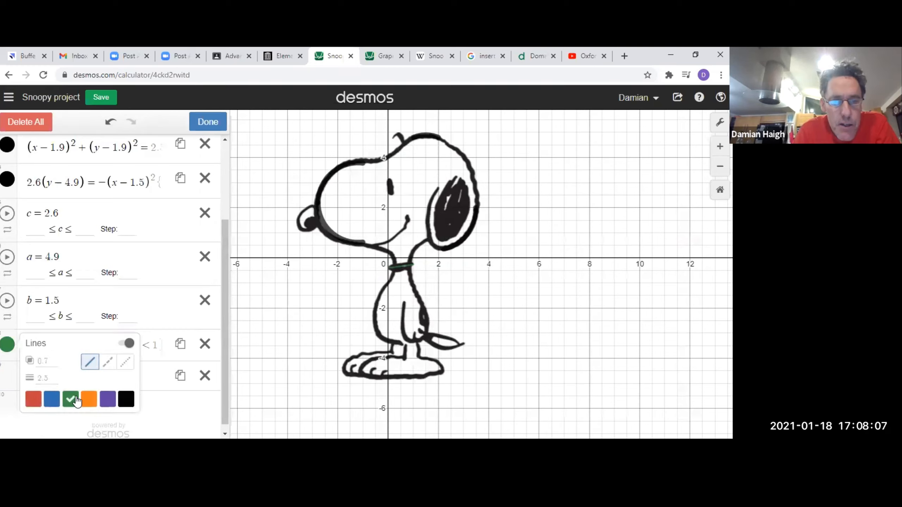
left_click(126, 401)
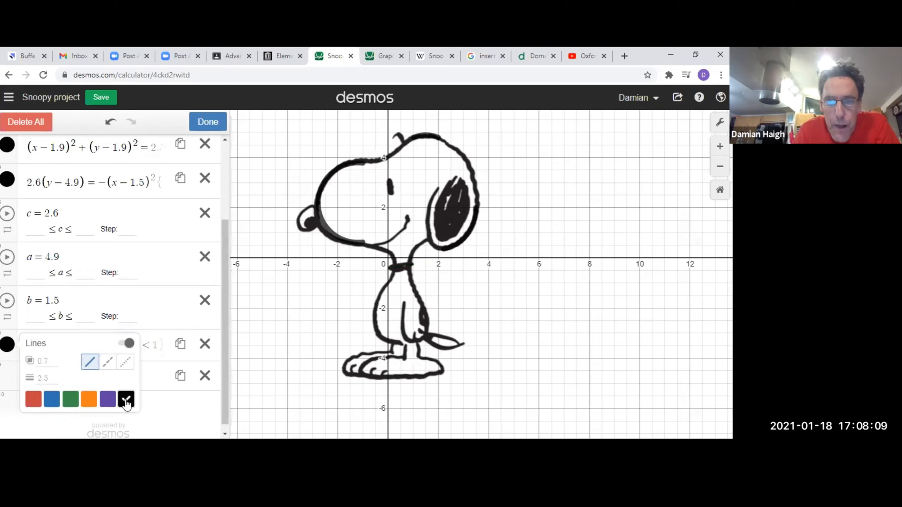
left_click(45, 378)
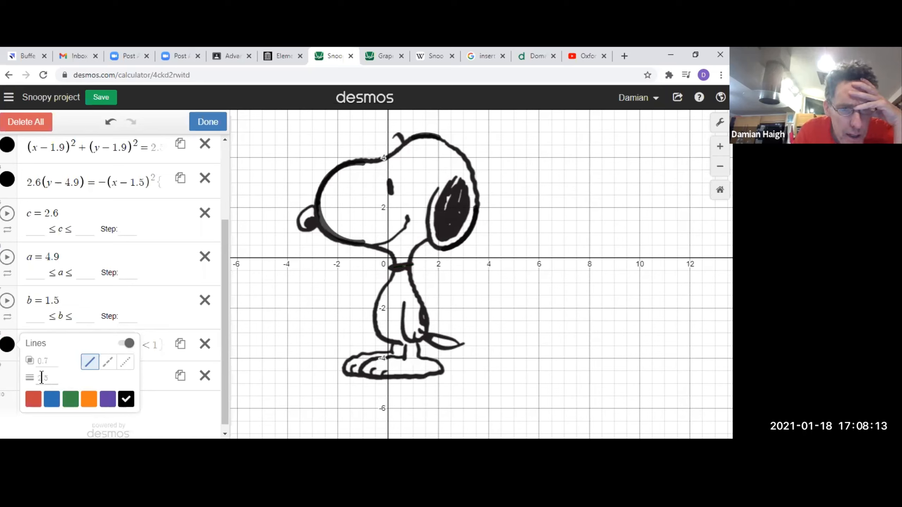
type("12")
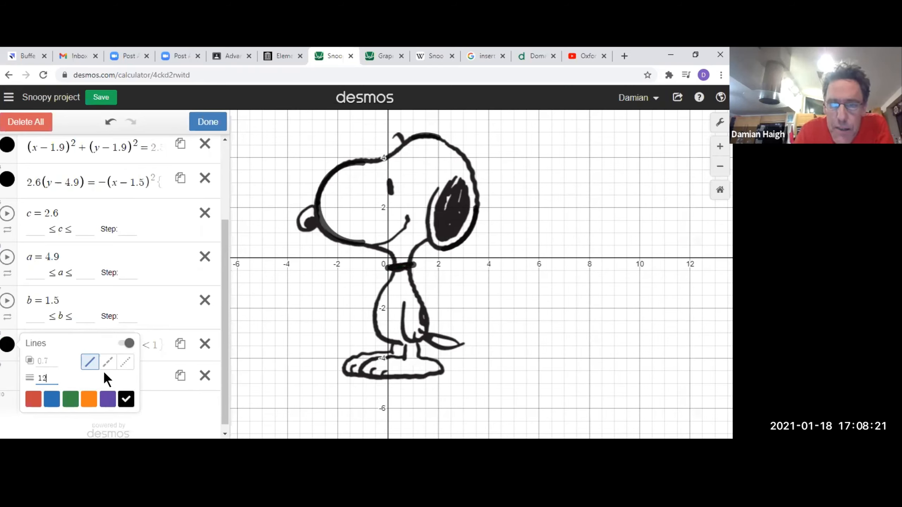
left_click(160, 396)
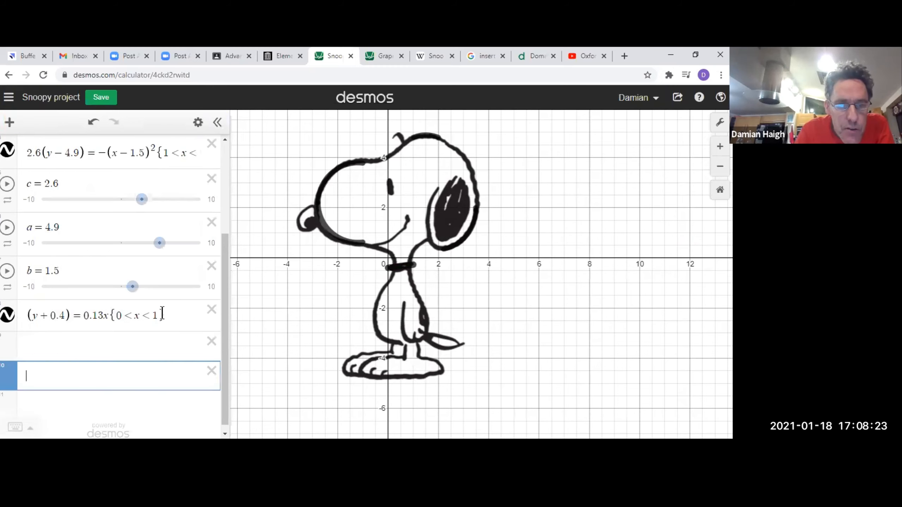
Narrow the collar line's domain to {0.2 < x < .8}.
double_click(153, 315)
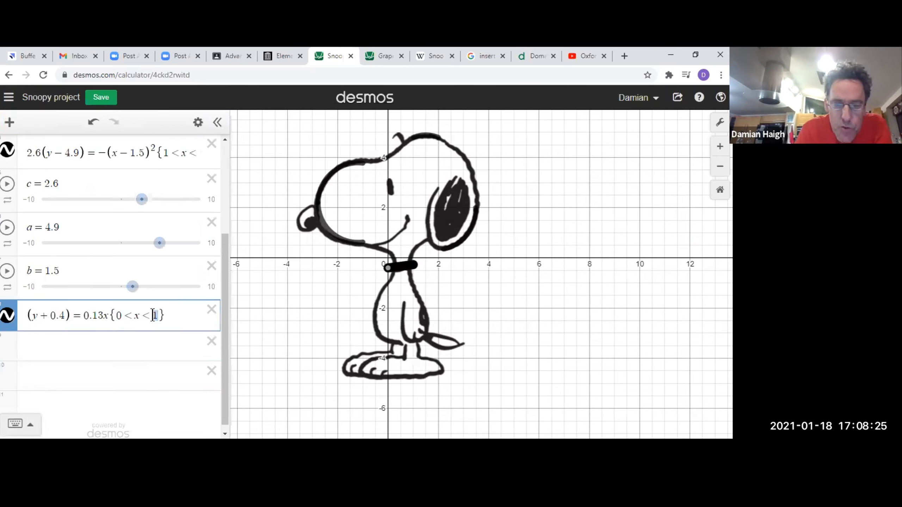
type(".8")
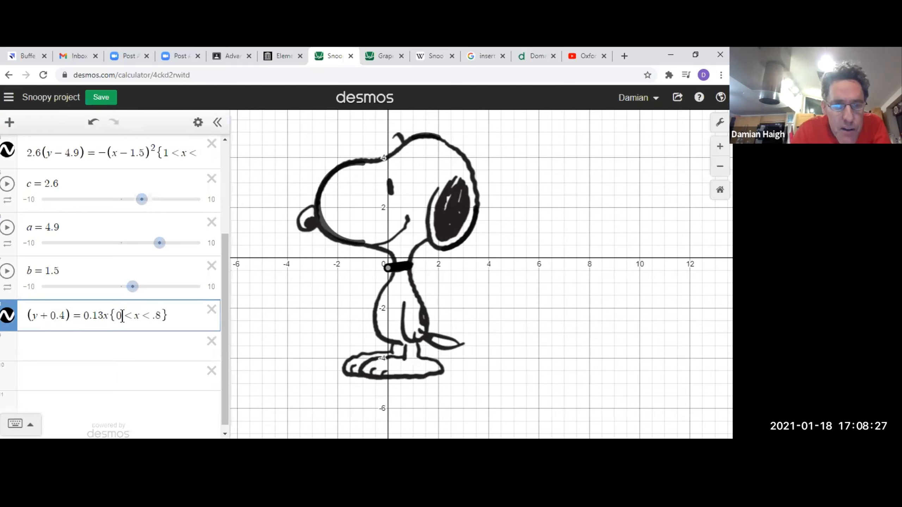
left_click(122, 316)
type(".2")
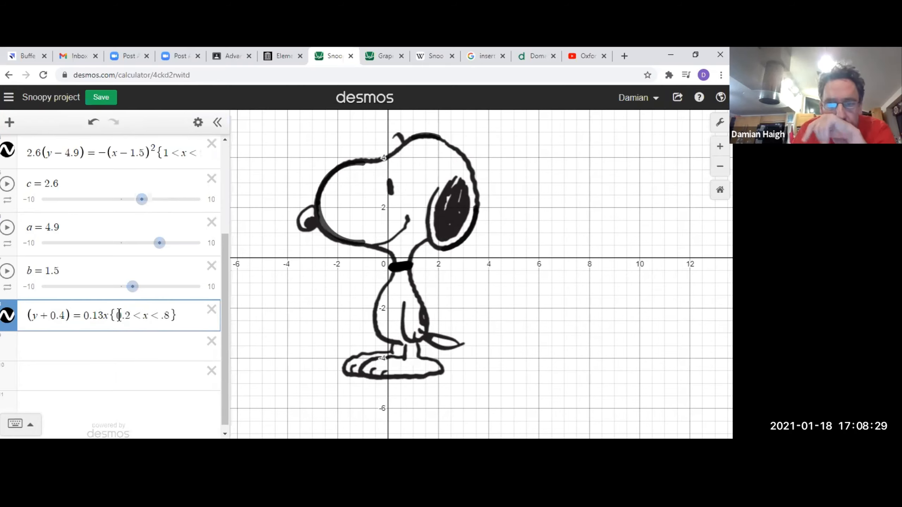
Toggle the Snoopy_Peanuts.png image off and on to check the collar line alongside the other traced curves.
left_click(8, 153)
left_click(8, 152)
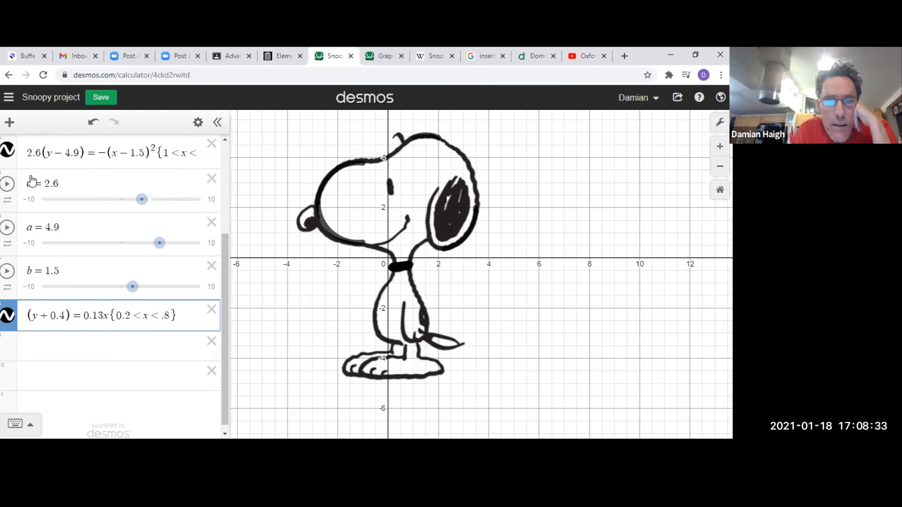
scroll(32, 181, "up", 4)
left_click(8, 153)
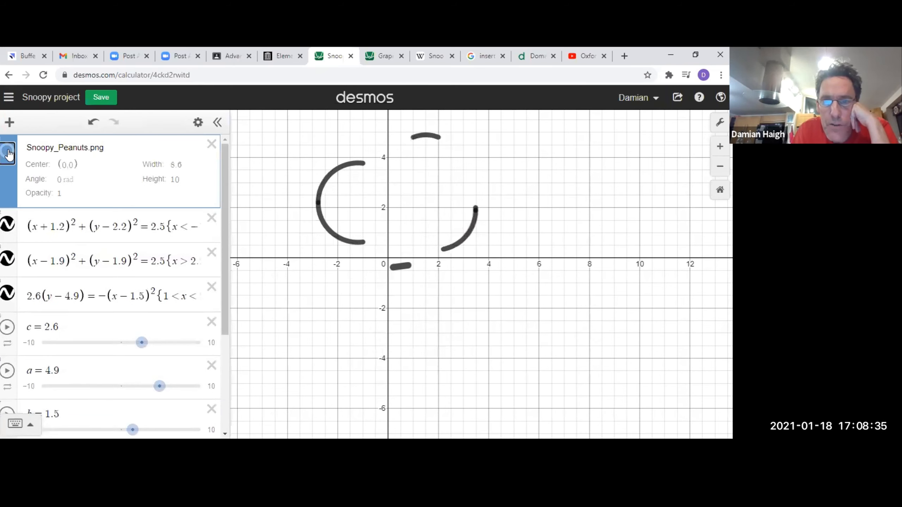
left_click(8, 153)
left_click(7, 153)
left_click(8, 153)
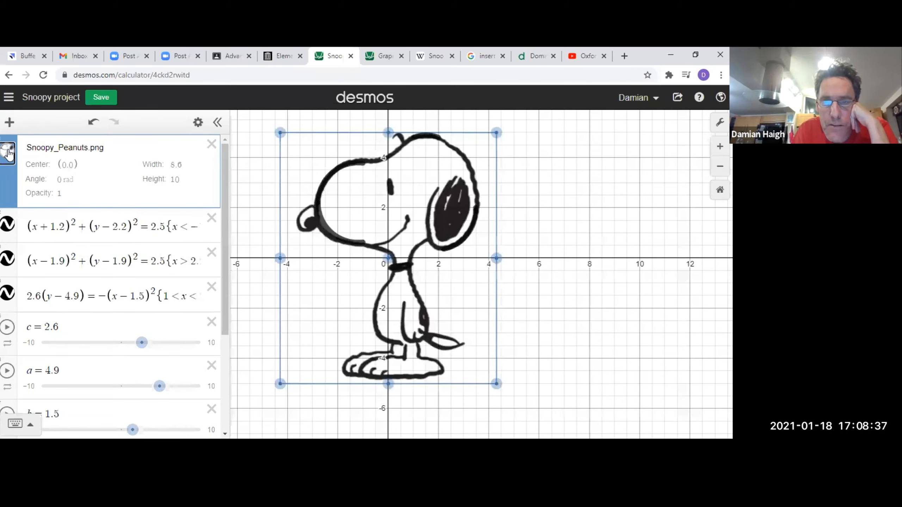
left_click(8, 153)
left_click(8, 153)
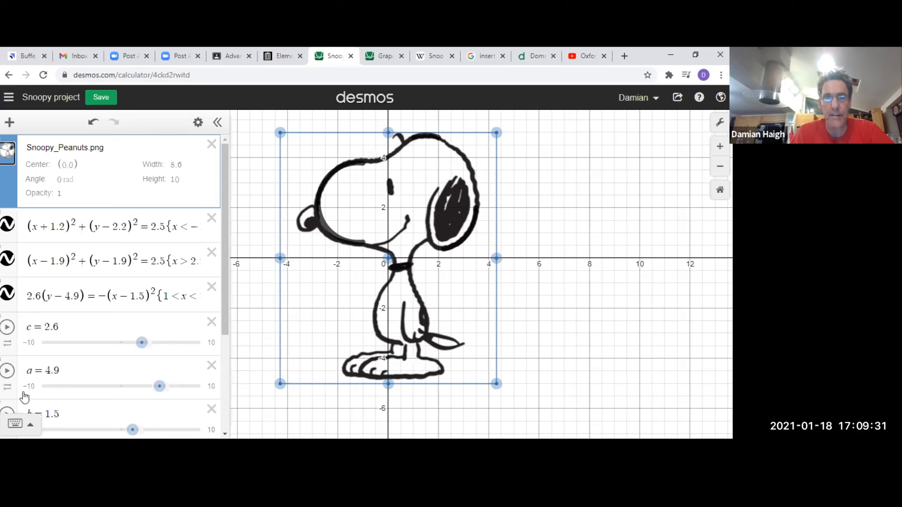
Start an ellipse equation on a new expression line with x^2/d^2 and add a slider for d.
scroll(125, 296, "down", 3)
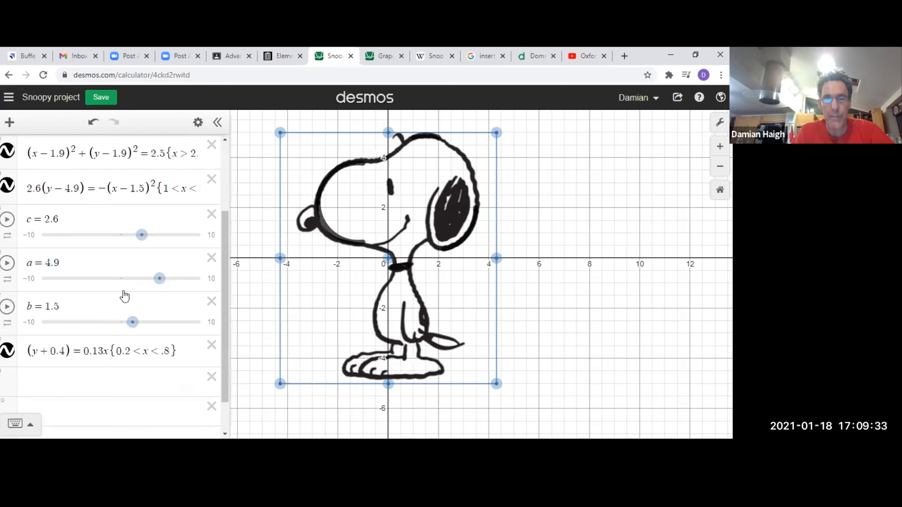
scroll(124, 296, "down", 1)
left_click(83, 339)
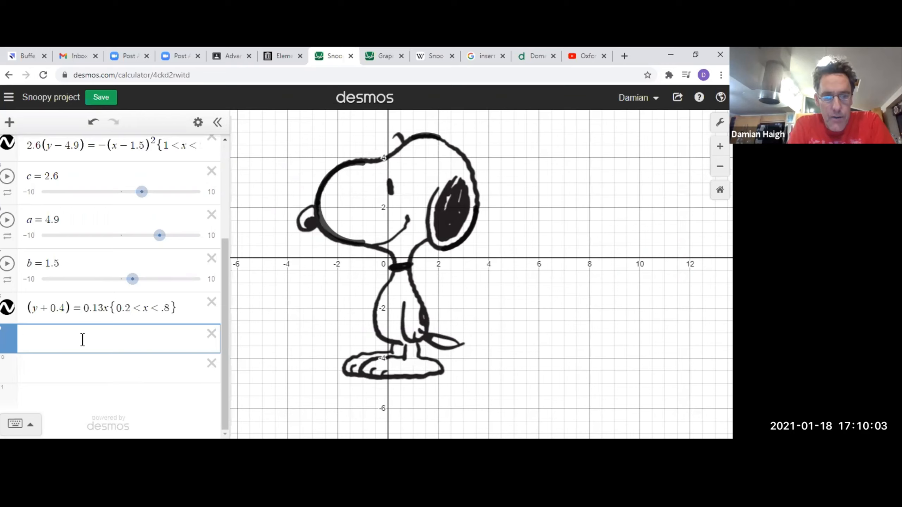
type("x^2")
key("BackSpace")
key("BackSpace")
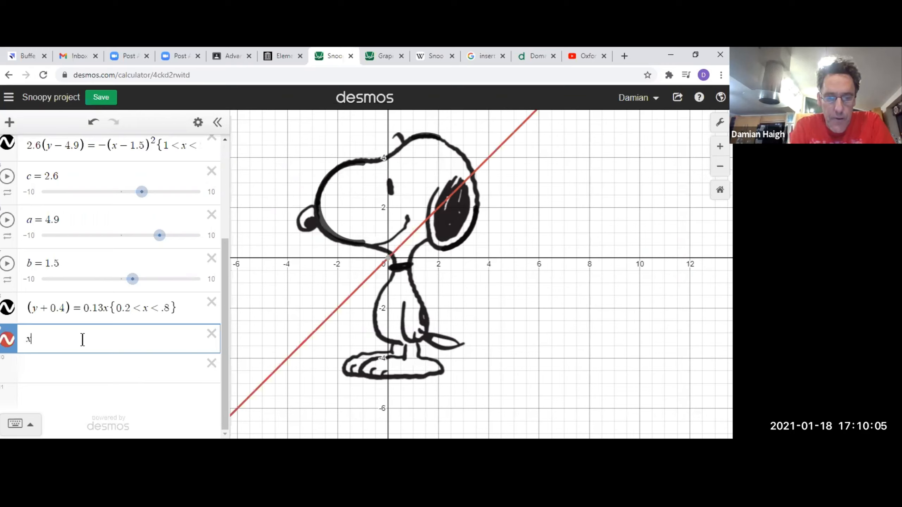
type("^2")
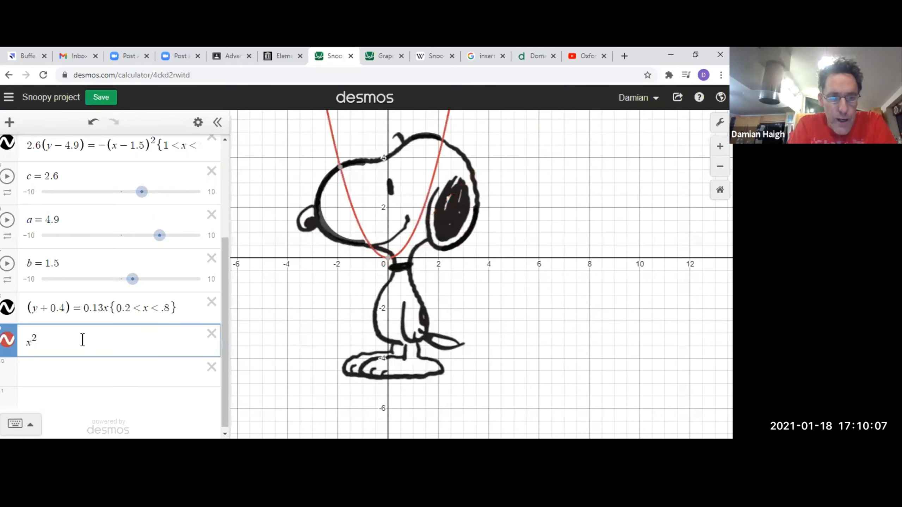
type("/")
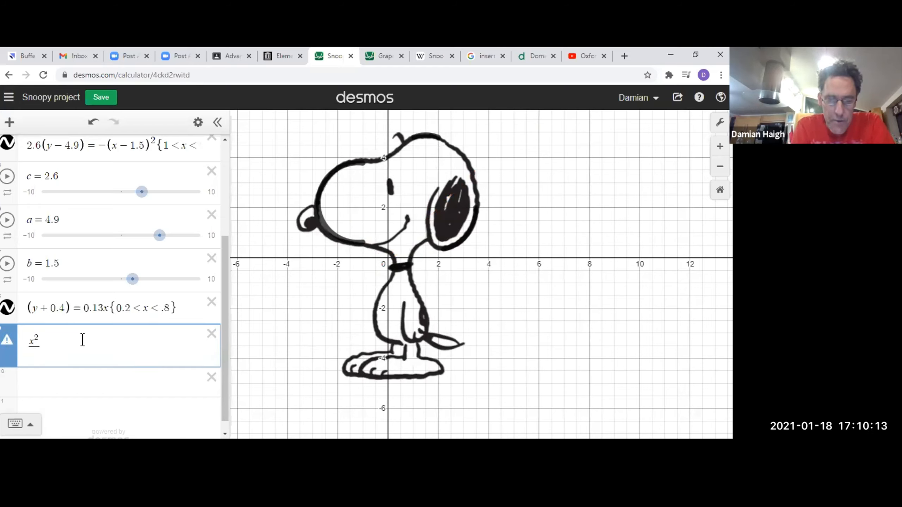
type("d")
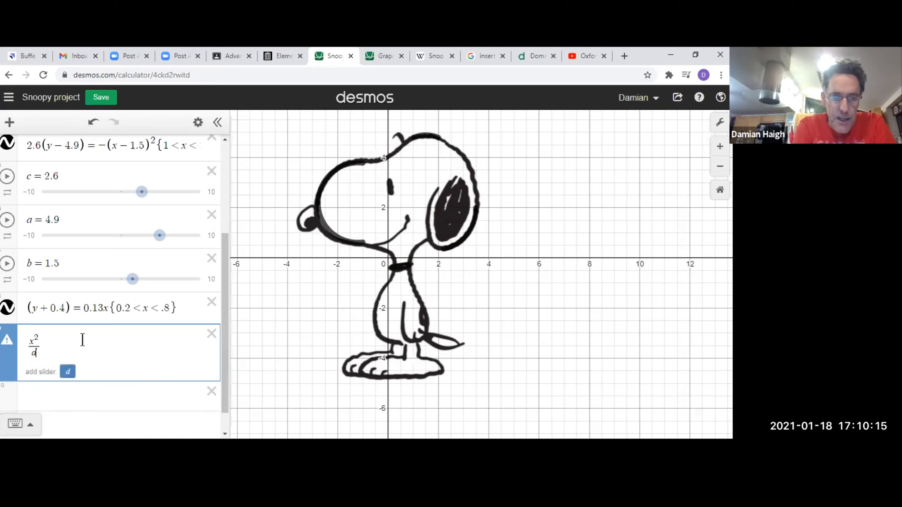
type("^2")
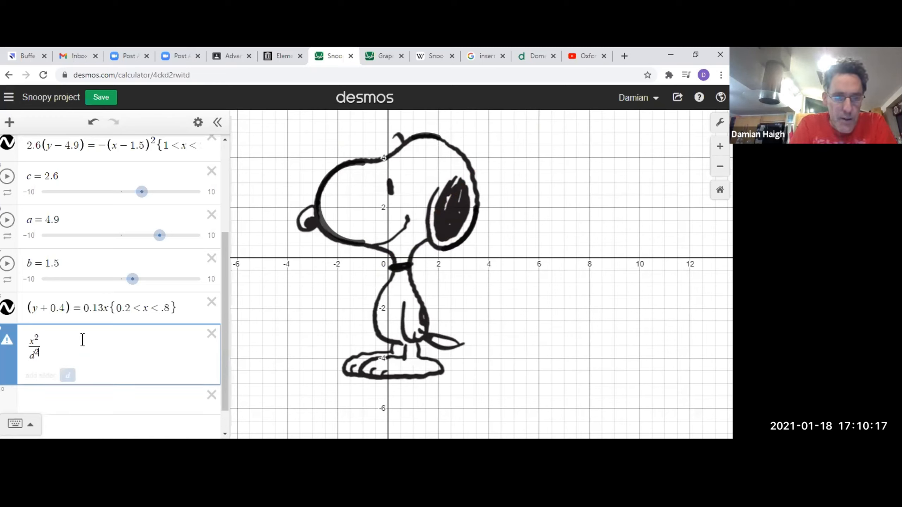
left_click(65, 378)
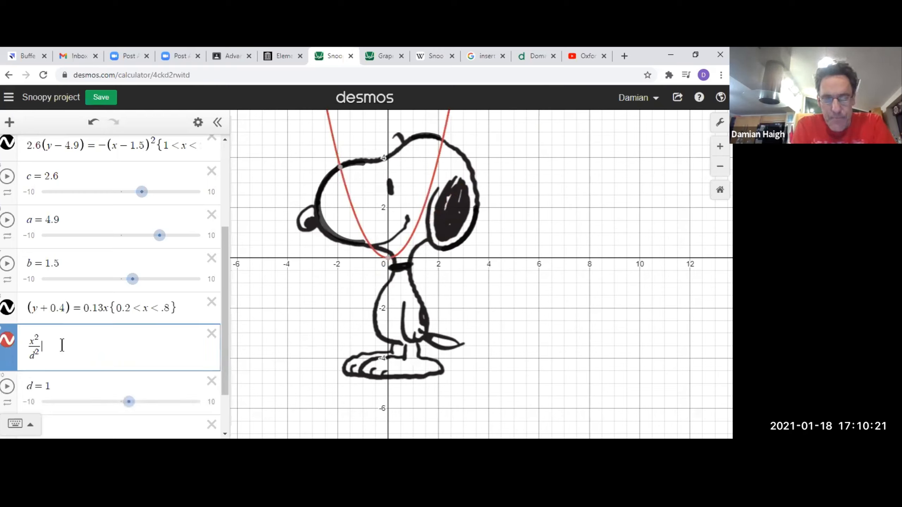
Complete the ellipse equation as x^2/d^2 + y^2/e^2 = 1.
type("+")
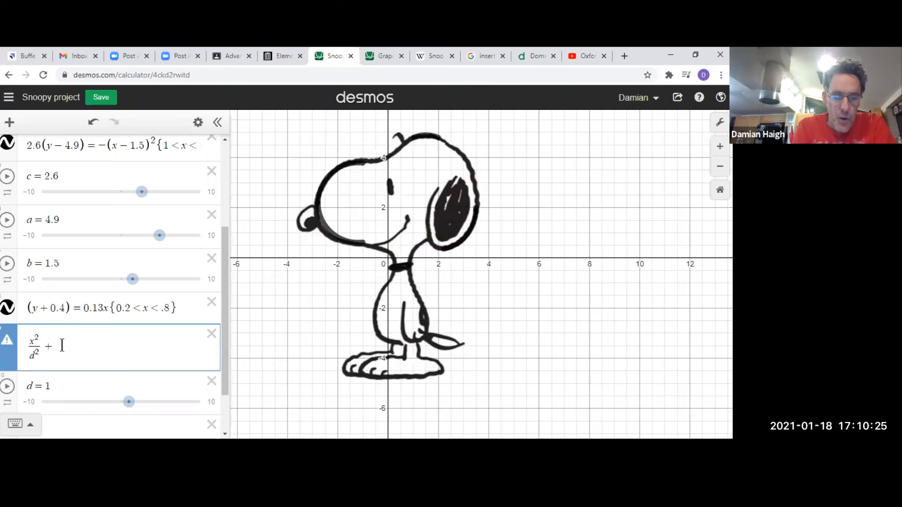
type("y")
type("^")
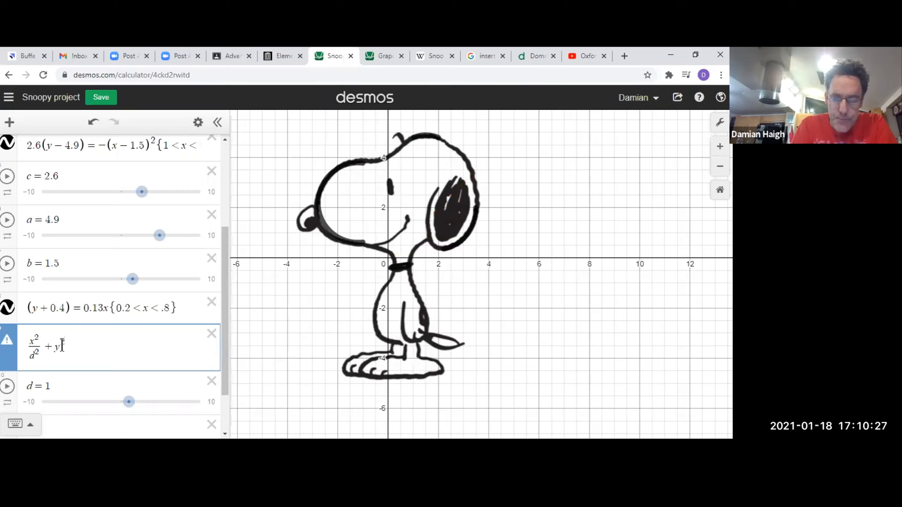
type("2")
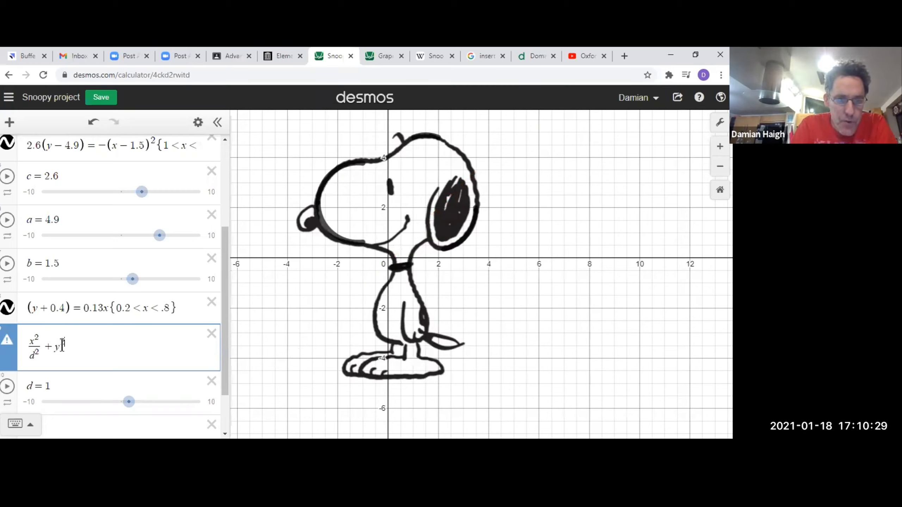
type("/")
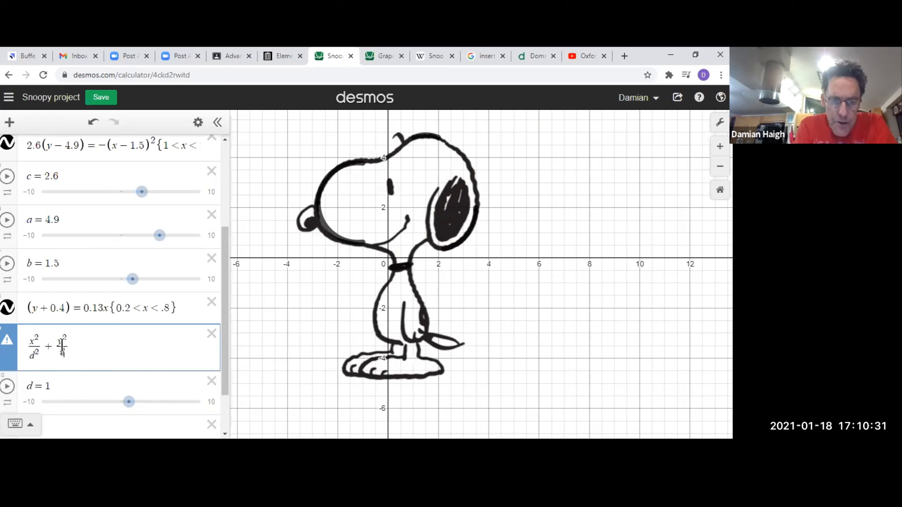
type("e^2")
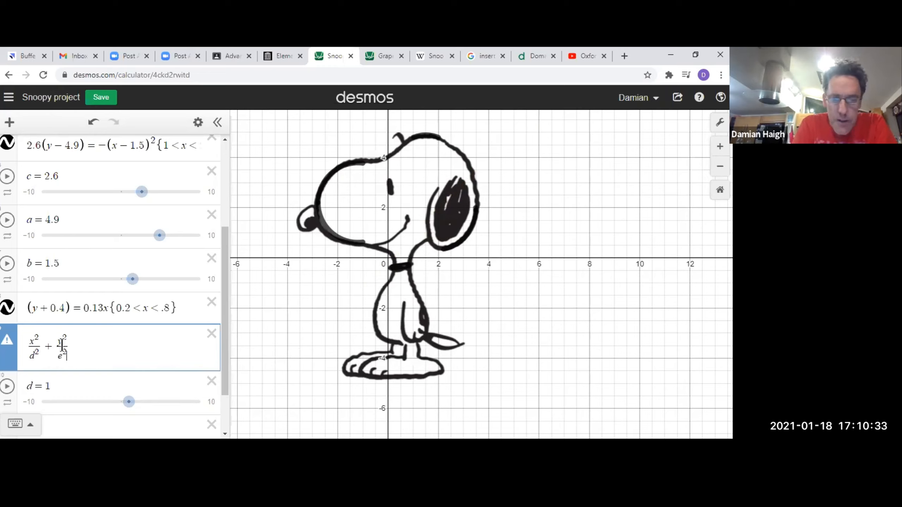
key("Right")
type("=1")
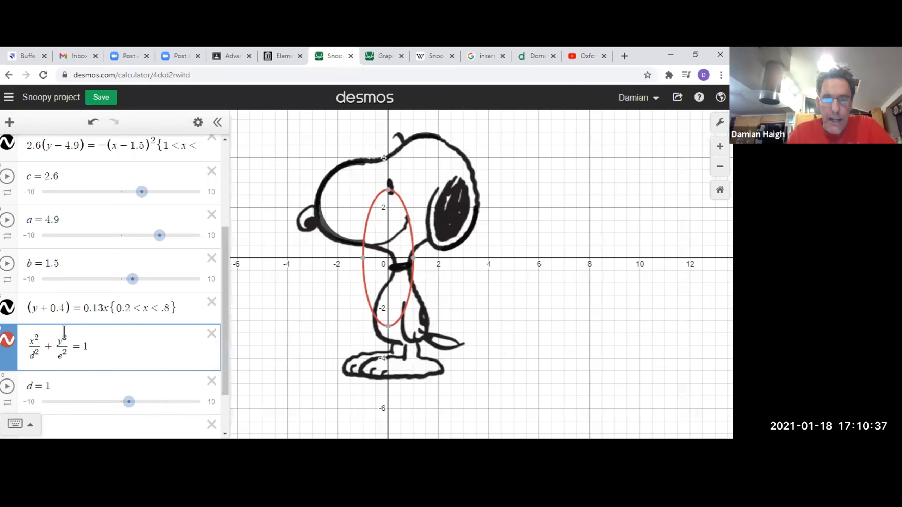
Replace the e in the ellipse's second denominator with f and add a slider for f.
scroll(334, 288, "down", 1)
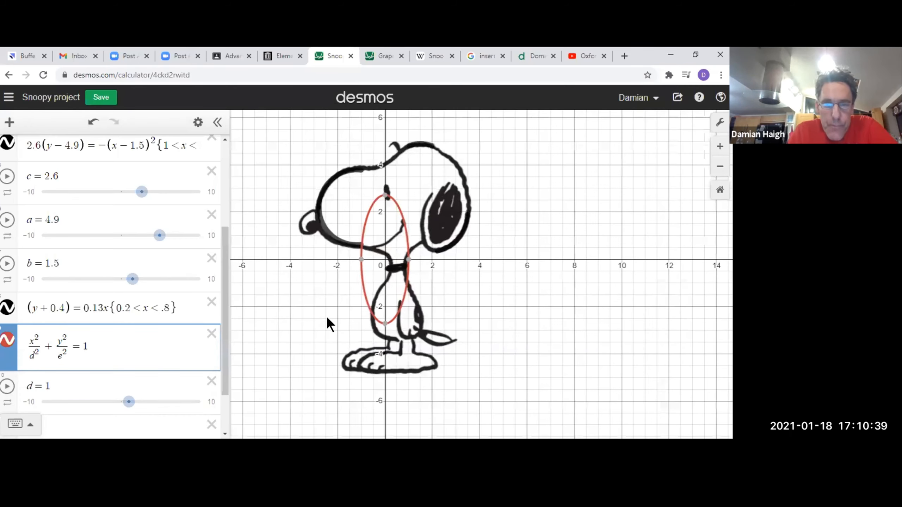
scroll(330, 323, "down", 1)
scroll(165, 363, "down", 2)
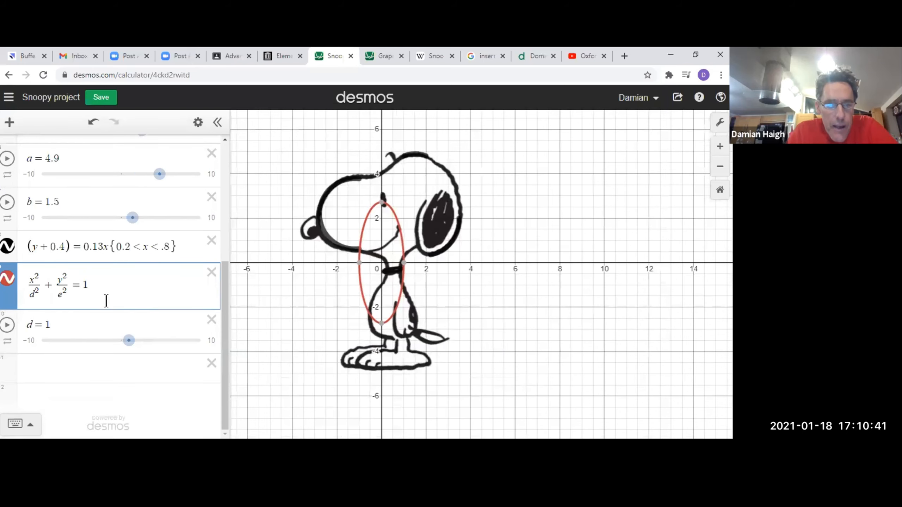
left_click(61, 296)
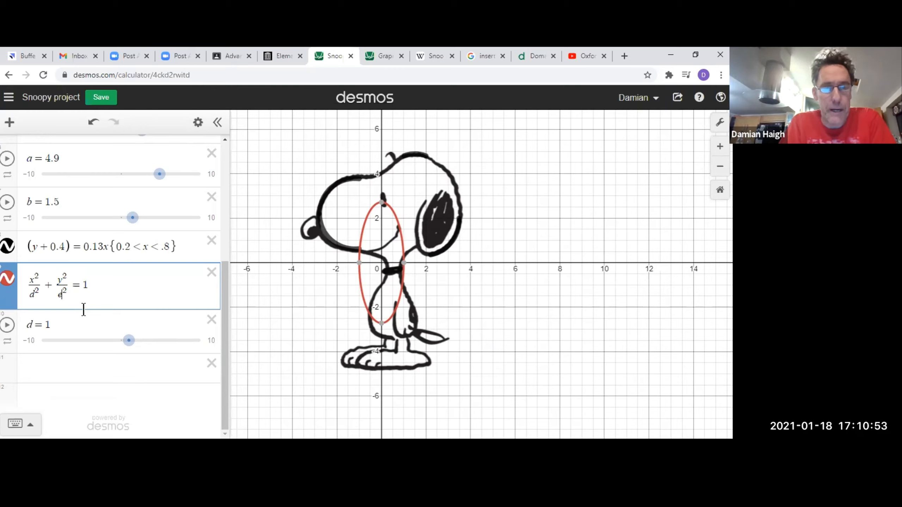
key("BackSpace")
type("f")
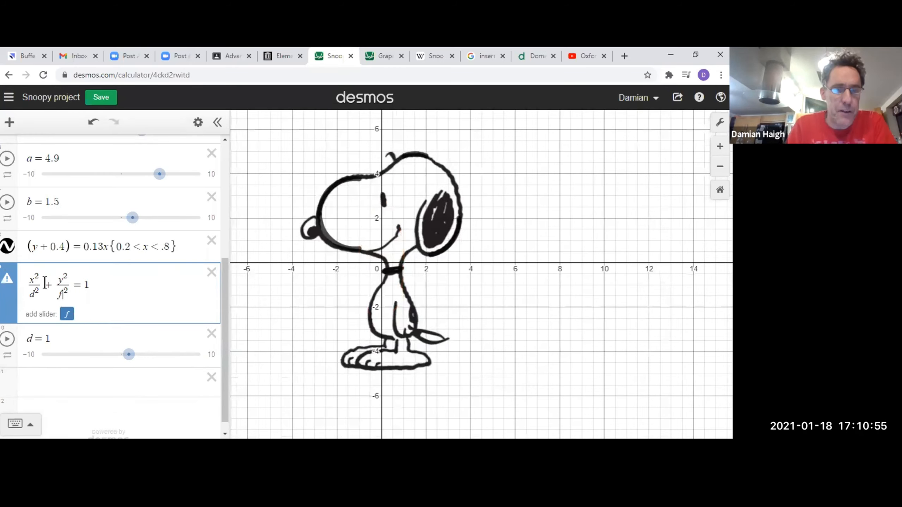
left_click(69, 315)
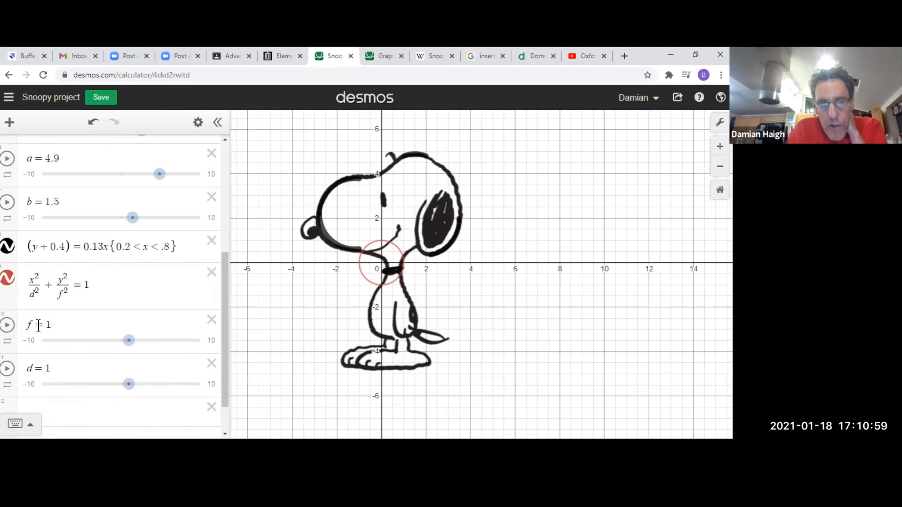
Stretch the ellipse by setting its sliders to d = 3.2 and f = 2.1.
mouse_move(128, 346)
left_mouse_down()
mouse_move(151, 349)
mouse_move(125, 348)
mouse_move(132, 353)
left_mouse_up()
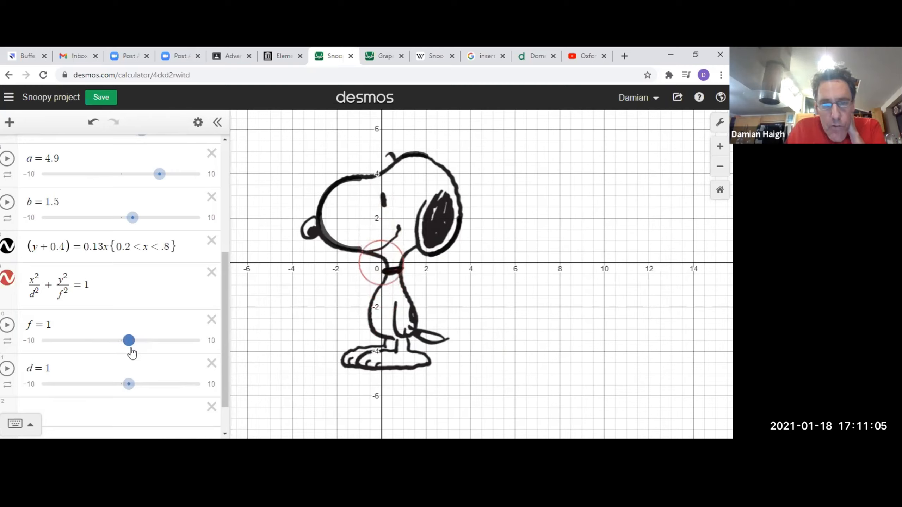
left_click_drag(133, 385, 147, 386)
left_click_drag(132, 349, 141, 349)
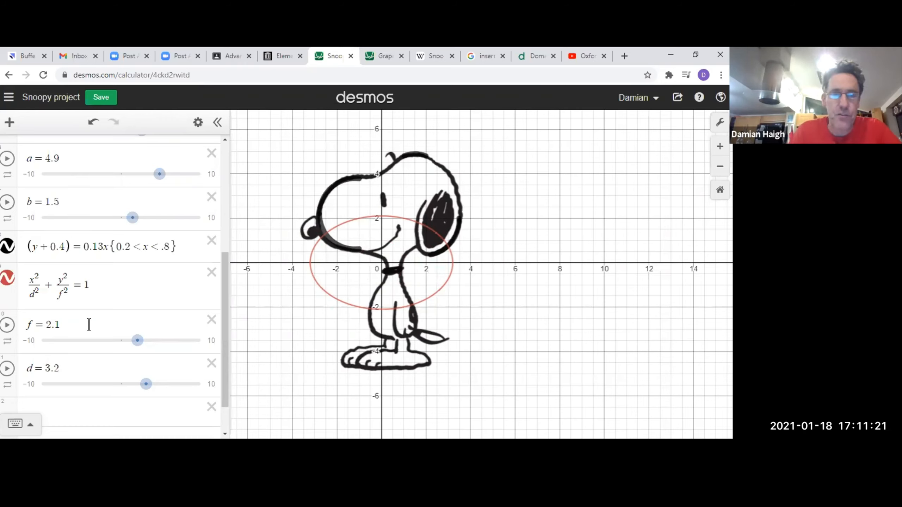
Make the ellipse's centre adjustable by changing its numerators to (x-a)^2 and (y-b)^2.
left_click(31, 279)
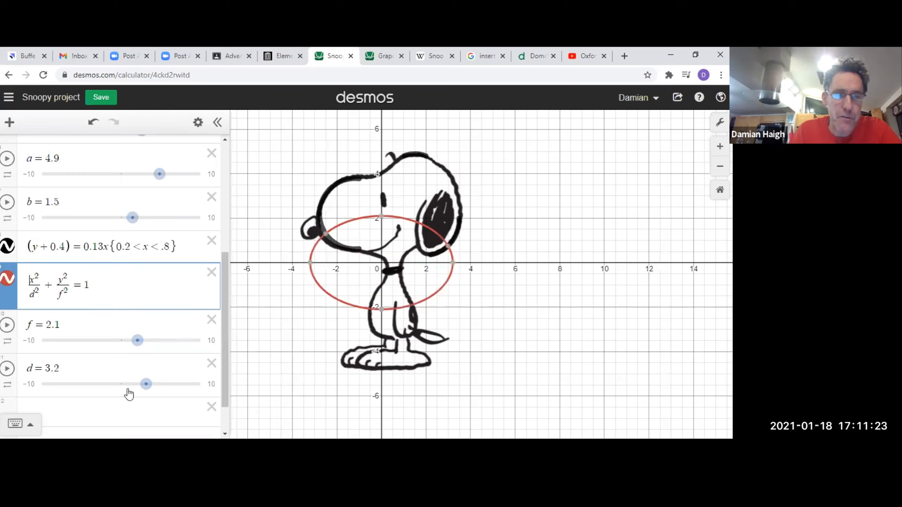
type("(")
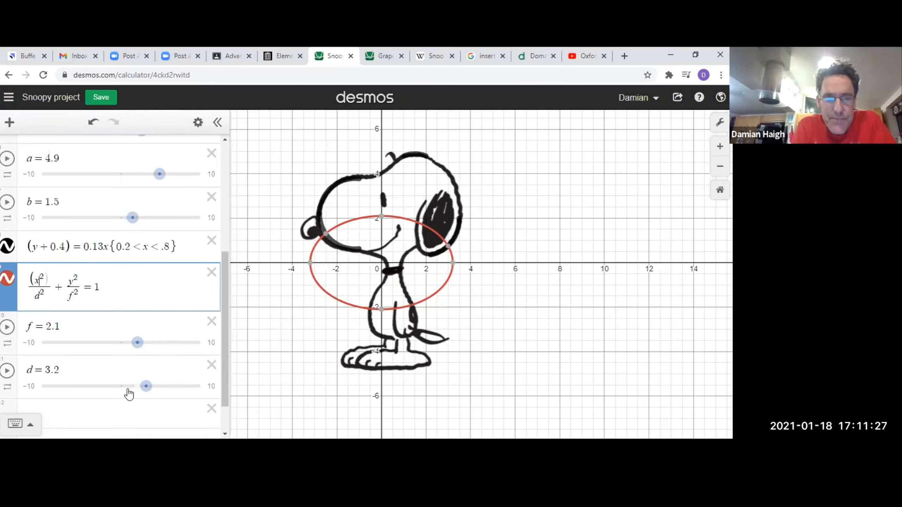
type("-d")
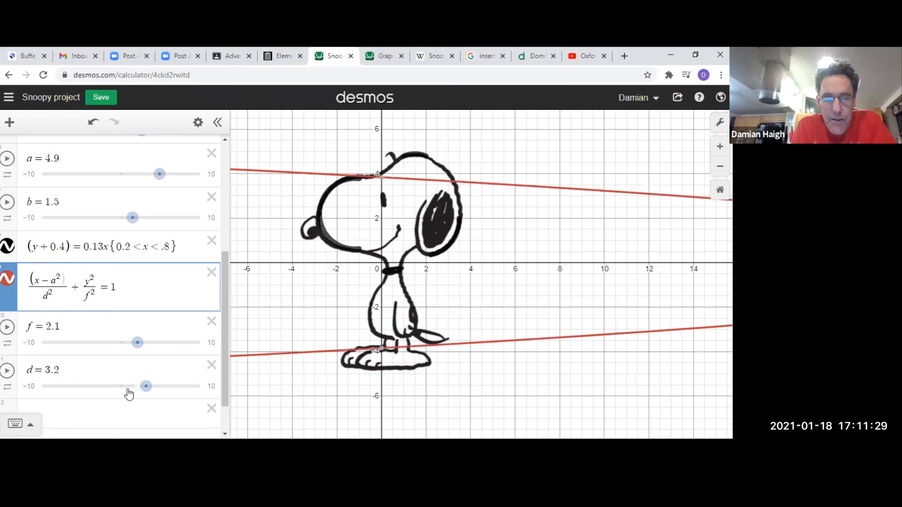
type(")")
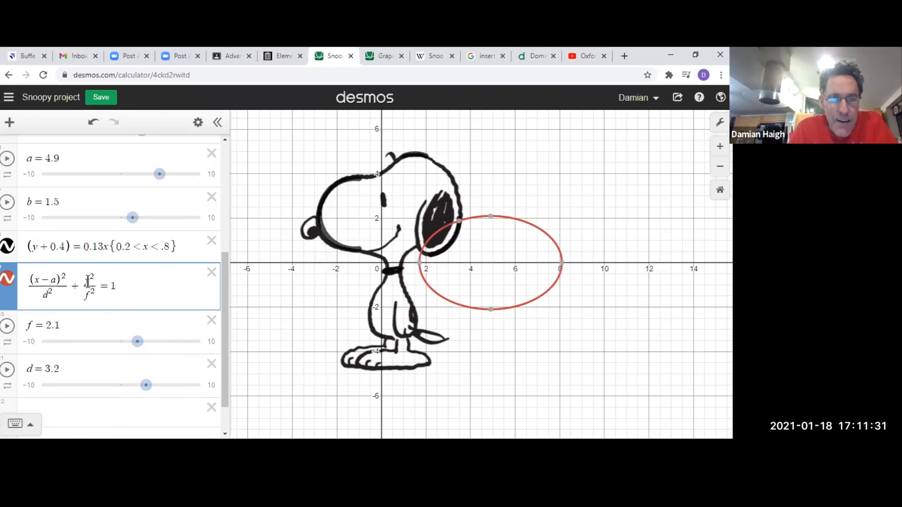
left_click(88, 282)
type("(y")
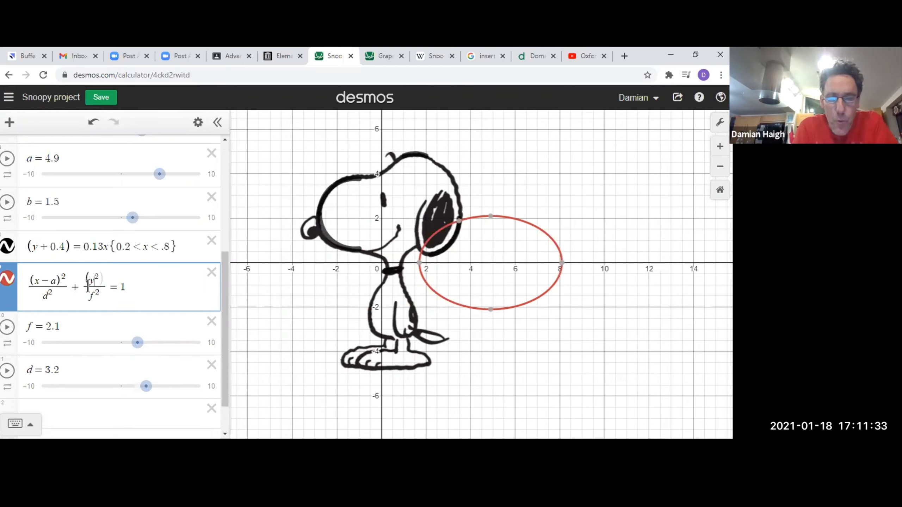
type("-b)")
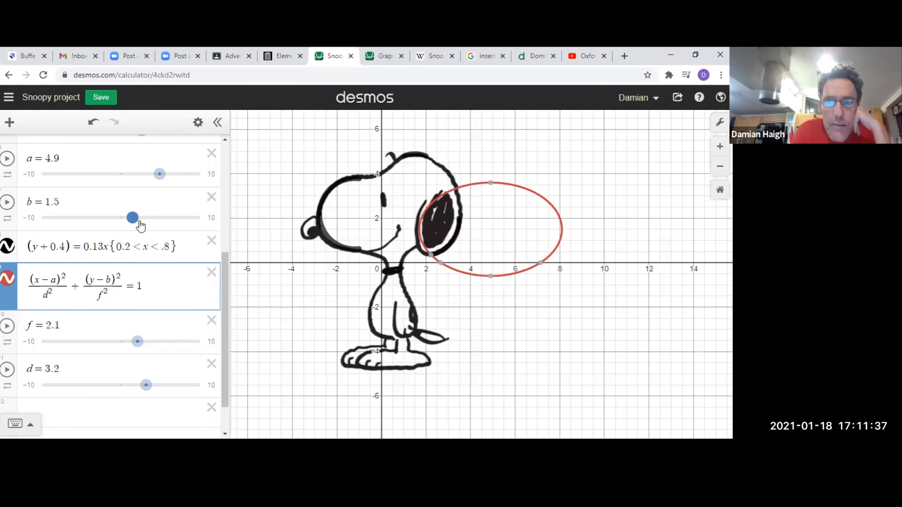
Fit the ellipse to the back of Snoopy's head with sliders a = 0.4, b = 3, f = 2.1 and d = 3.
mouse_move(141, 226)
left_mouse_down()
mouse_move(155, 218)
mouse_move(147, 218)
left_mouse_up()
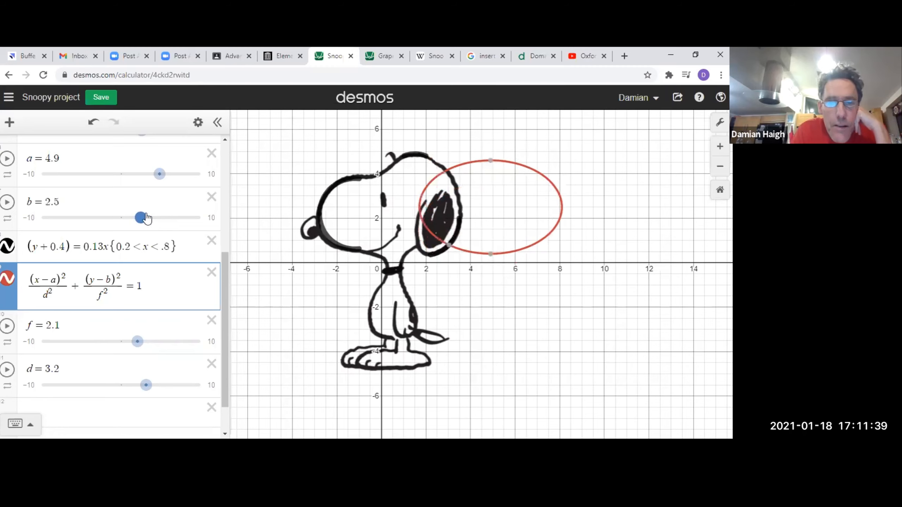
left_click_drag(160, 174, 124, 176)
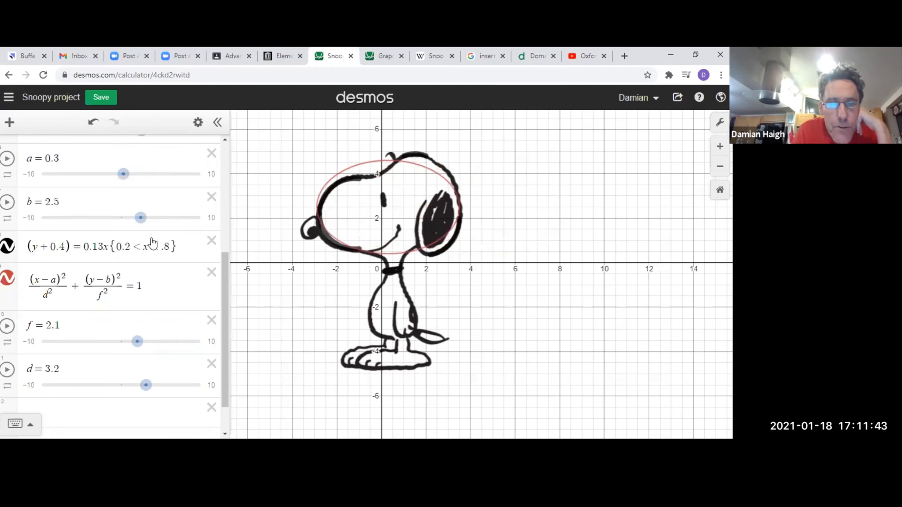
left_click_drag(140, 218, 145, 218)
left_click_drag(127, 178, 127, 179)
mouse_move(138, 341)
left_mouse_down()
mouse_move(148, 342)
mouse_move(137, 341)
left_mouse_up()
left_click_drag(145, 390, 145, 390)
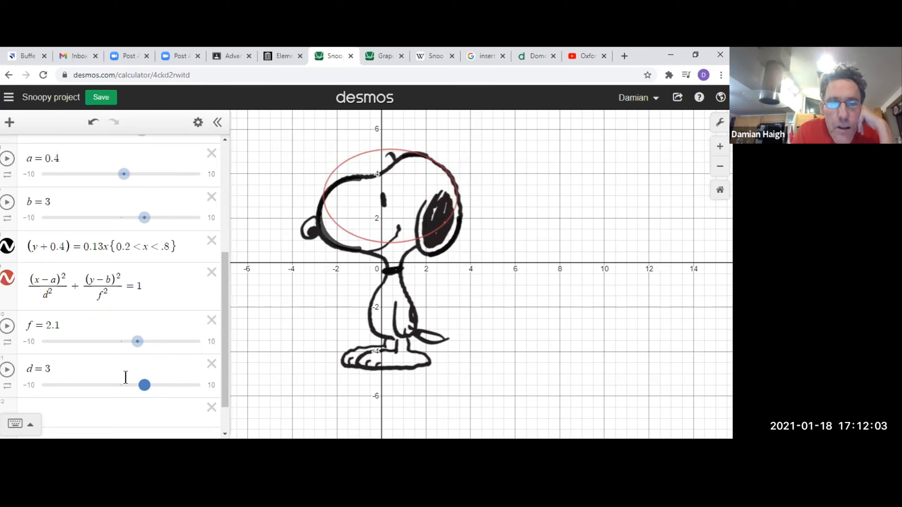
Restrict the ellipse to the domain {2 < x < 3.2}.
left_click(157, 286)
type("{")
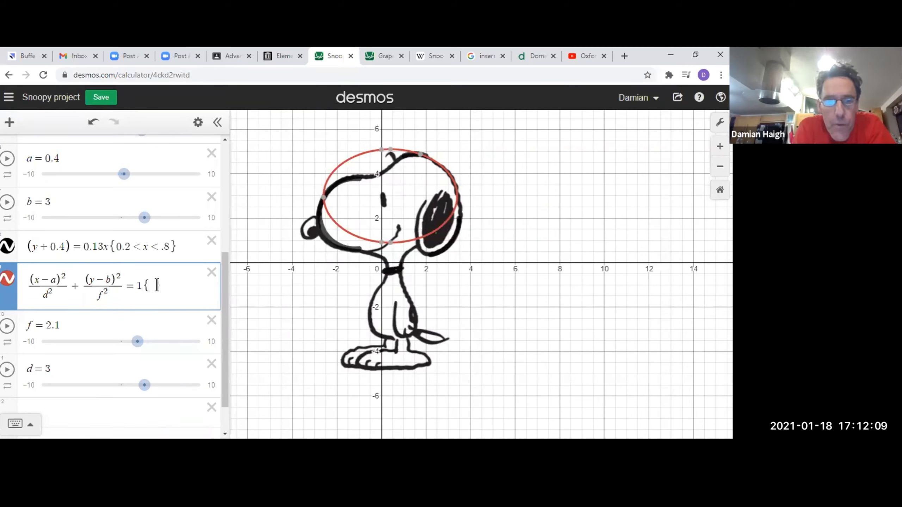
type("2<")
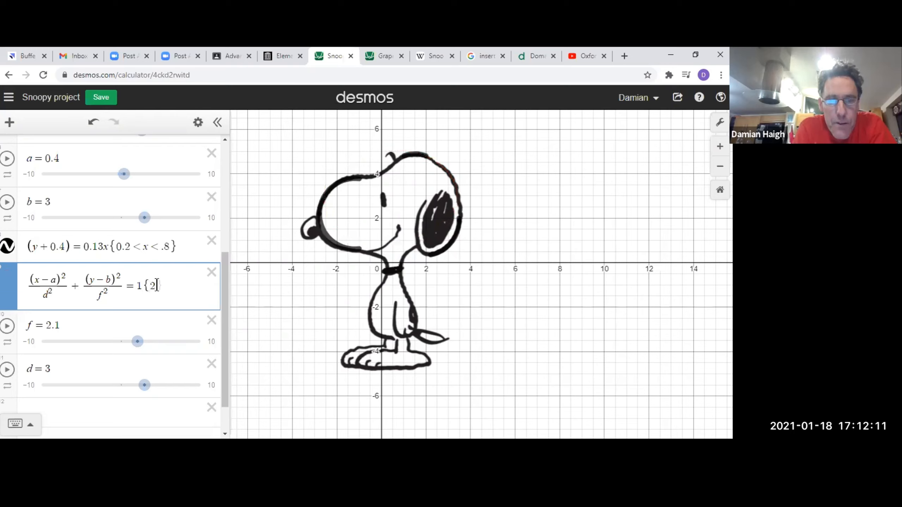
type("x")
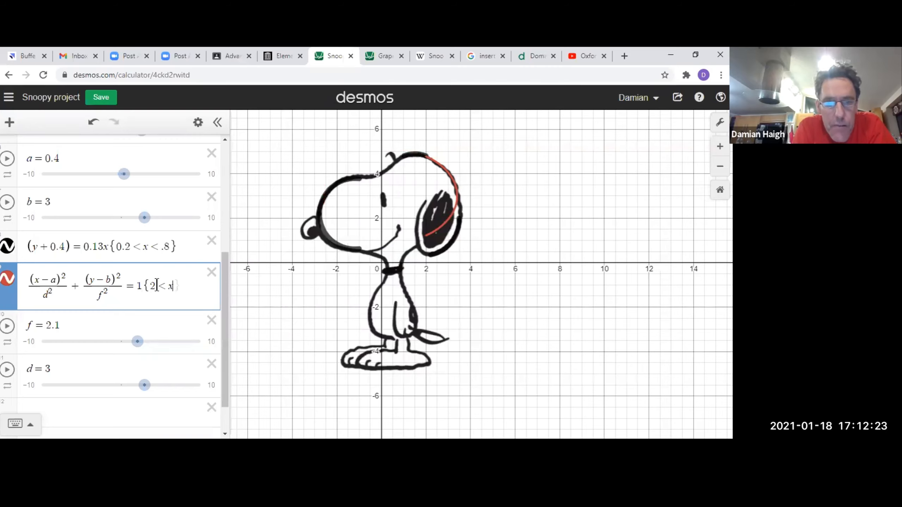
type("< ")
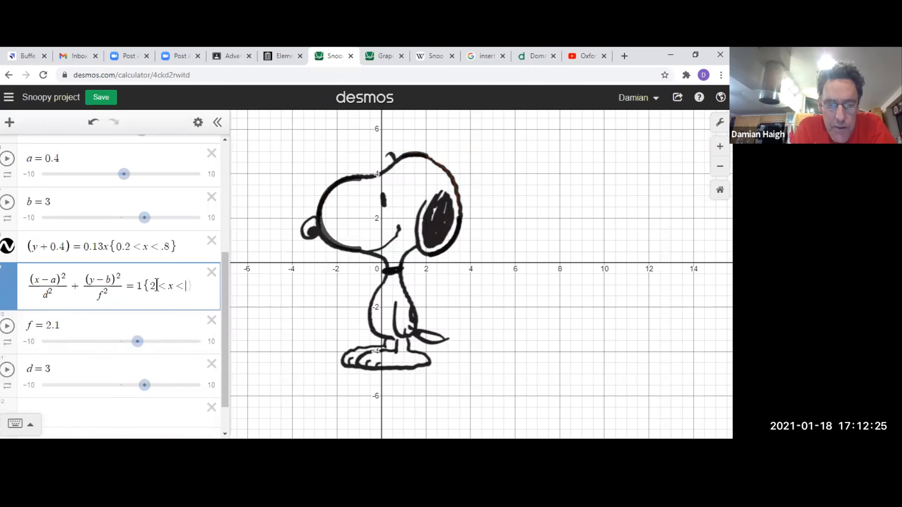
type("3.2")
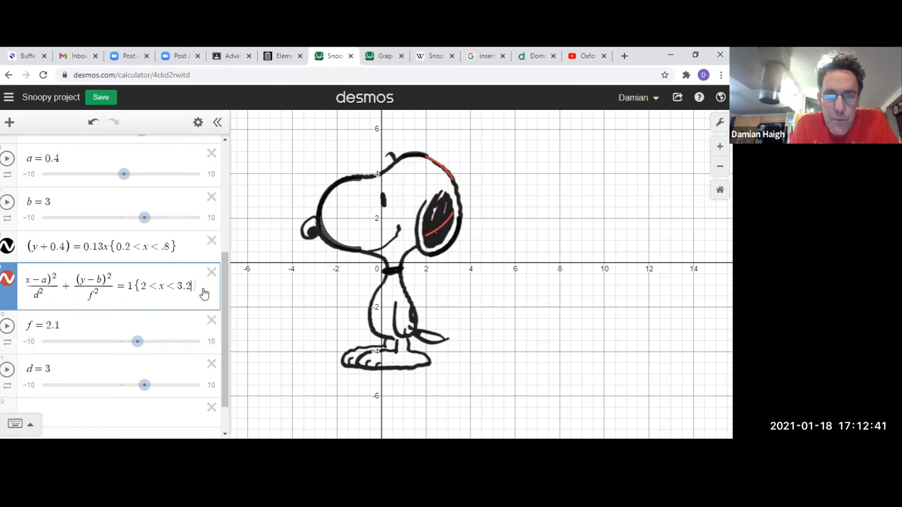
Close the ellipse's x restriction and add the restriction {y > 3} to keep only its upper part.
type("}")
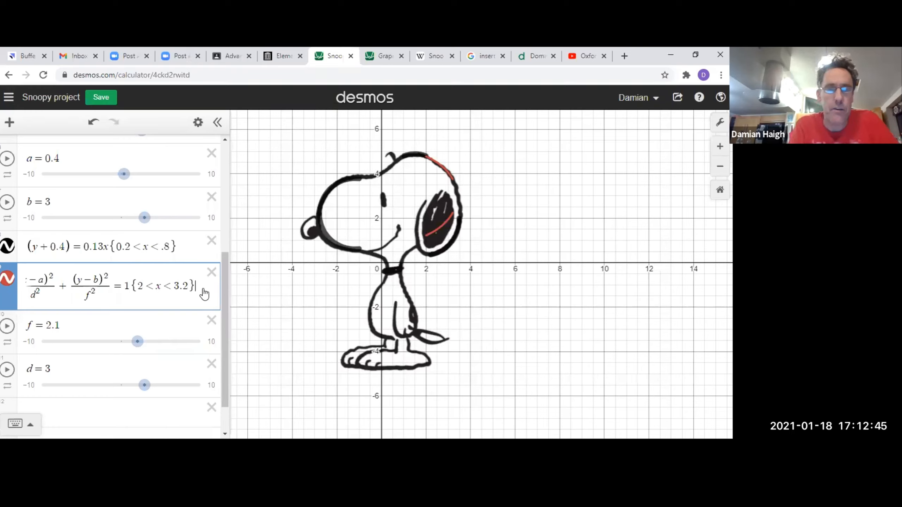
type("{")
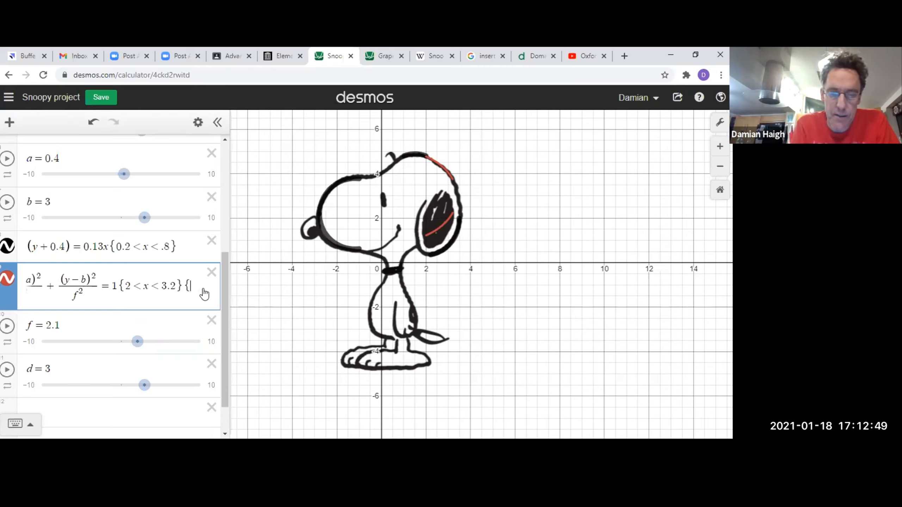
type("y")
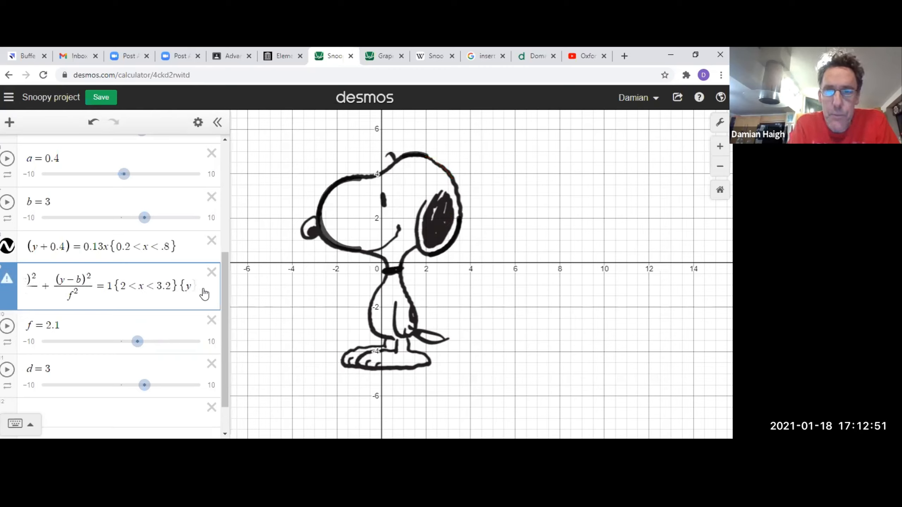
type(">")
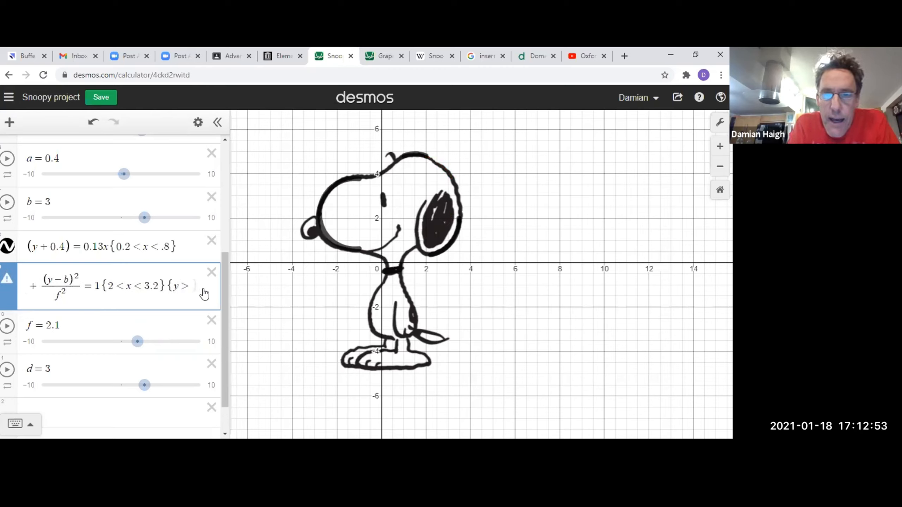
type("3}")
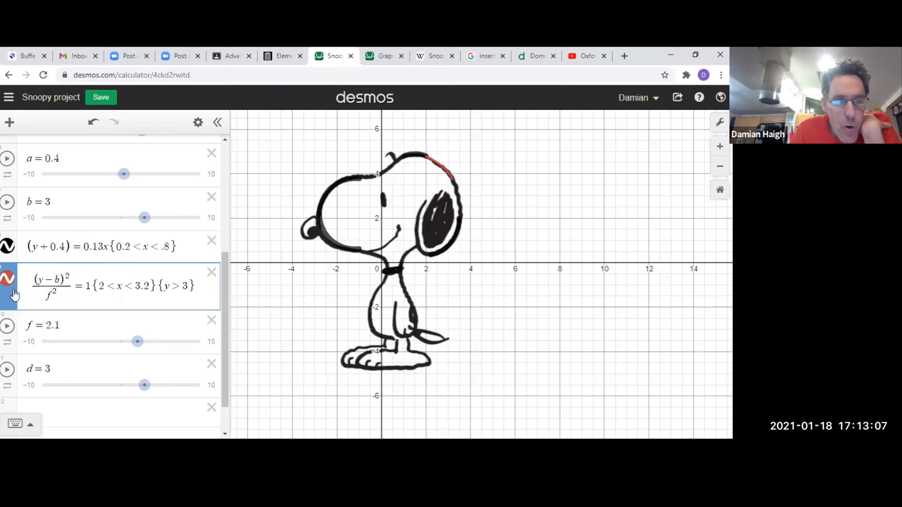
Replace the slider letters b and f in the ellipse's y term with the fixed values 3 and 2.1.
double_click(56, 279)
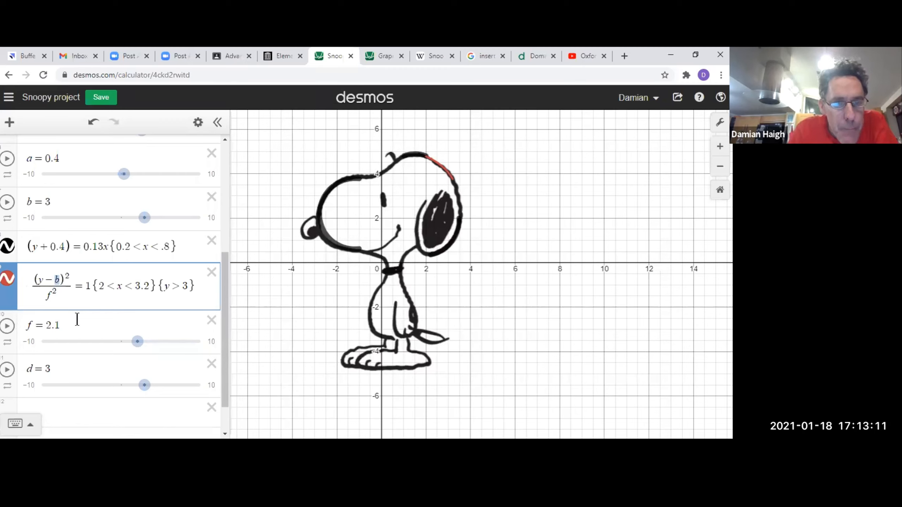
type("3")
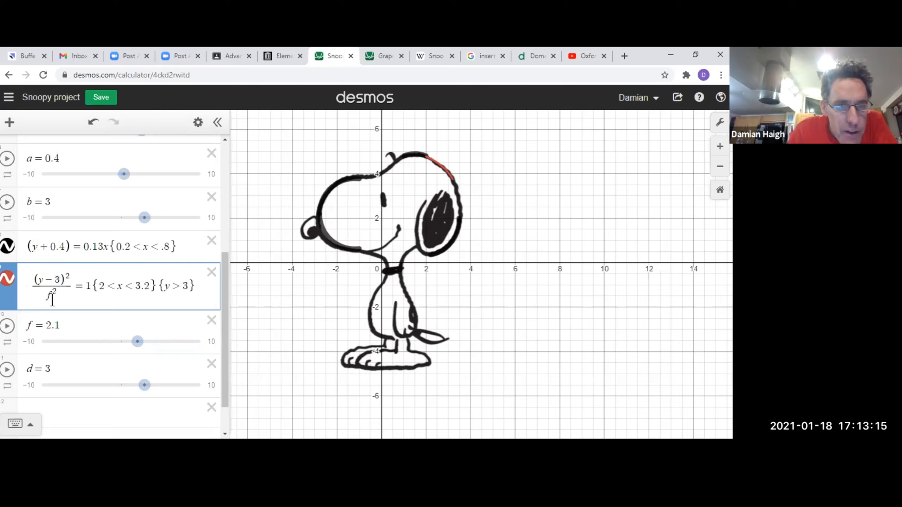
left_click_drag(51, 296, 47, 297)
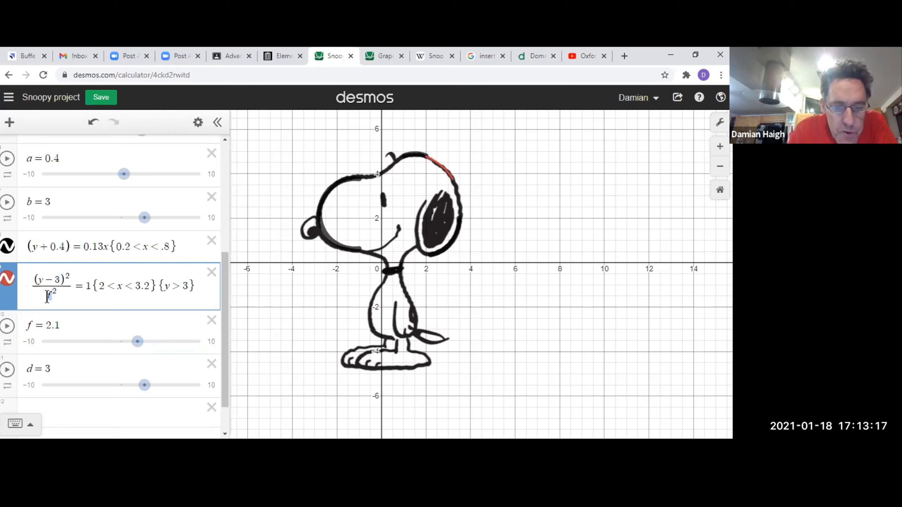
type("2.1")
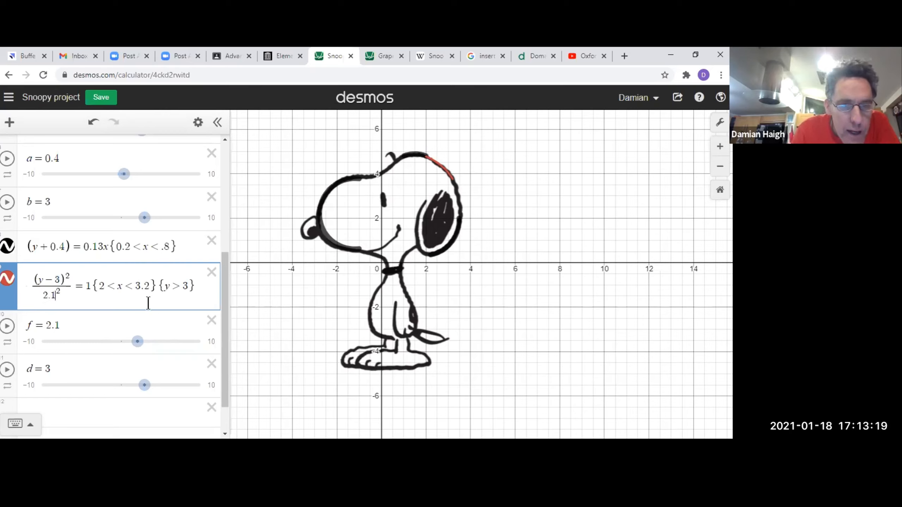
Replace the slider letters a and d in the ellipse's x term with the fixed values 0.4 and 3.
key("Left")
key("Left")
key("Left")
key("Left")
key("Left")
key("Left")
key("Left")
key("Left")
key("Left")
key("Left")
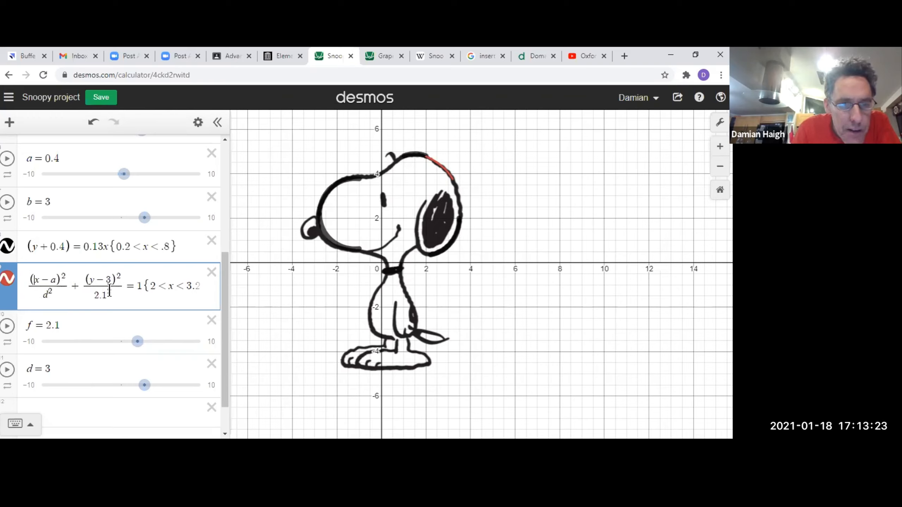
key("BackSpace")
type("0.4")
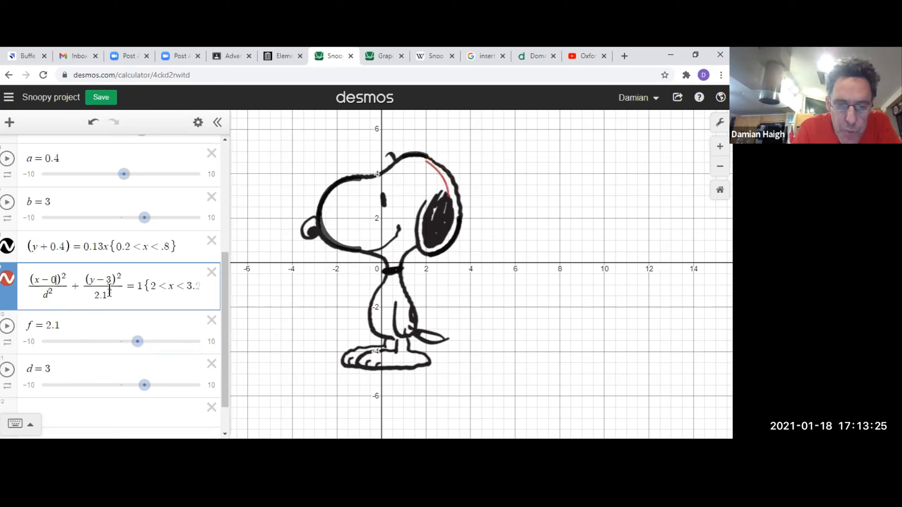
key("Down")
key("Up")
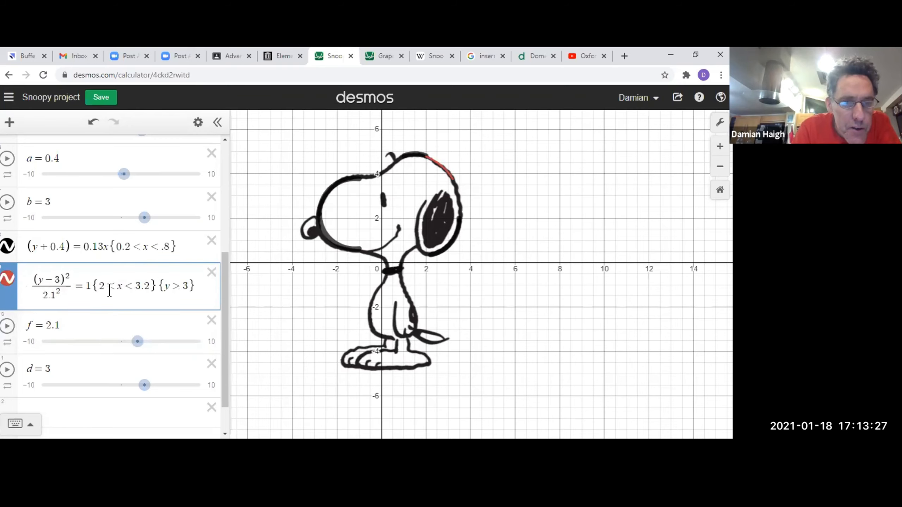
key("Left")
key("Left")
key("Left")
key("Left")
key("Left")
key("Left")
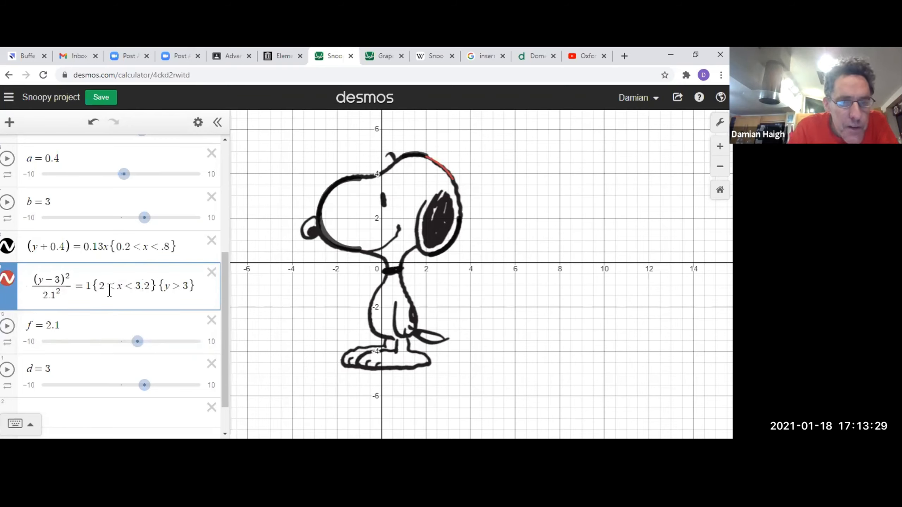
key("Left")
key("Left")
key("Left")
key("Left")
key("Left")
key("Left")
key("Left")
key("Left")
key("Left")
key("Left")
key("Left")
key("Left")
key("Left")
key("Left")
key("Left")
key("Left")
key("Left")
key("Left")
key("Left")
key("Left")
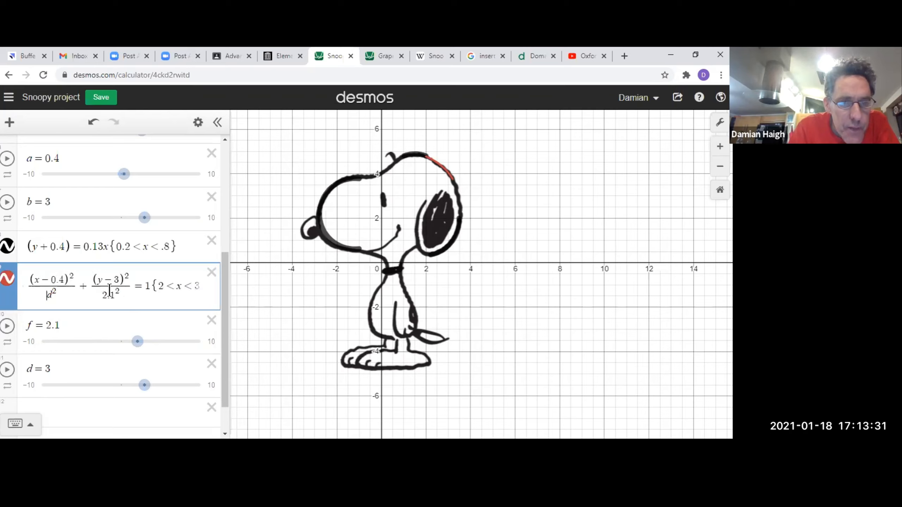
key("BackSpace")
type("3")
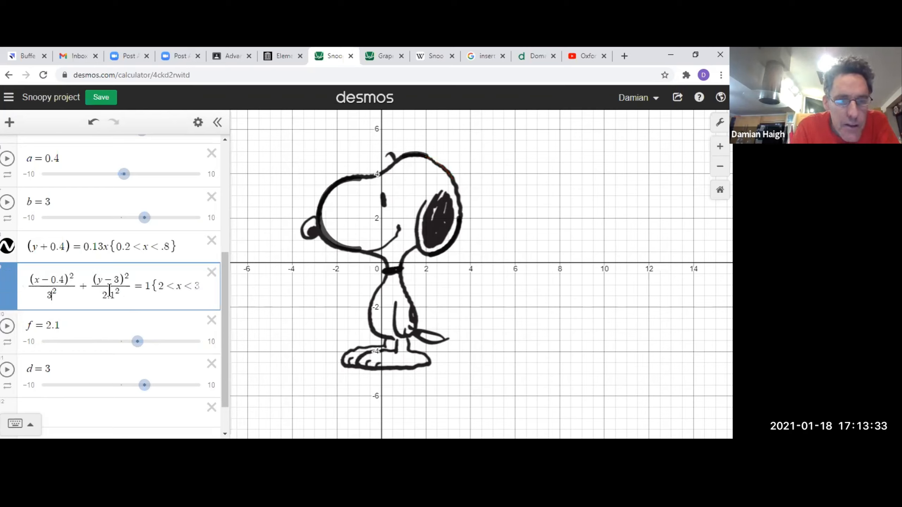
Hide and reshow the ellipse arc to compare it with the back of Snoopy's head.
mouse_move(138, 351)
left_mouse_down()
mouse_move(159, 352)
mouse_move(137, 356)
left_mouse_up()
left_click(8, 280)
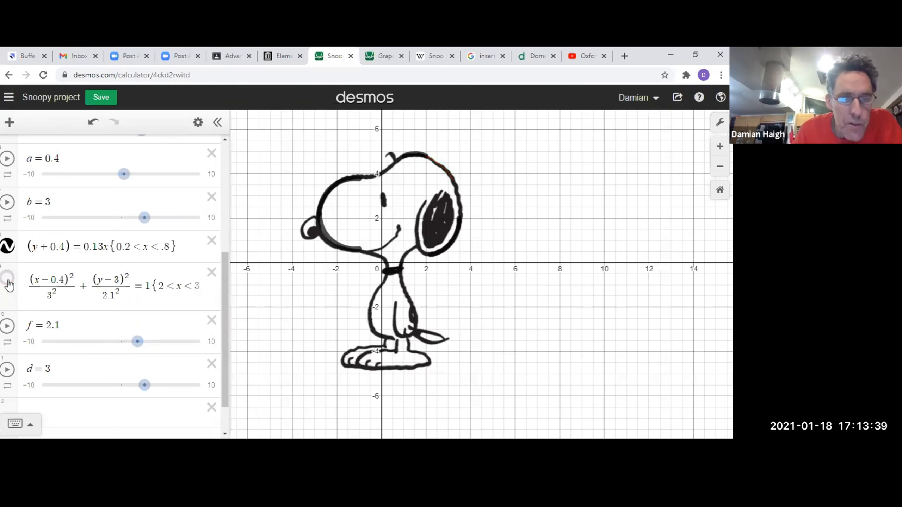
left_click(8, 281)
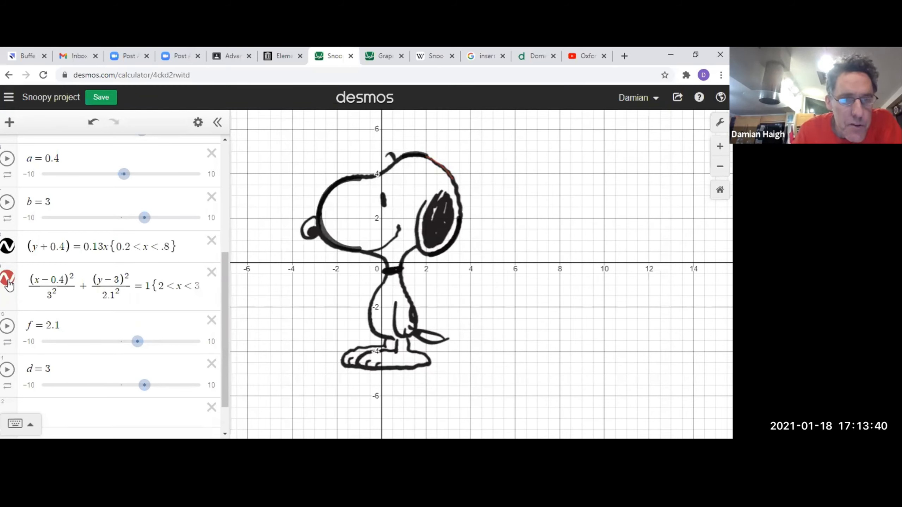
Colour the ellipse arc black and set its line thickness to 9.
left_click(197, 122)
left_click(7, 278)
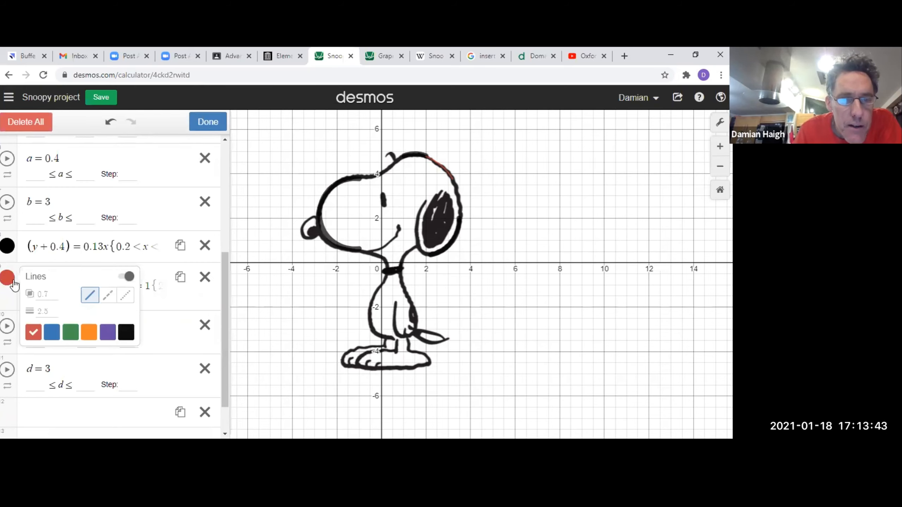
left_click(126, 334)
left_click(53, 313)
key("BackSpace")
key("BackSpace")
key("BackSpace")
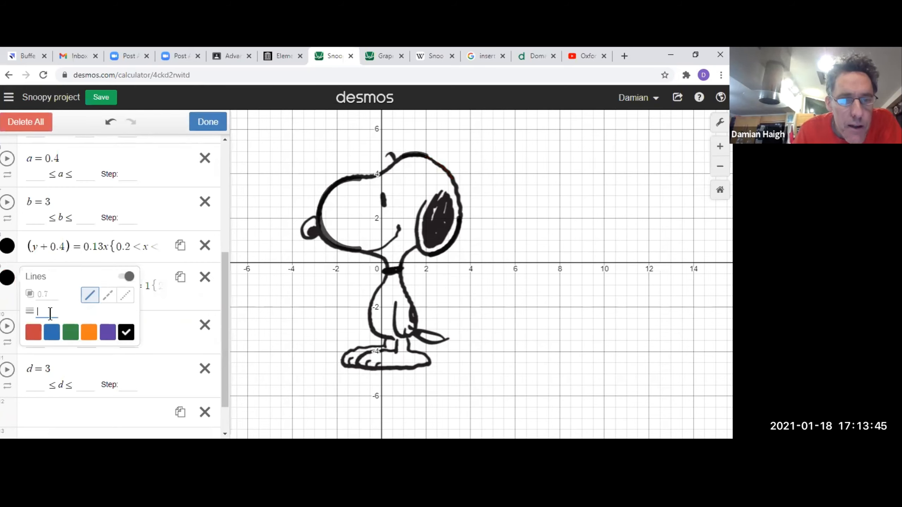
type("9")
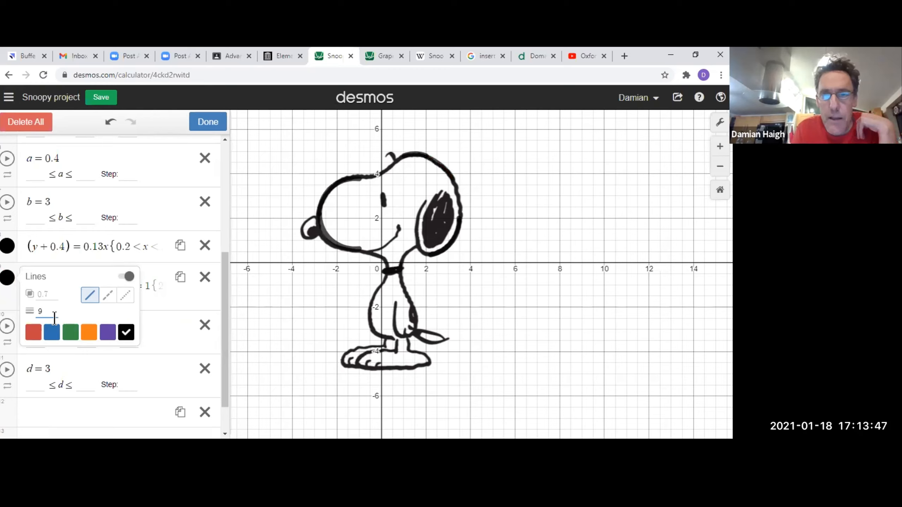
Set the ellipse arc's line opacity to 0.9.
left_click(55, 292)
type("1.0")
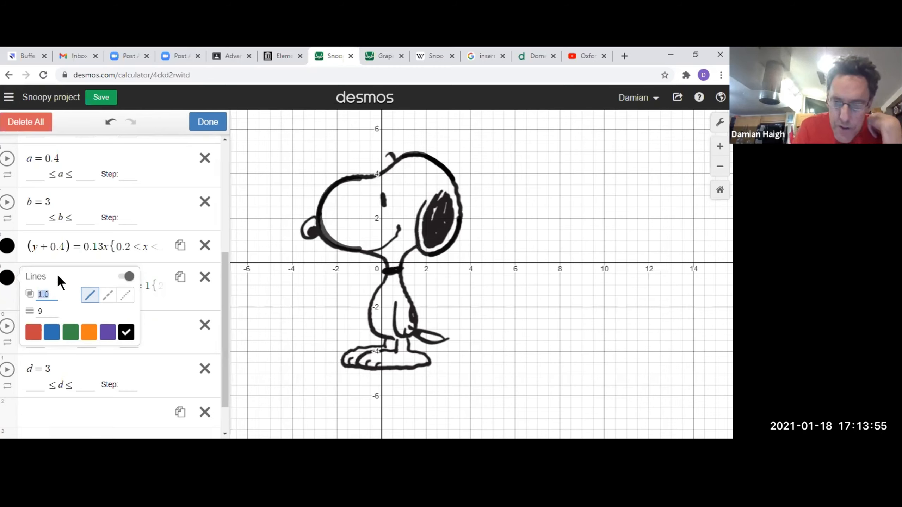
type("0.9")
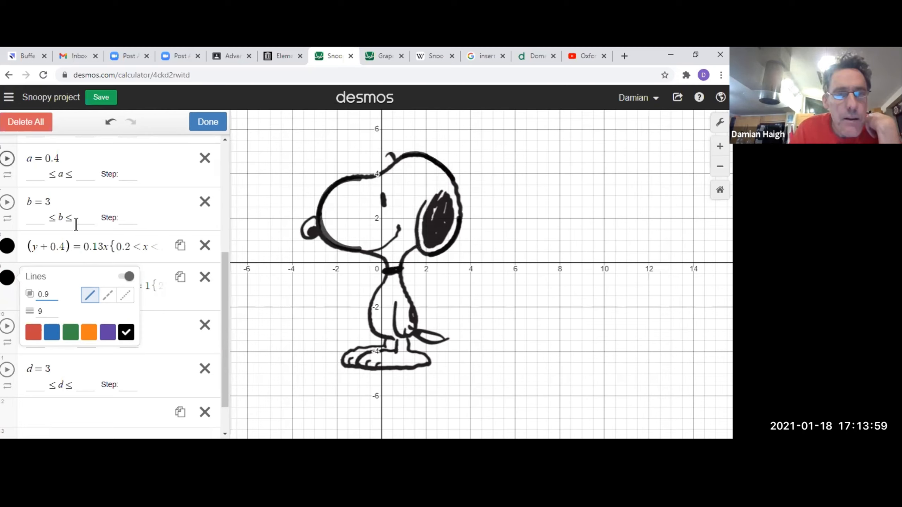
Finish editing the line styles, and hide and reshow the Snoopy picture to view the traced curves alone.
scroll(6, 157, "up", 5)
left_click(6, 156)
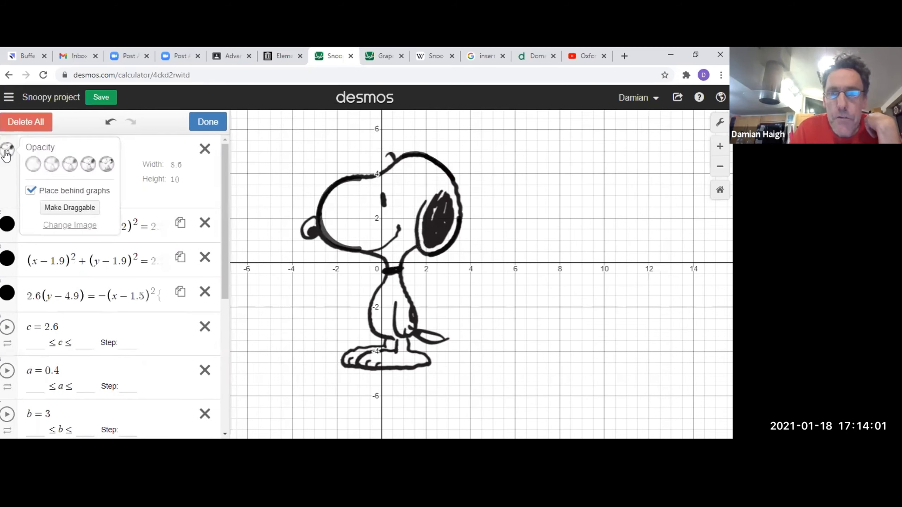
left_click(6, 155)
left_click(6, 149)
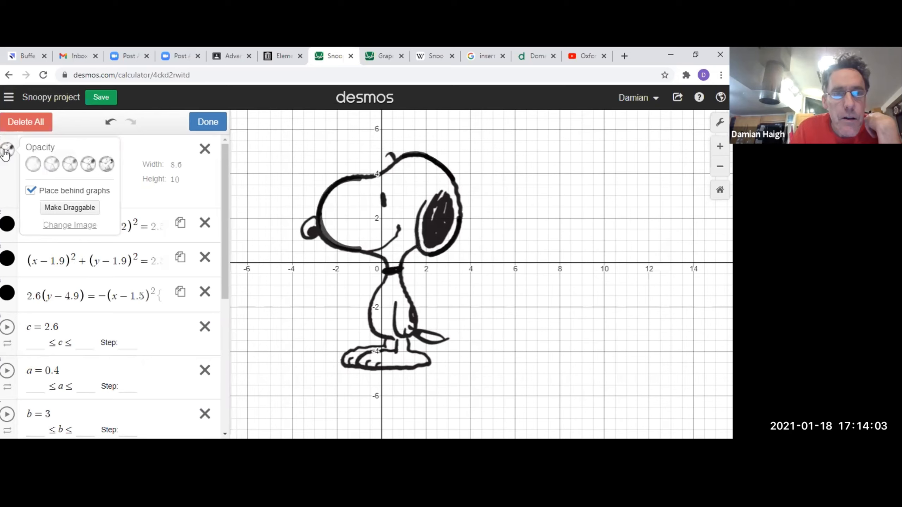
left_click(5, 154)
left_click(208, 124)
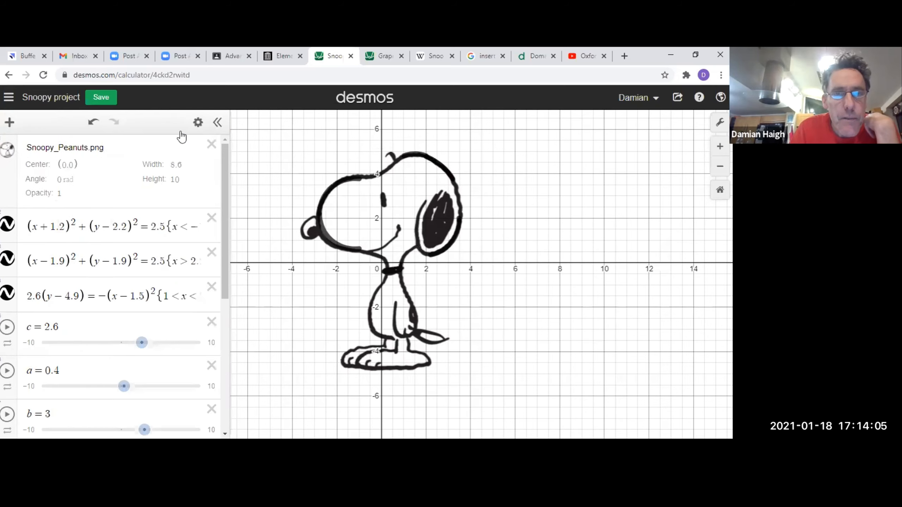
left_click(8, 153)
left_click(8, 153)
left_click(8, 153)
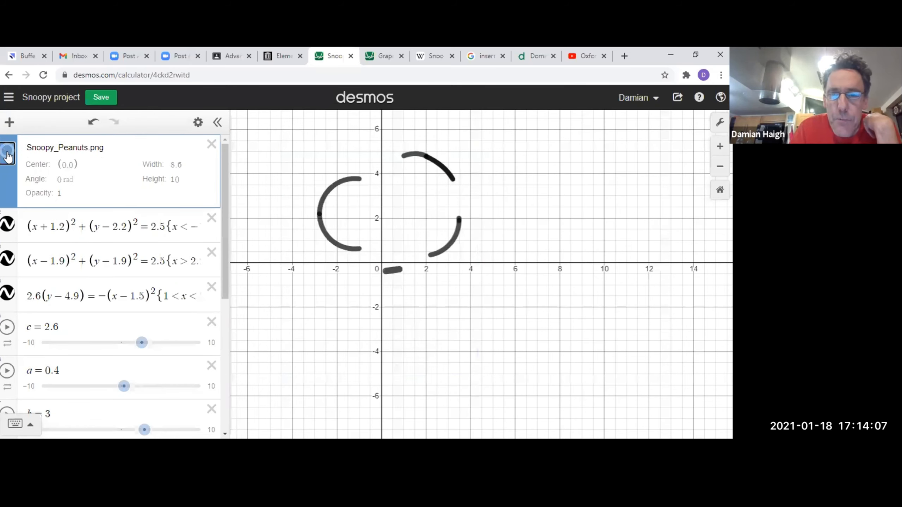
left_click(8, 154)
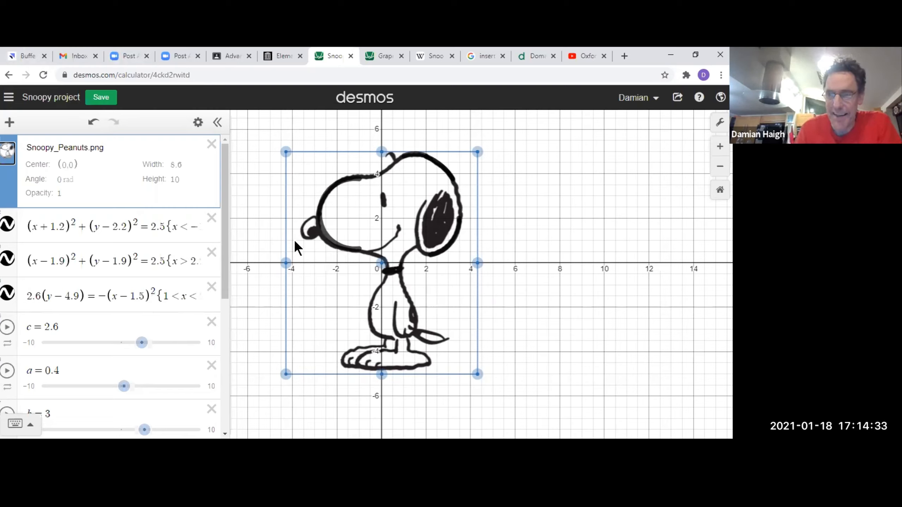
Copy the whole restricted ellipse equation into the empty expression below the d slider.
scroll(175, 273, "down", 1)
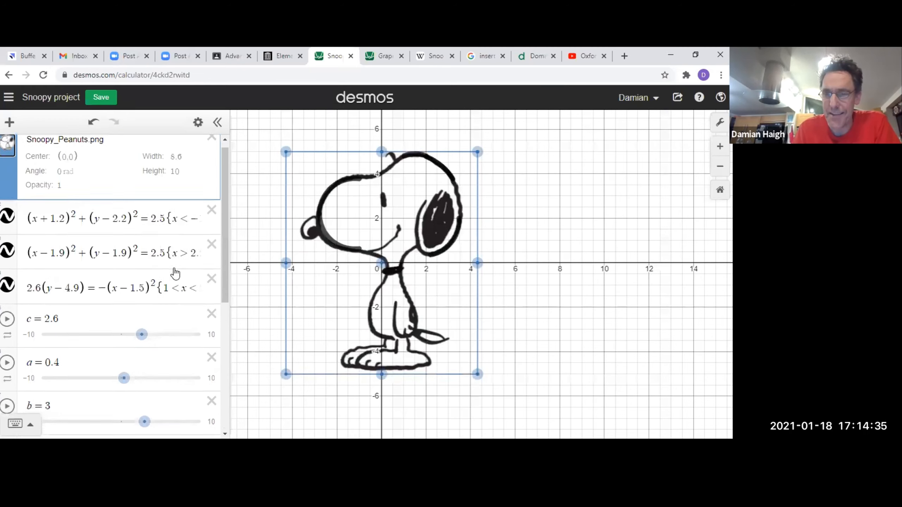
scroll(174, 272, "down", 6)
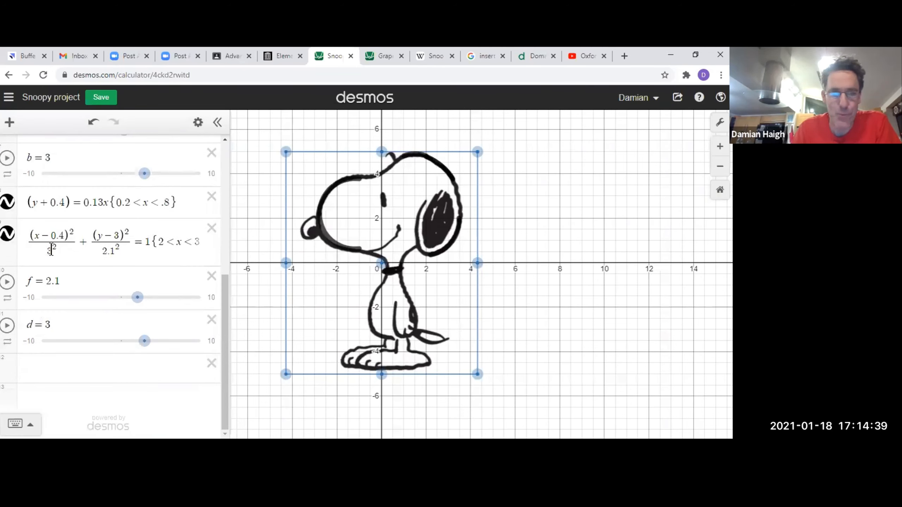
left_click(27, 236)
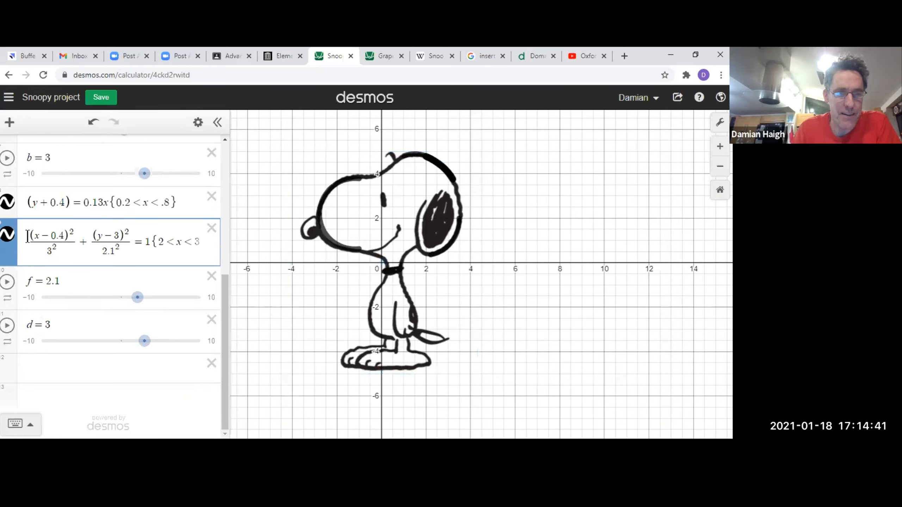
left_click_drag(28, 236, 216, 261)
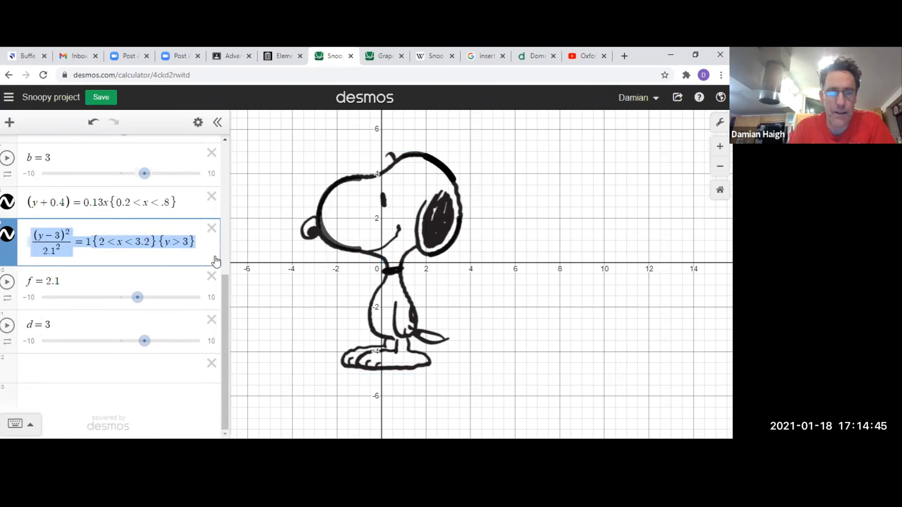
left_click(131, 370)
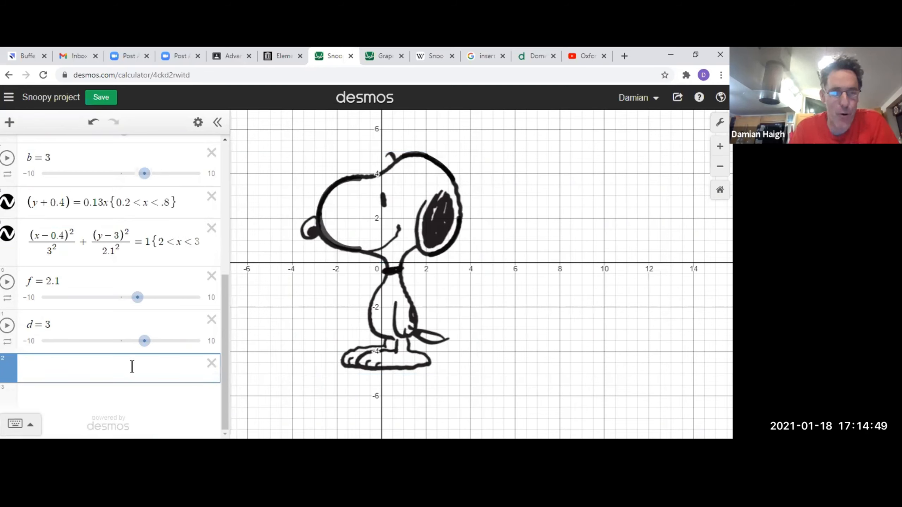
type("(y-3)^2/2.1^2=1{2<x<3.2}{y>3}")
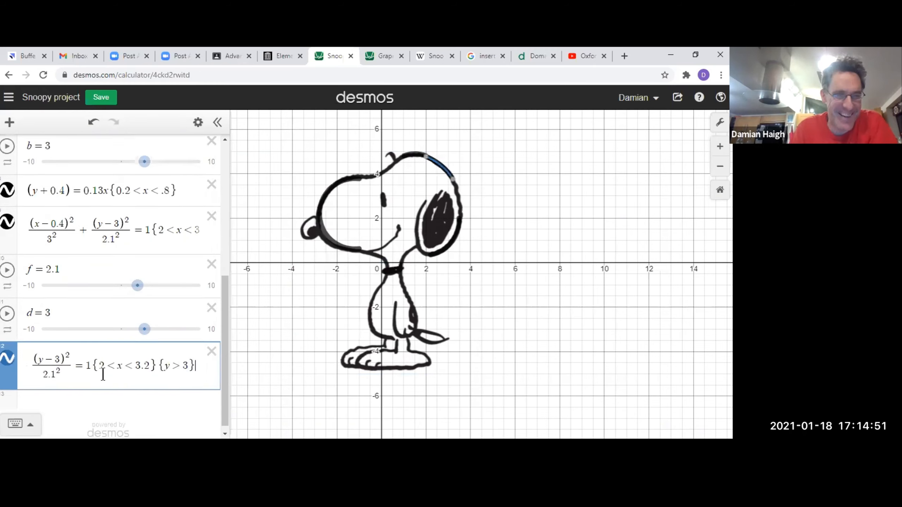
Delete both restrictions, {2 < x < 3.2} and {y > 3}, from the copied ellipse equation.
double_click(56, 360)
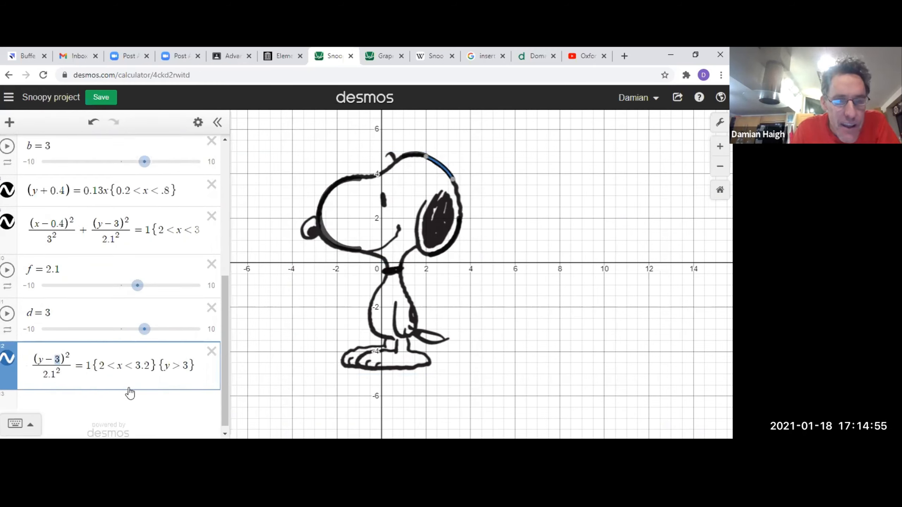
left_click(123, 370)
left_click_drag(92, 367, 253, 391)
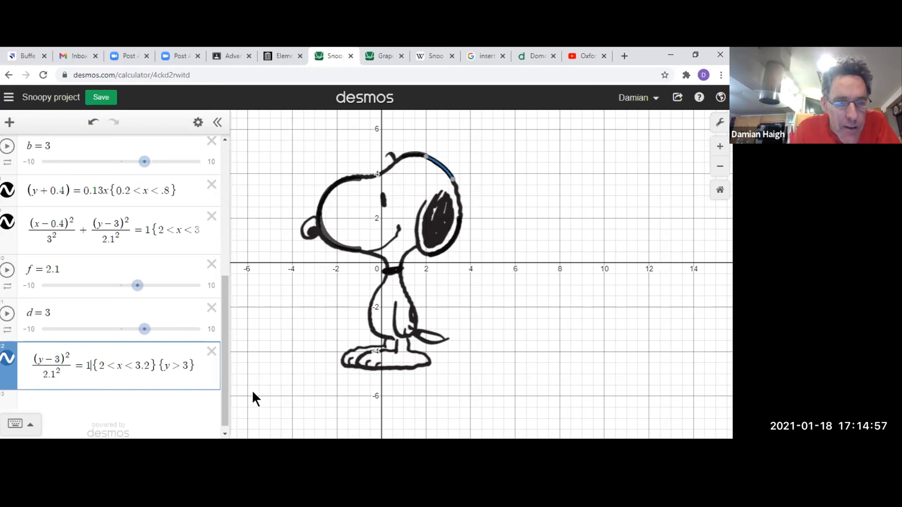
key("BackSpace")
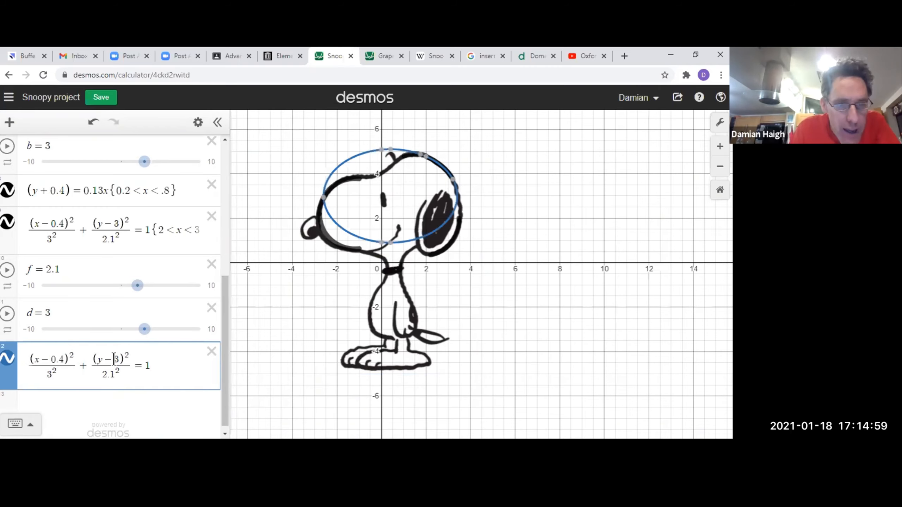
Replace the copied ellipse's centre coordinates with a and b, and its denominator values with d and f, keeping the squares.
type("b")
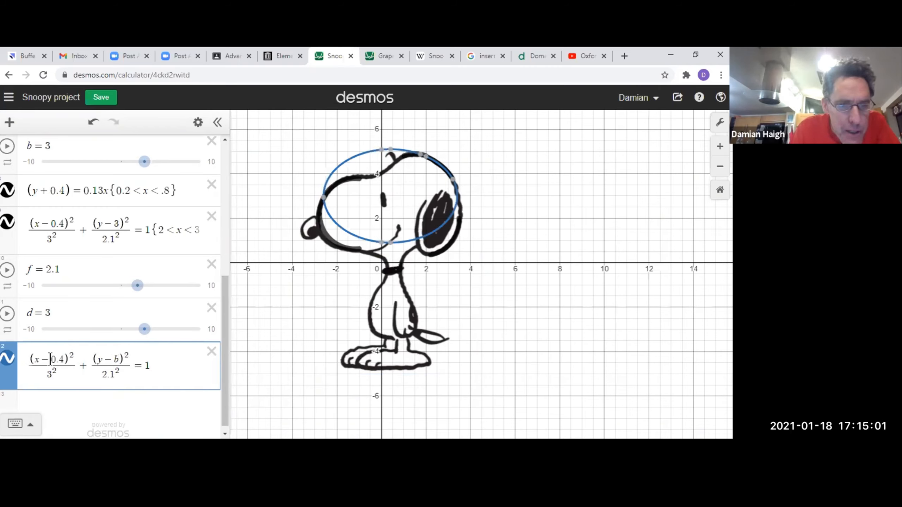
left_click_drag(50, 360, 105, 376)
type("a")
type("d")
type("f")
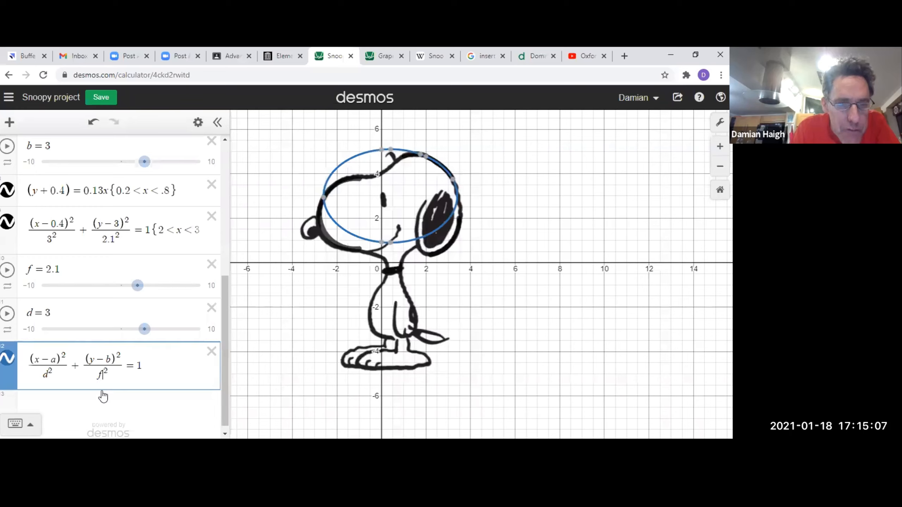
left_click(88, 405)
left_click(76, 329)
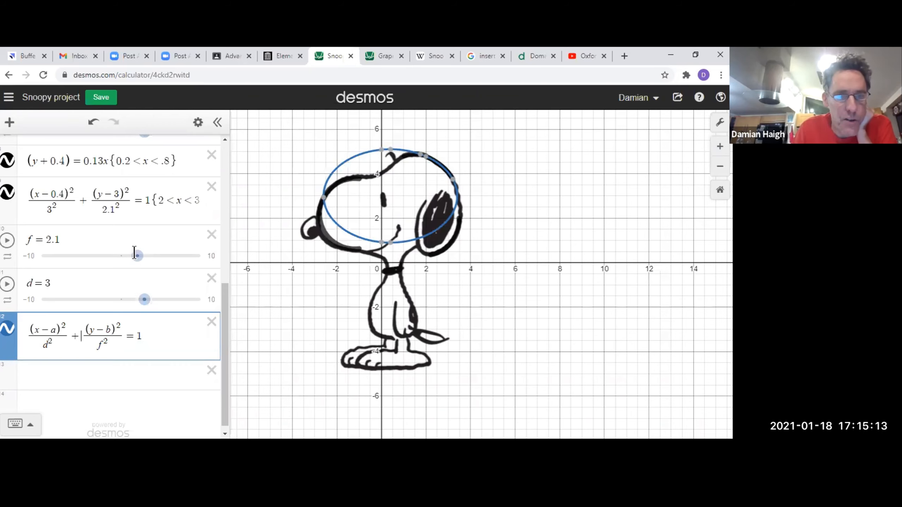
Set slider c to 4.4 and slider b to -1.4, moving the copied ellipse down over Snoopy's body.
scroll(135, 253, "up", 3)
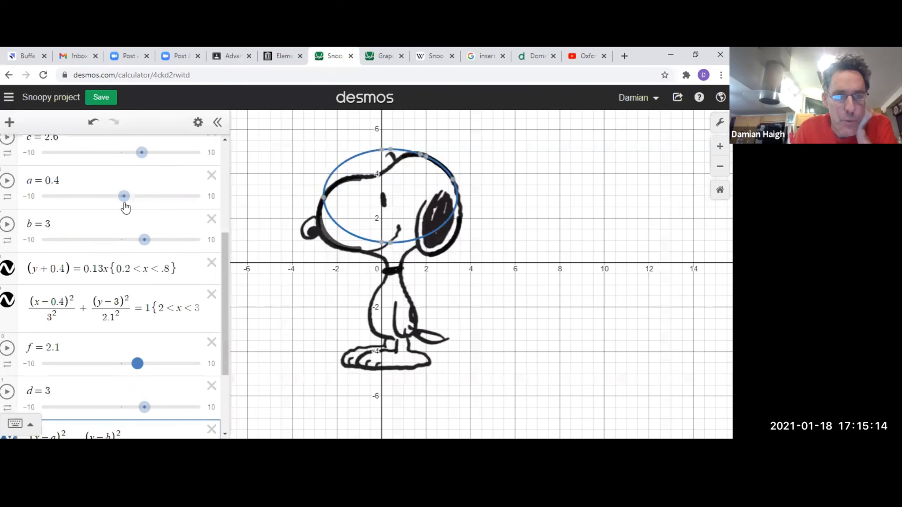
left_click(162, 158)
left_click_drag(161, 244, 115, 245)
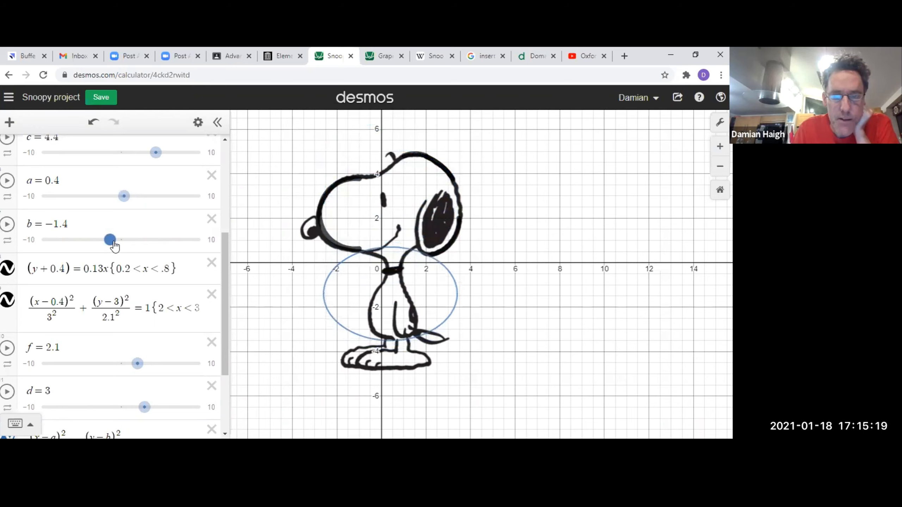
Select the plus sign between the two fractions in the copied ellipse equation.
scroll(220, 298, "down", 2)
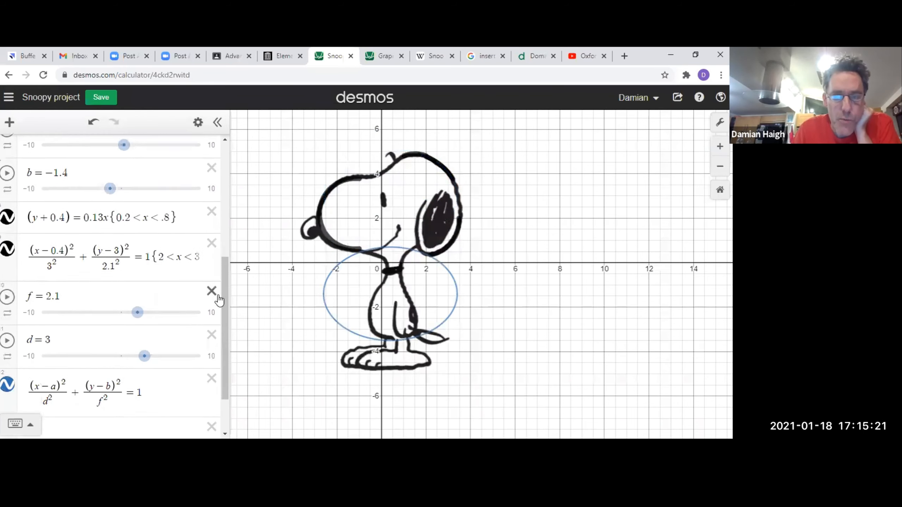
scroll(220, 297, "down", 2)
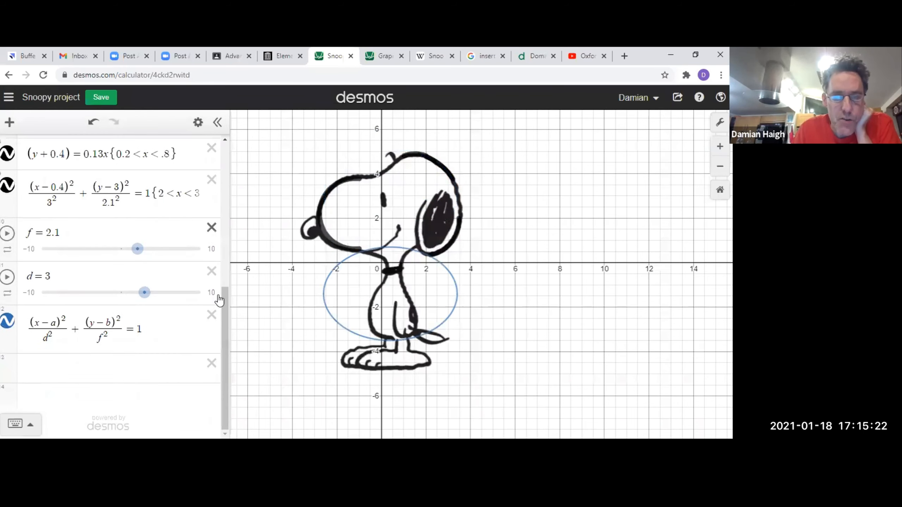
double_click(74, 330)
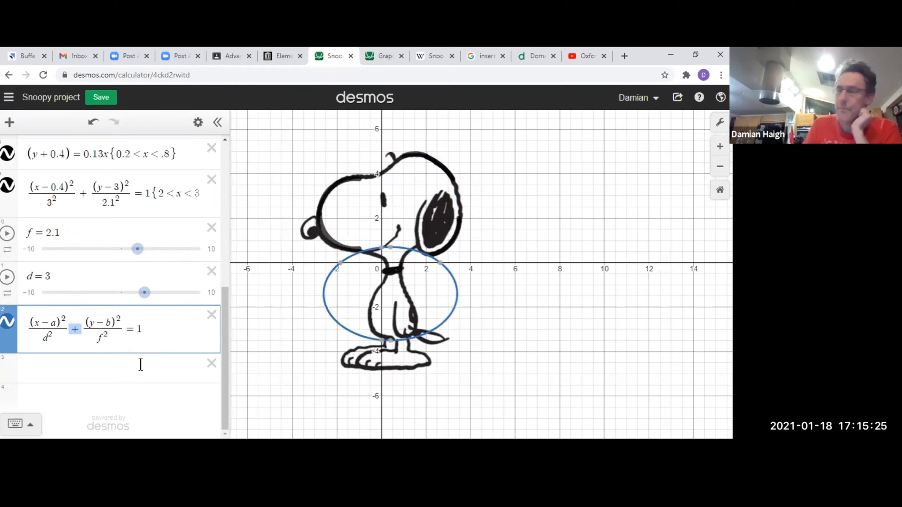
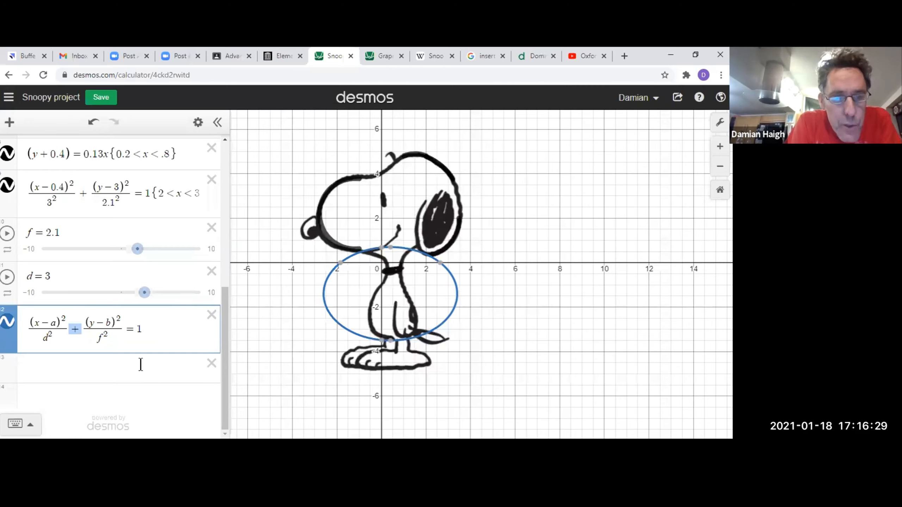
Replace the plus sign between the copied ellipse equation's fractions with a minus sign, turning it into a hyperbola.
type("-")
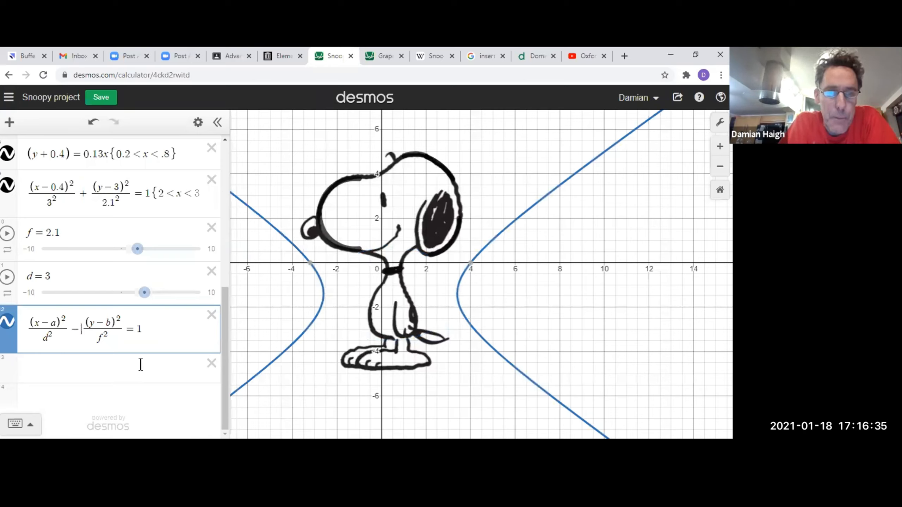
left_click(140, 365)
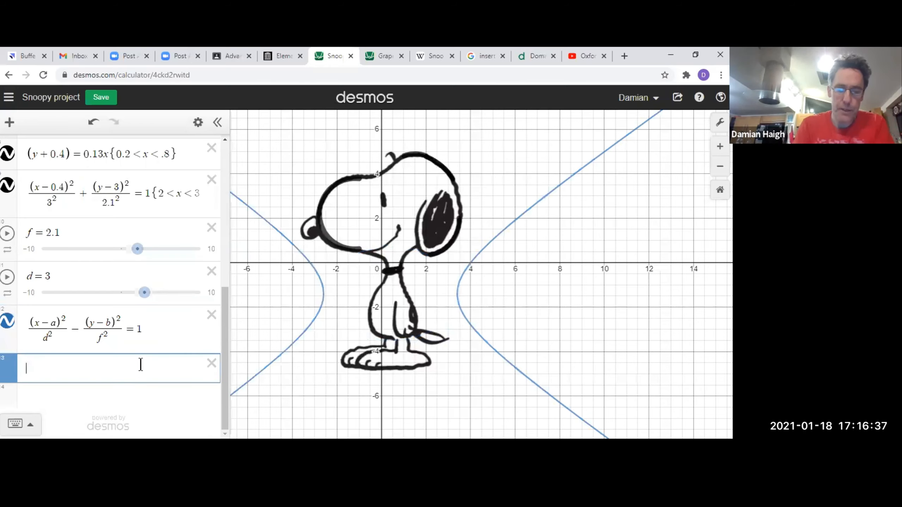
type("hyperbola")
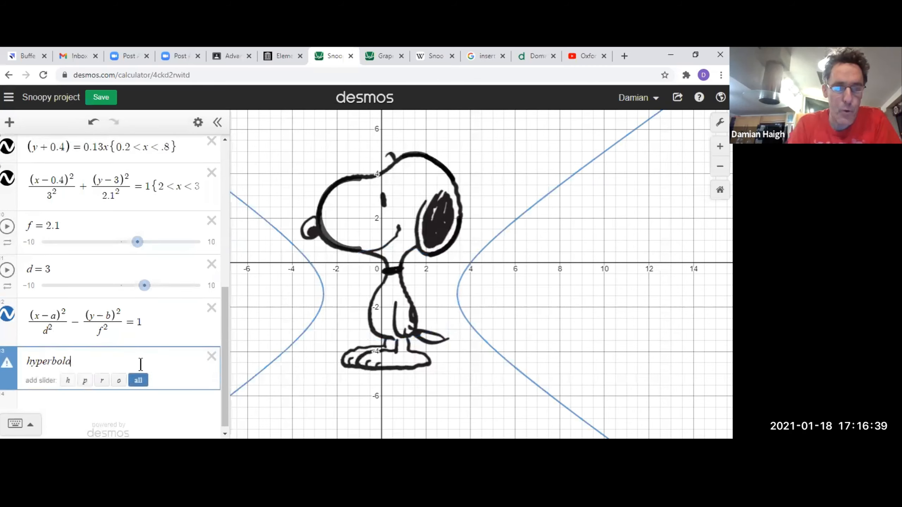
key("BackSpace")
key("BackSpace")
key("BackSpace")
key("BackSpace")
key("BackSpace")
key("BackSpace")
key("BackSpace")
key("BackSpace")
key("BackSpace")
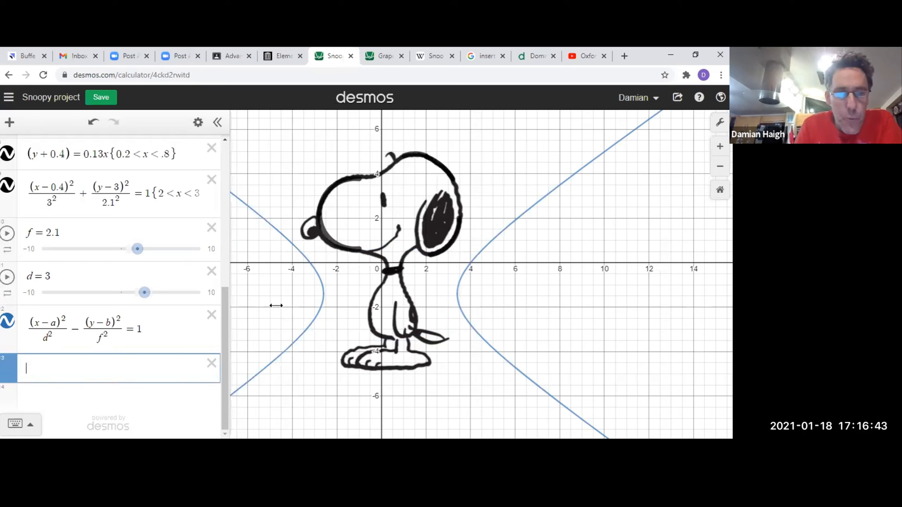
Set slider d to 2, slider f to 1.6 and slider b to -0.7 to reshape and shift the hyperbola.
left_click_drag(144, 292, 138, 296)
left_click_drag(137, 249, 121, 238)
scroll(131, 262, "up", 2)
scroll(132, 255, "up", 2)
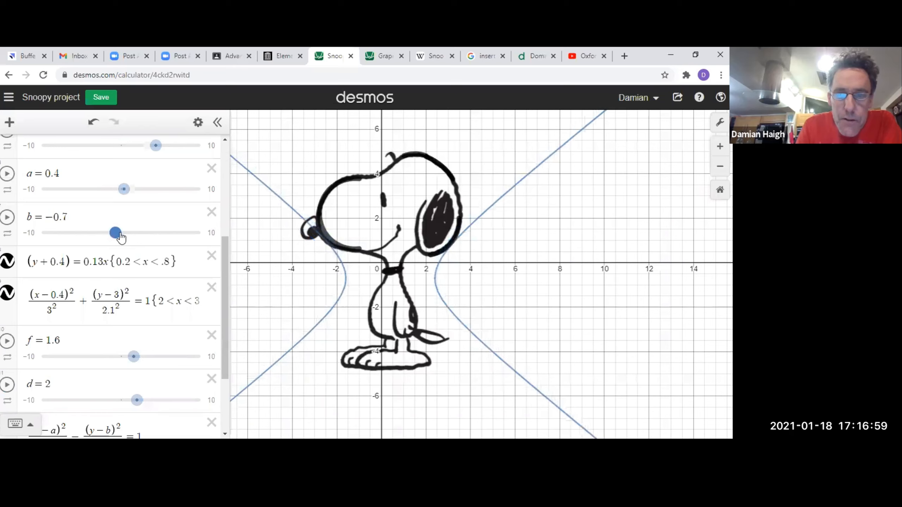
Set sliders d to 2.5, f to 2.2 and b to -0.3, and lower a, fitting the hyperbola's right branch to Snoopy's back.
scroll(150, 336, "down", 1)
scroll(150, 336, "down", 1)
left_click_drag(141, 350, 149, 351)
left_click_drag(115, 186, 120, 179)
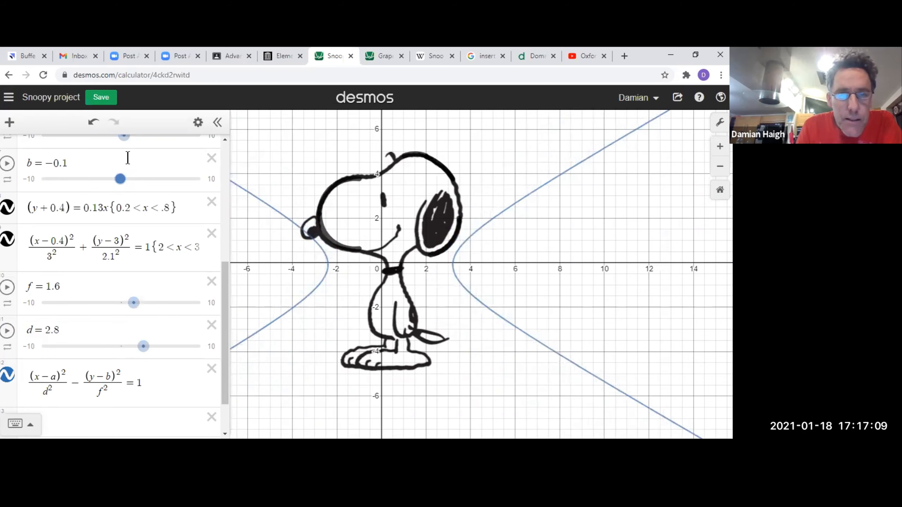
left_click_drag(125, 144, 110, 151)
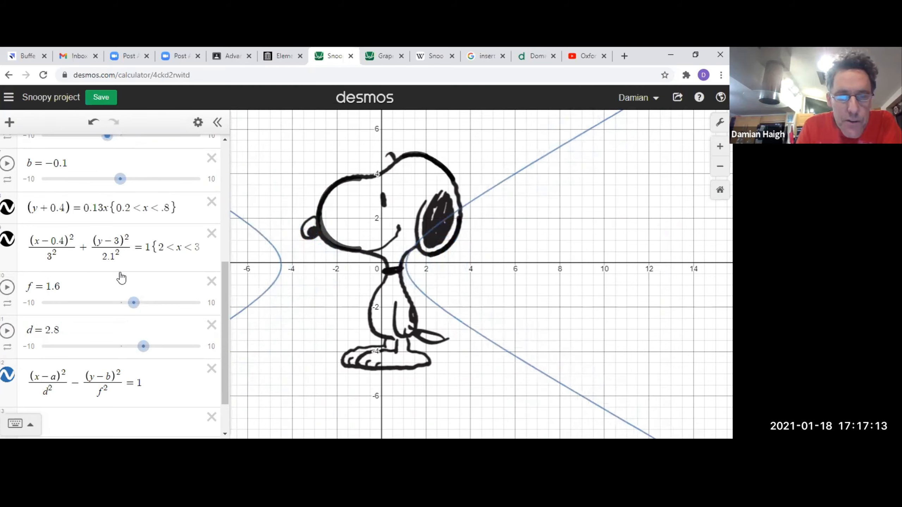
left_click_drag(143, 347, 141, 349)
left_click_drag(134, 306, 140, 309)
left_click_drag(120, 180, 121, 191)
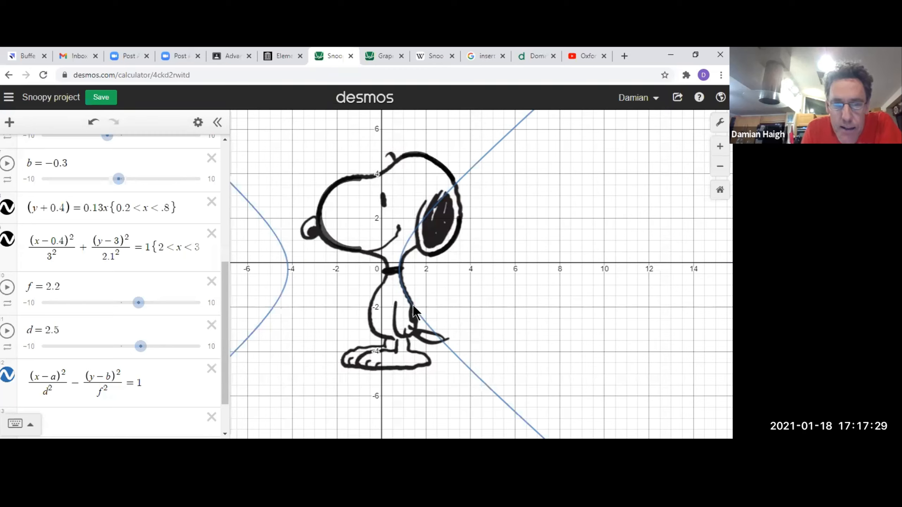
Add the restriction {-2 < x < 0} to the end of the hyperbola equation.
left_click(161, 391)
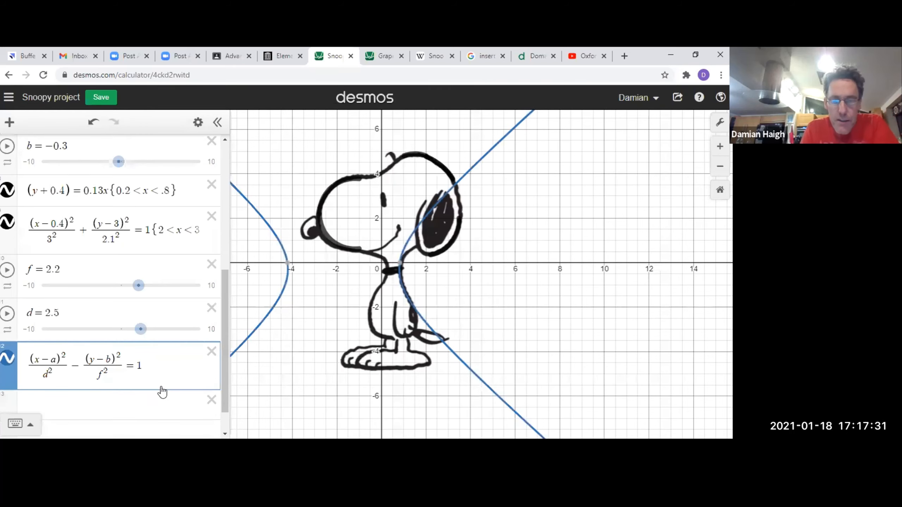
type("{")
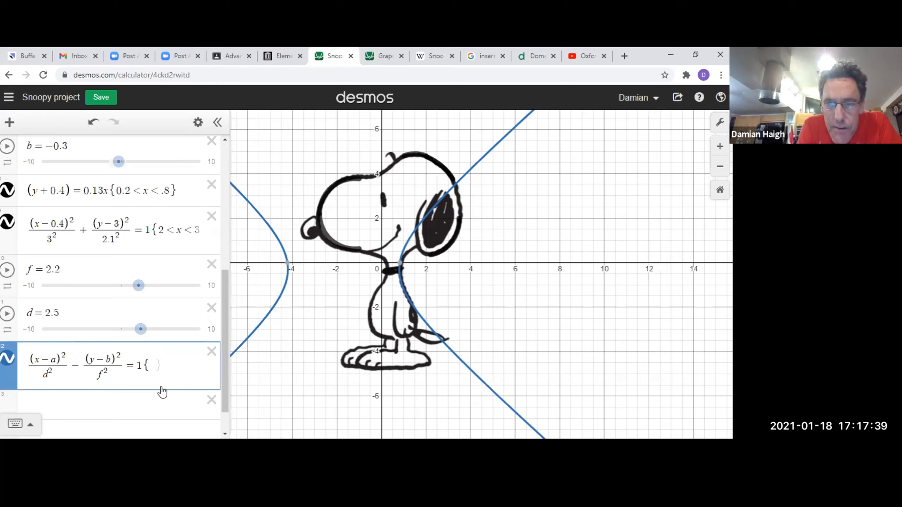
type("-2<x")
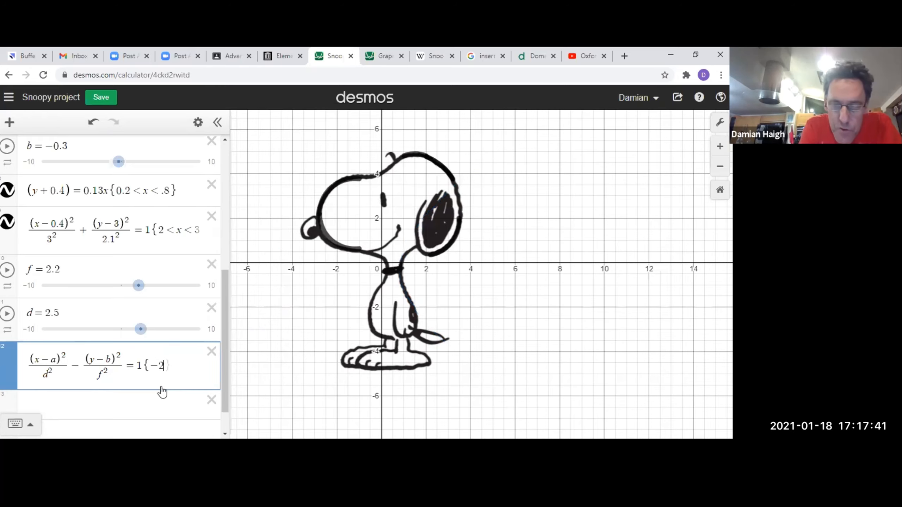
type("<0")
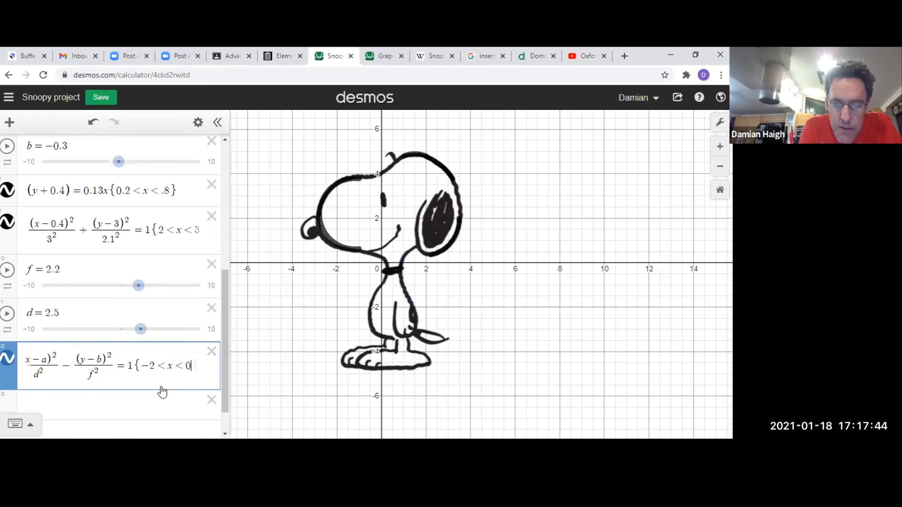
key("Right")
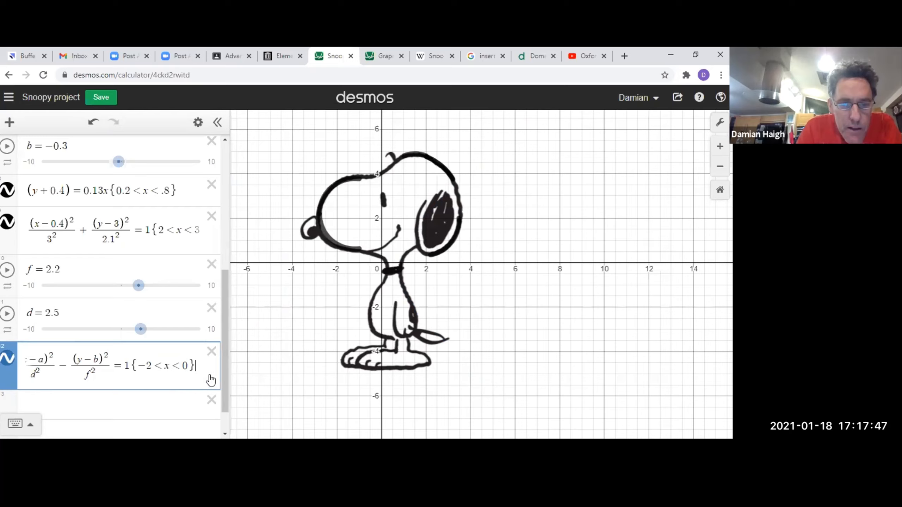
Change the hyperbola's restriction variable from x to y and add a second restriction, {x > 0}.
left_click(168, 370)
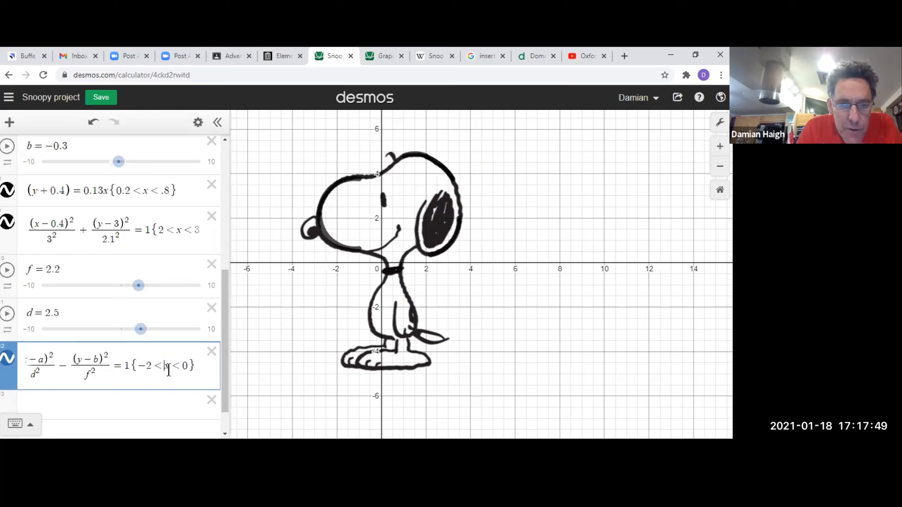
key("BackSpace")
type("y")
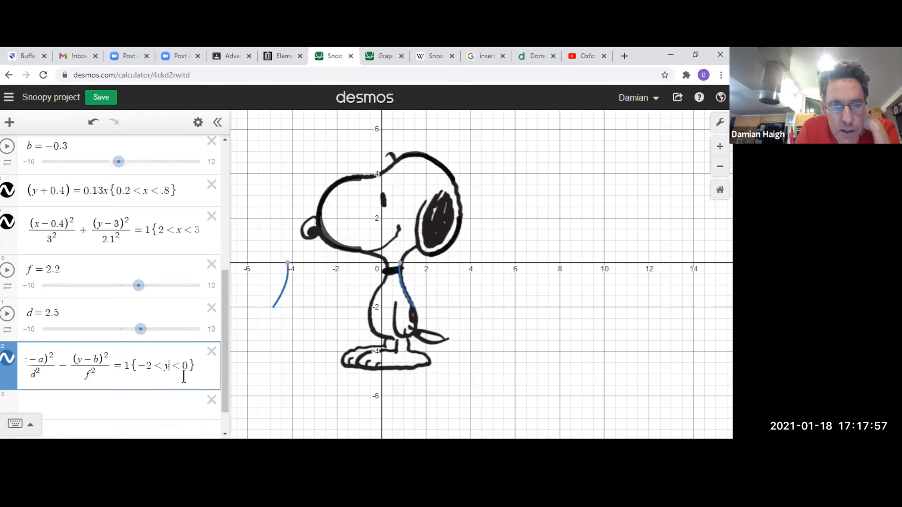
left_click(203, 376)
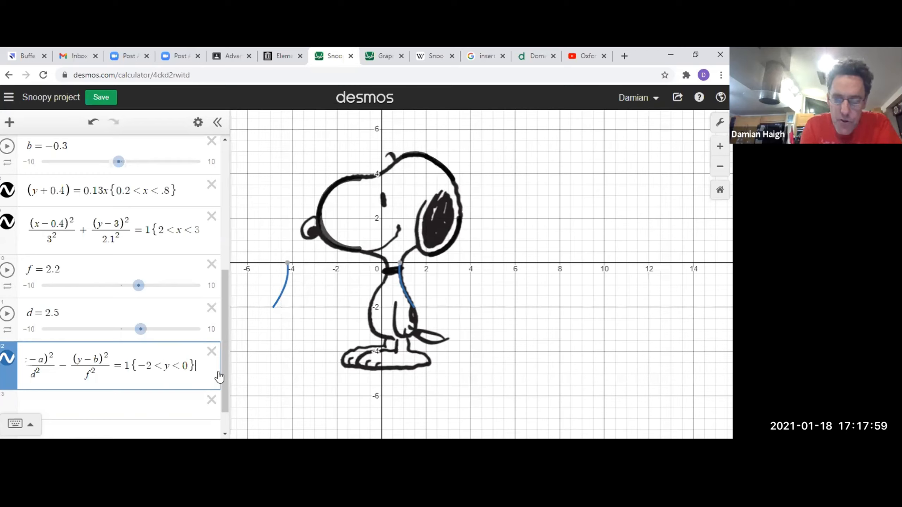
type("{")
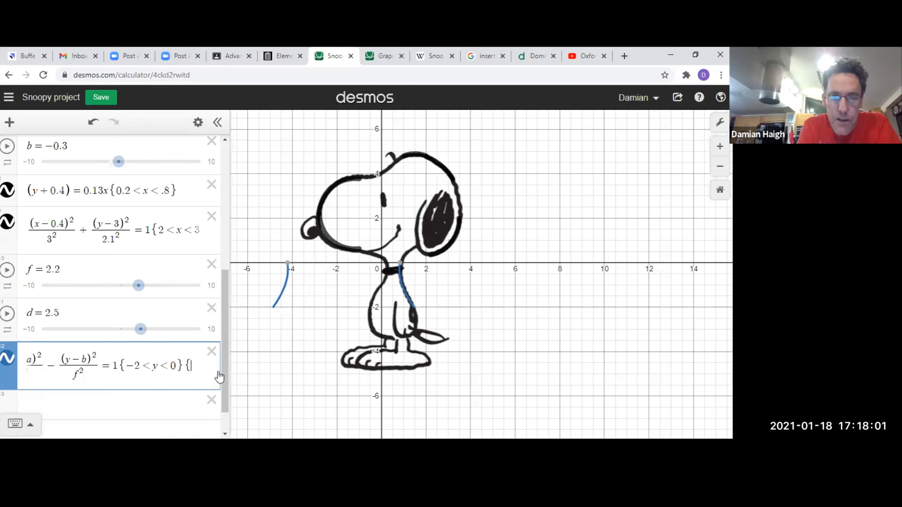
type("x>0\\}")
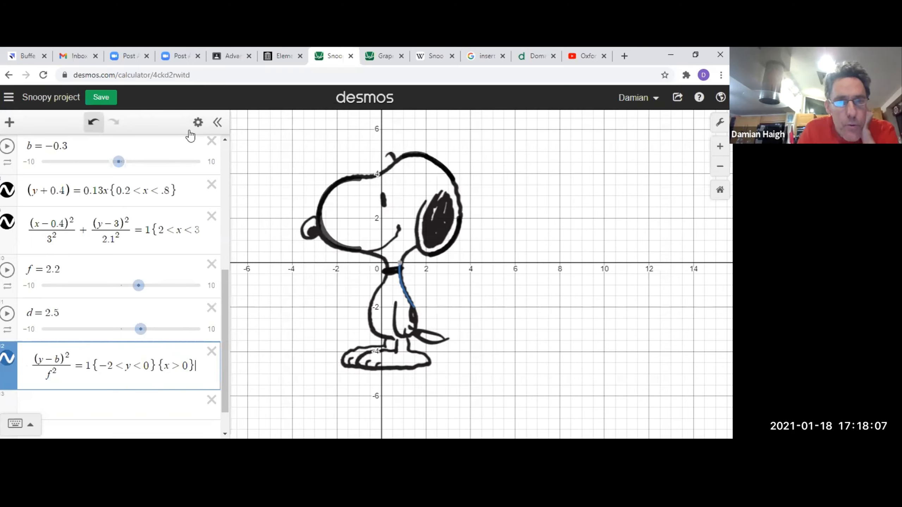
Style the restricted hyperbola as a black line with opacity 1 and thickness 7.
left_click(198, 123)
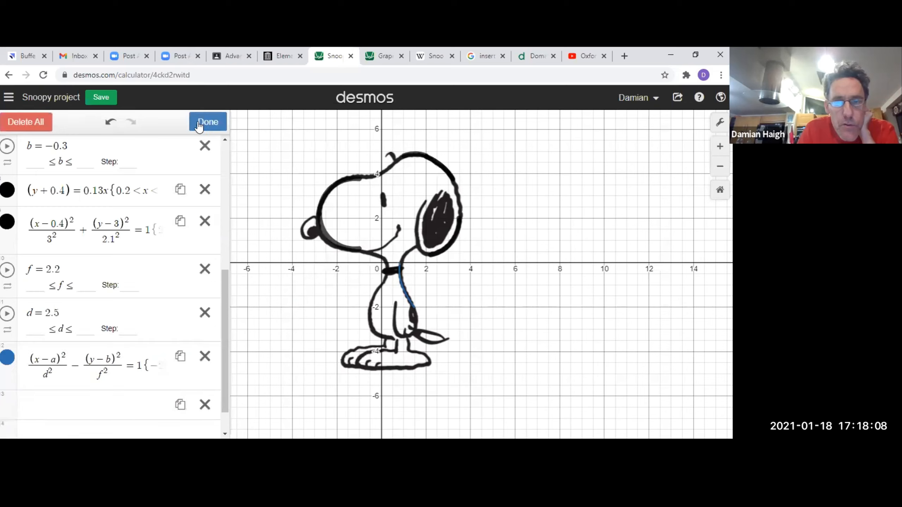
left_click(7, 357)
left_click(126, 412)
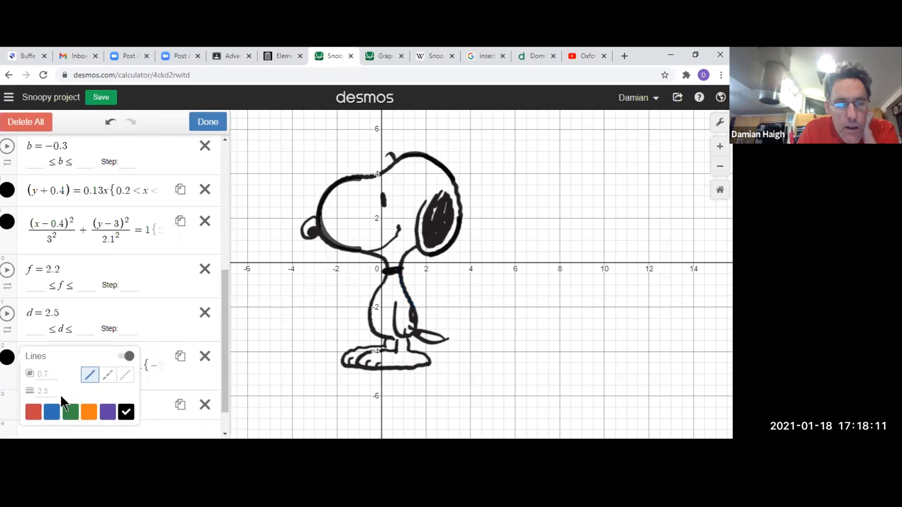
left_click(48, 374)
type("1")
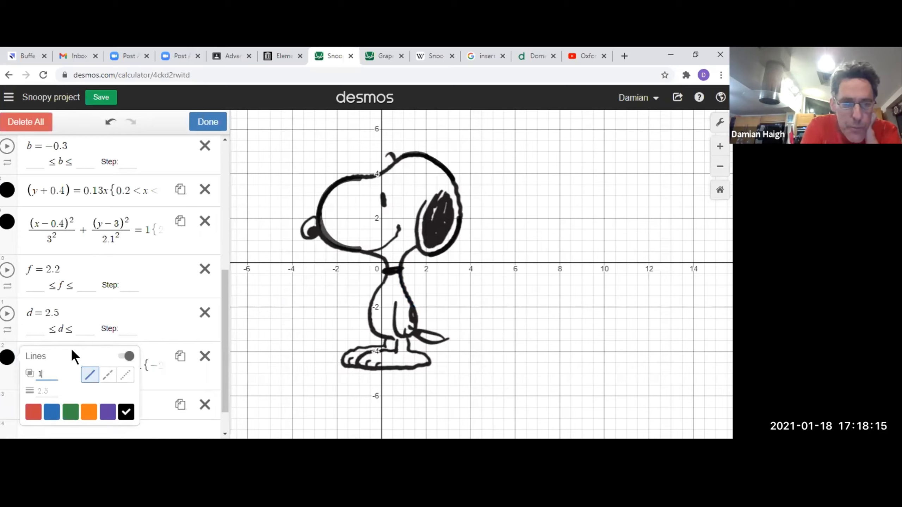
left_click(51, 389)
type("9")
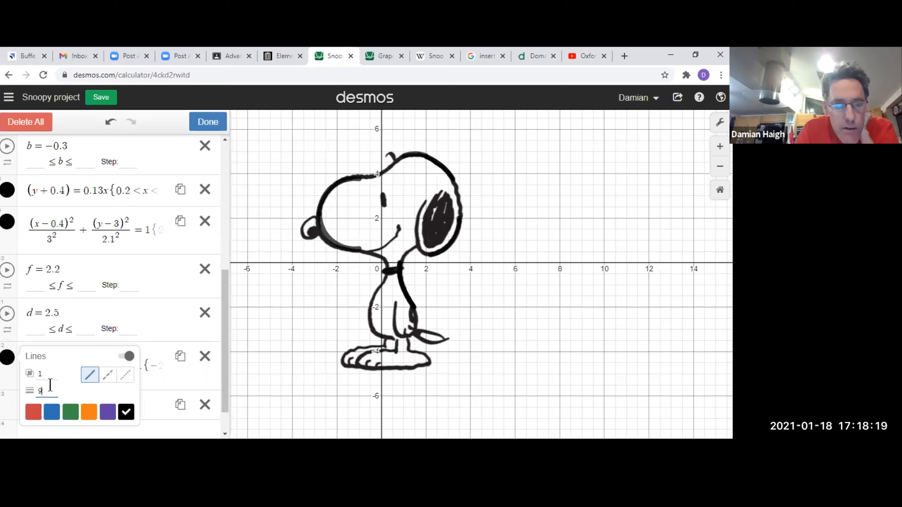
key("BackSpace")
type("7")
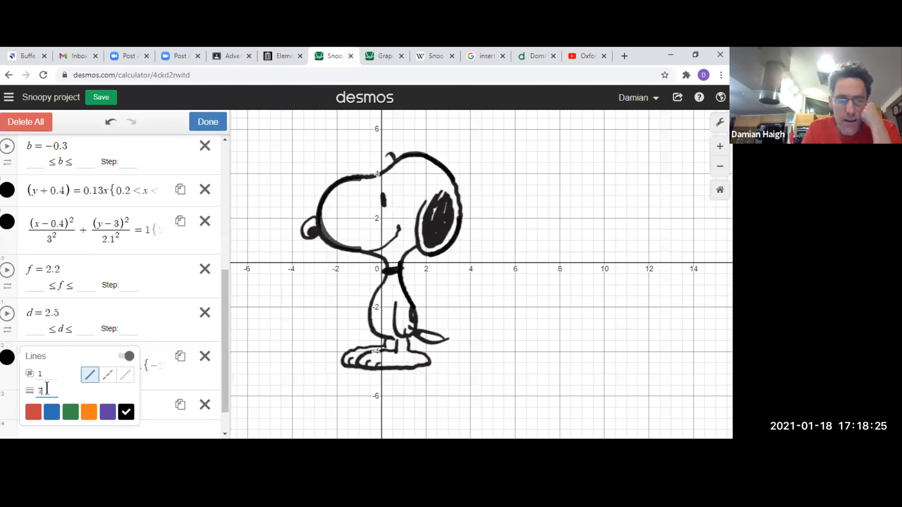
left_click(261, 353)
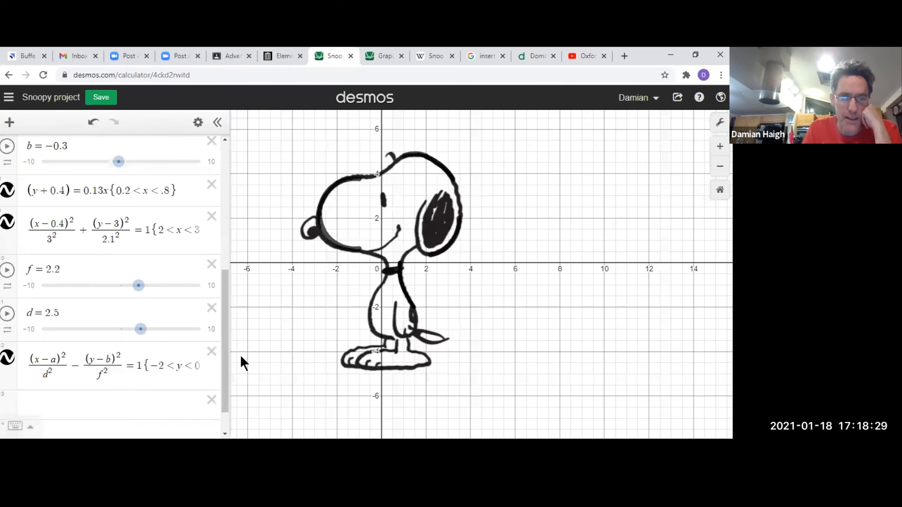
Copy the hyperbola equation without its restrictions into the empty expression line below.
double_click(74, 365)
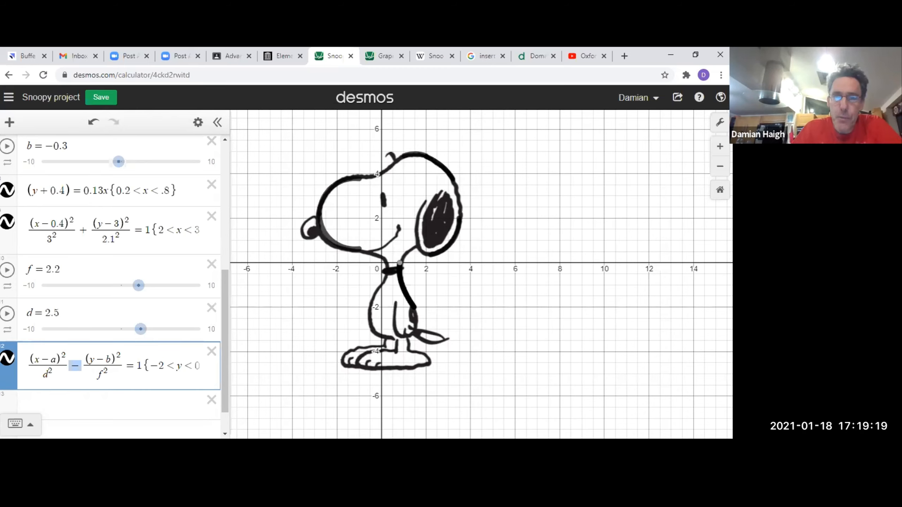
left_click(78, 384)
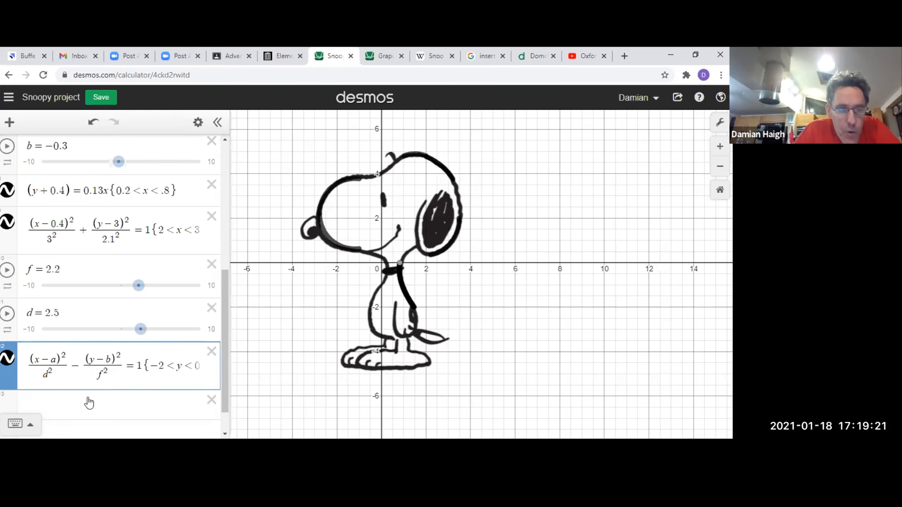
left_click_drag(142, 368, 36, 350)
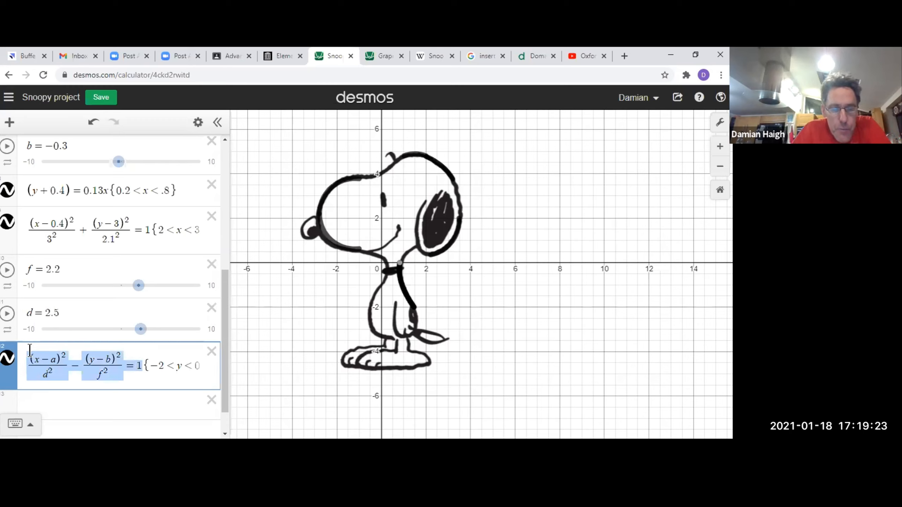
key("ctrl+c")
left_click(61, 412)
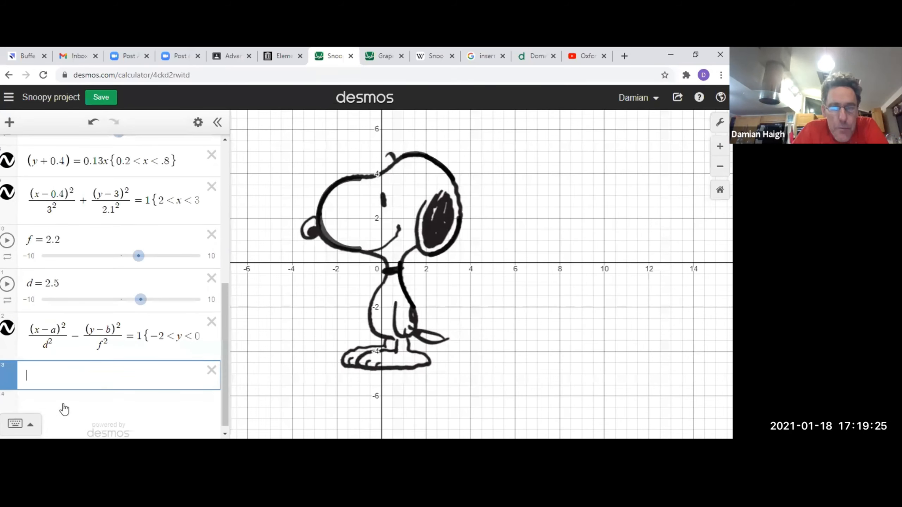
key("ctrl+v")
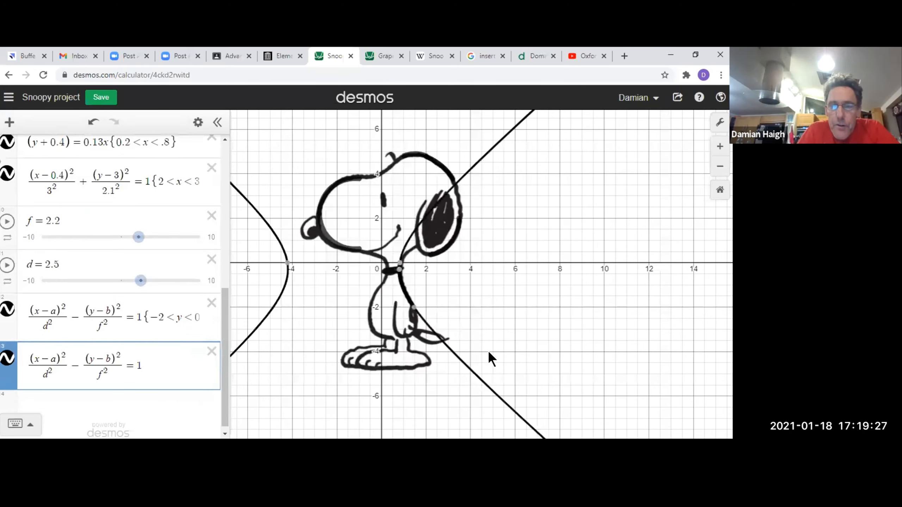
left_click_drag(307, 350, 349, 312)
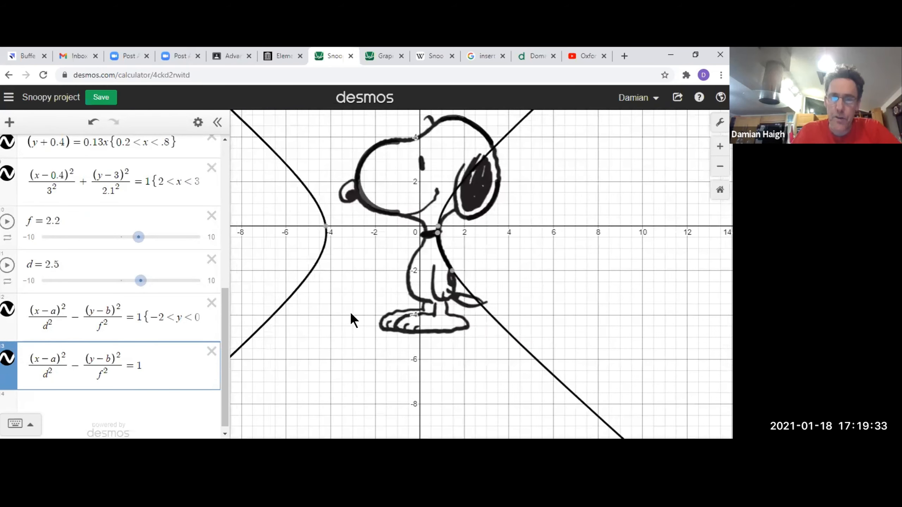
In a new browser tab, search Google for "conic section" and open the Underground Mathematics page behind the circle, ellipse, parabola and hyperbola diagram.
left_click(624, 52)
type("con")
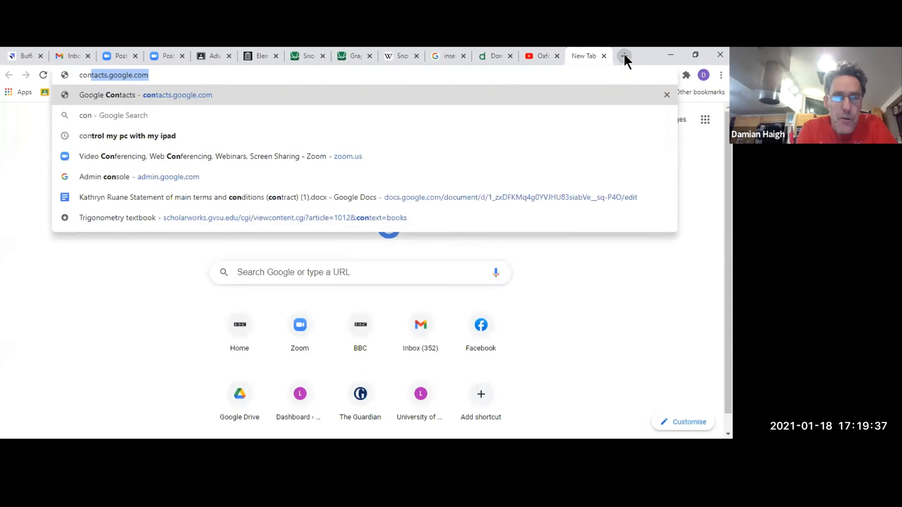
type("ic section")
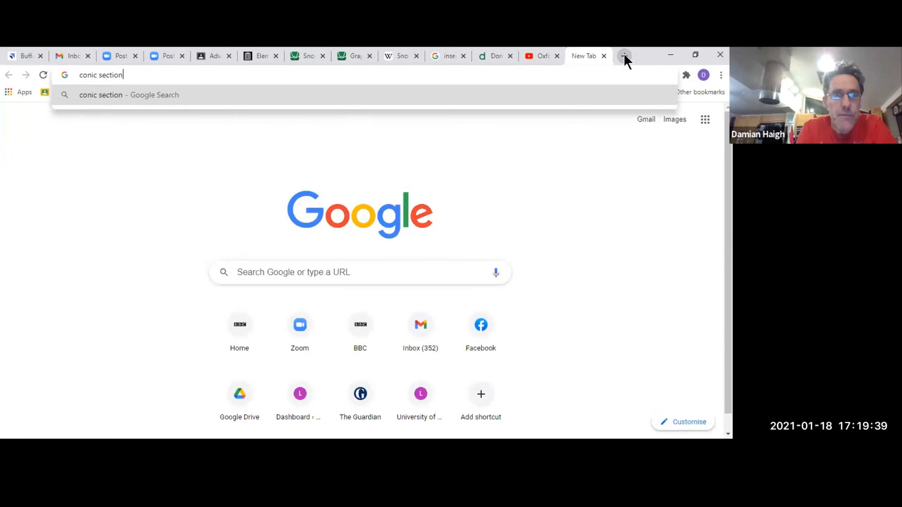
key("Return")
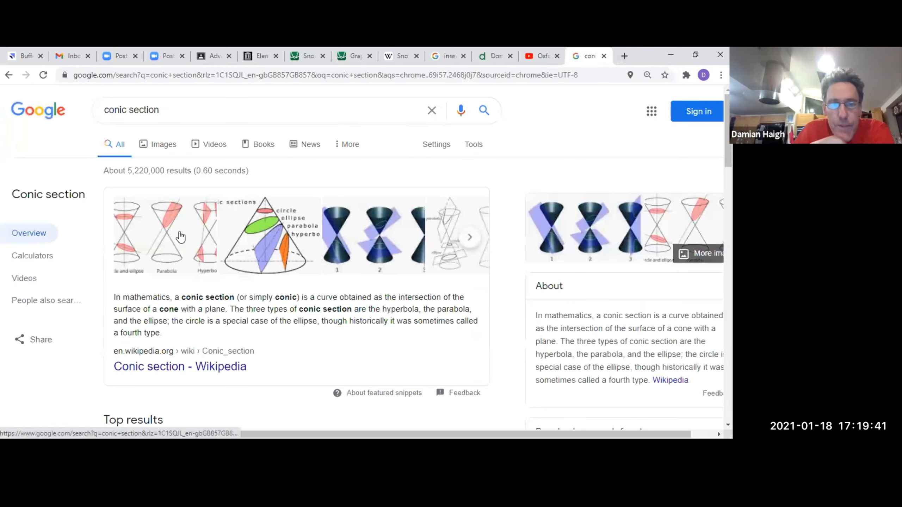
left_click(174, 248)
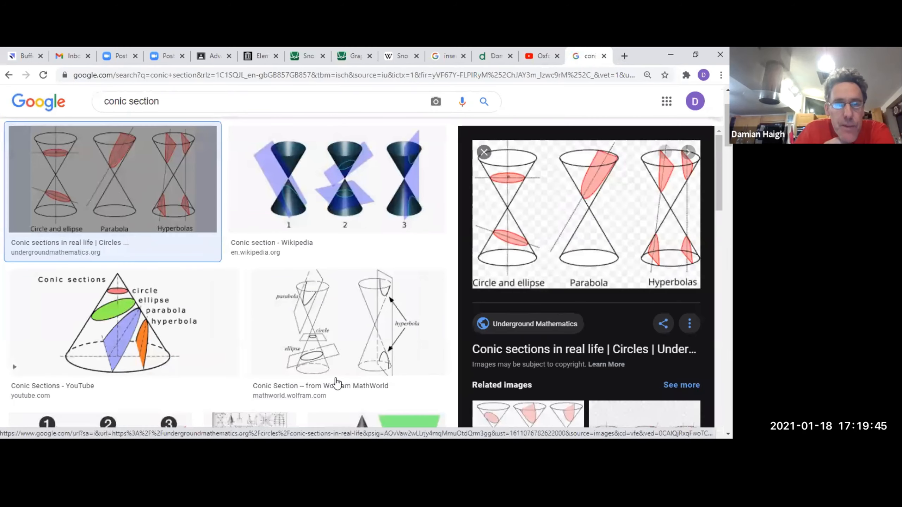
left_click(526, 236)
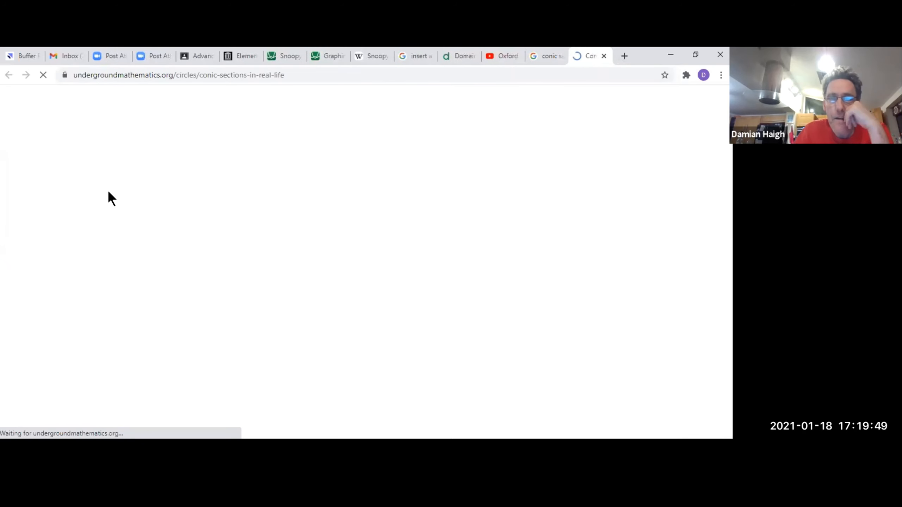
Examine the double-cone diagrams of the circle, ellipse, parabola and hyperbolas and the locus descriptions beneath them.
scroll(229, 223, "down", 2)
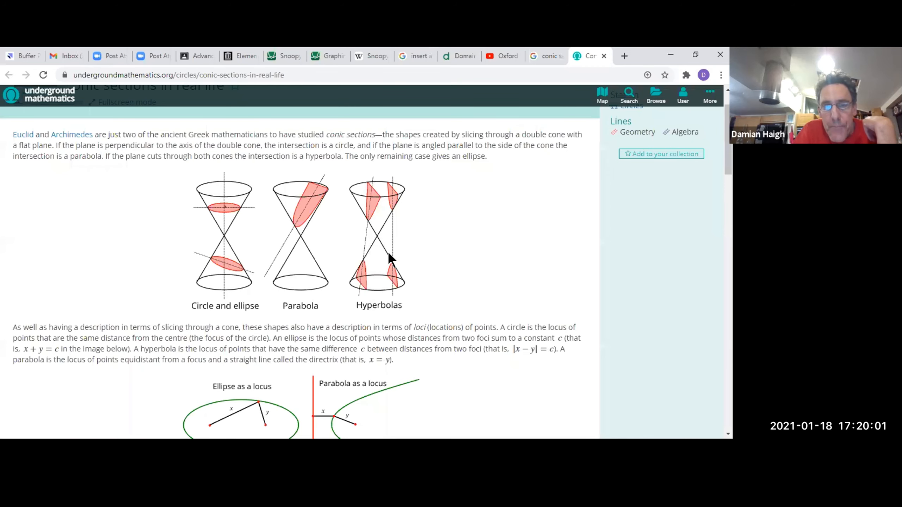
scroll(387, 251, "down", 2)
scroll(388, 251, "up", 2)
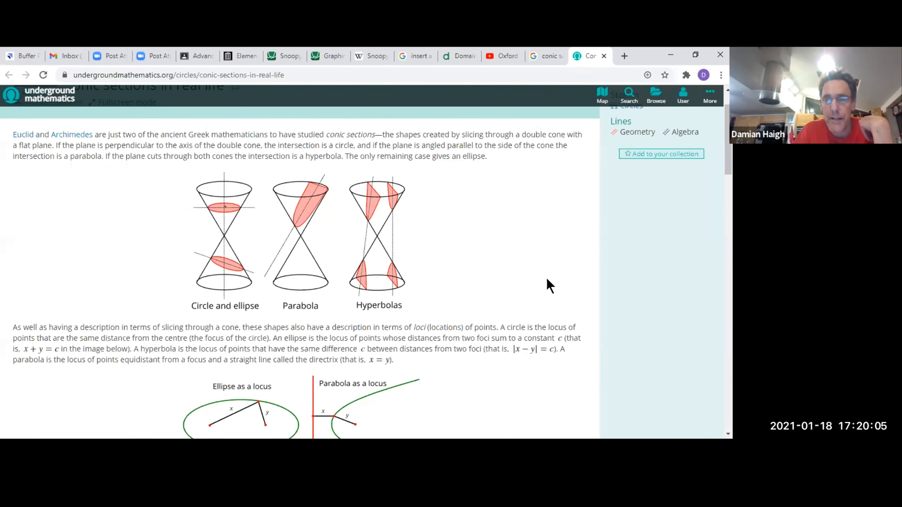
Switch back to the Snoopy project in Desmos and add the equation y = 1/x on a new expression line.
left_click(287, 57)
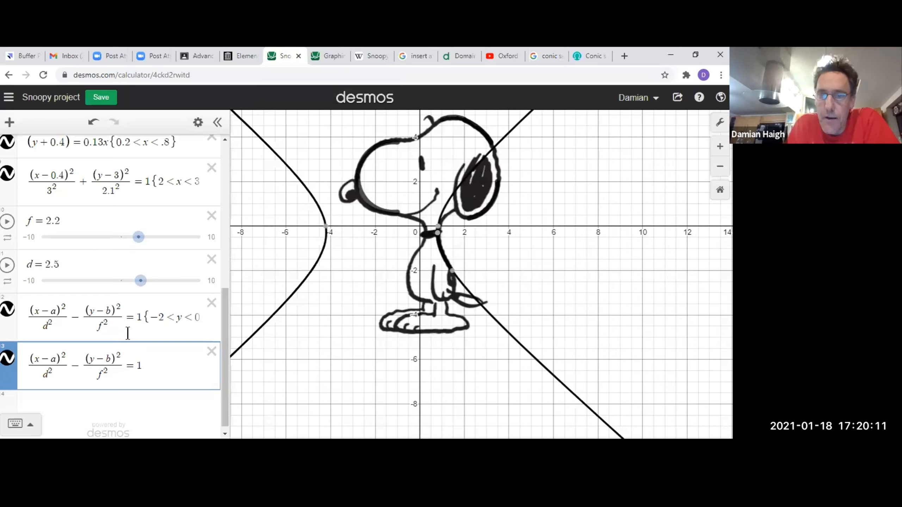
left_click(88, 408)
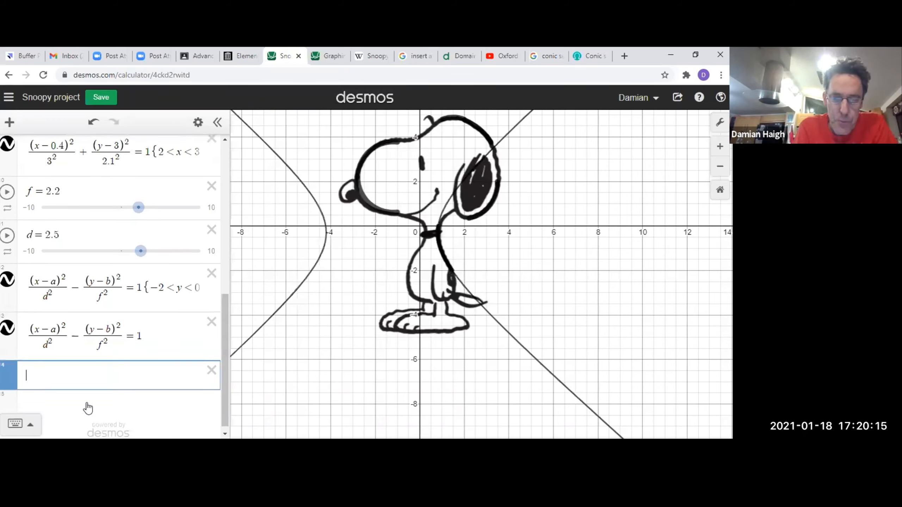
type("y")
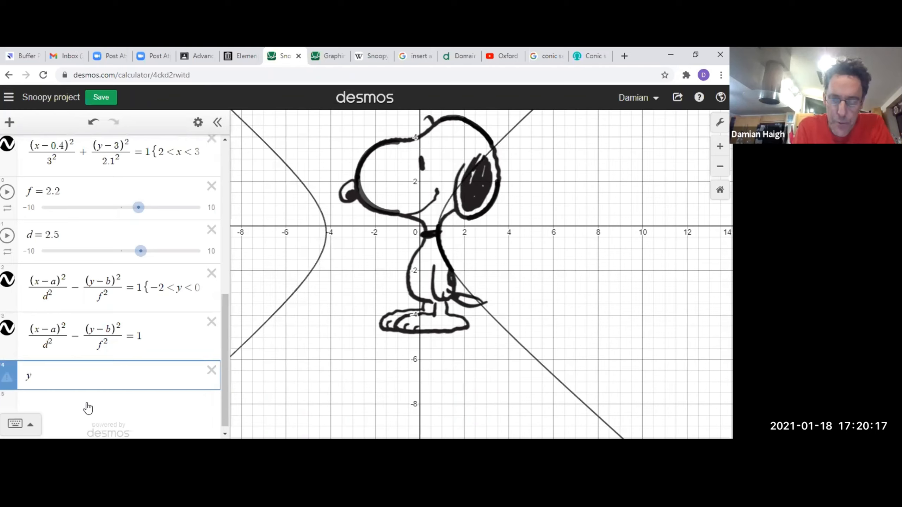
type("=1/x")
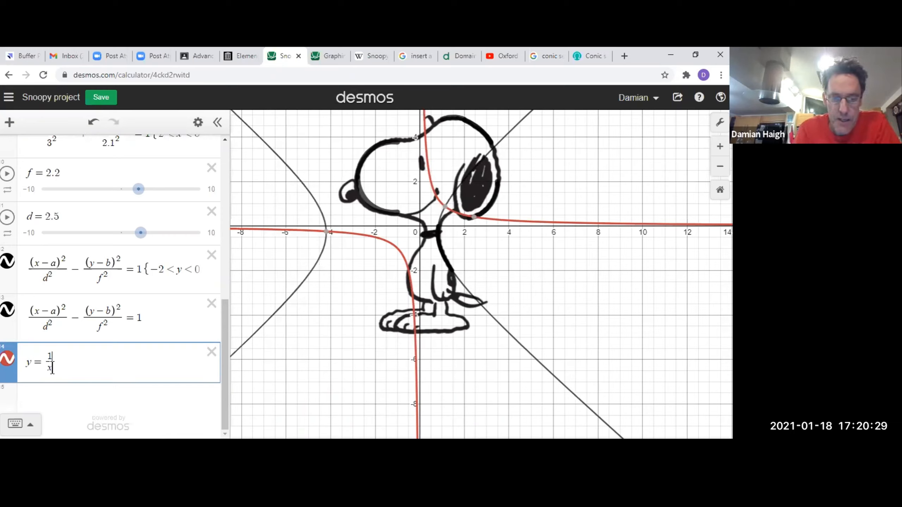
Replace the numerator of y = 1/x with g, add a slider for g and set it to -3.2.
key("BackSpace")
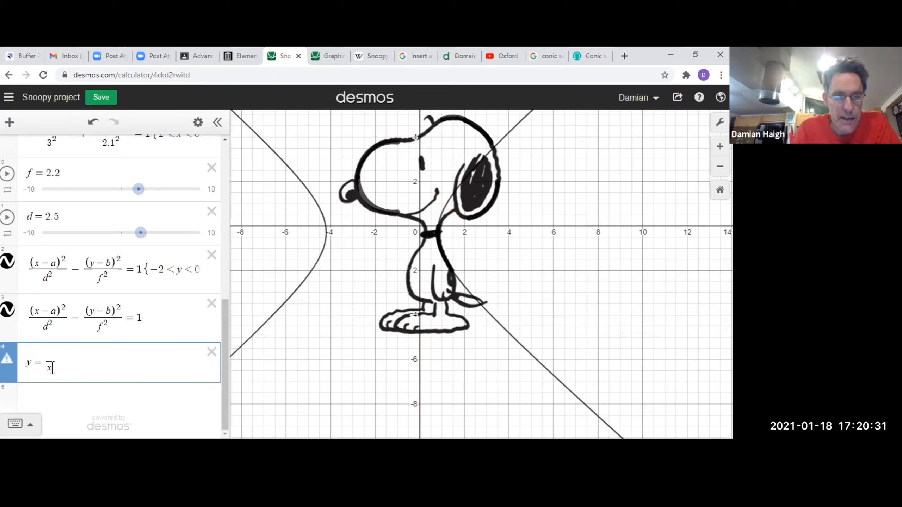
type("g")
left_click(67, 387)
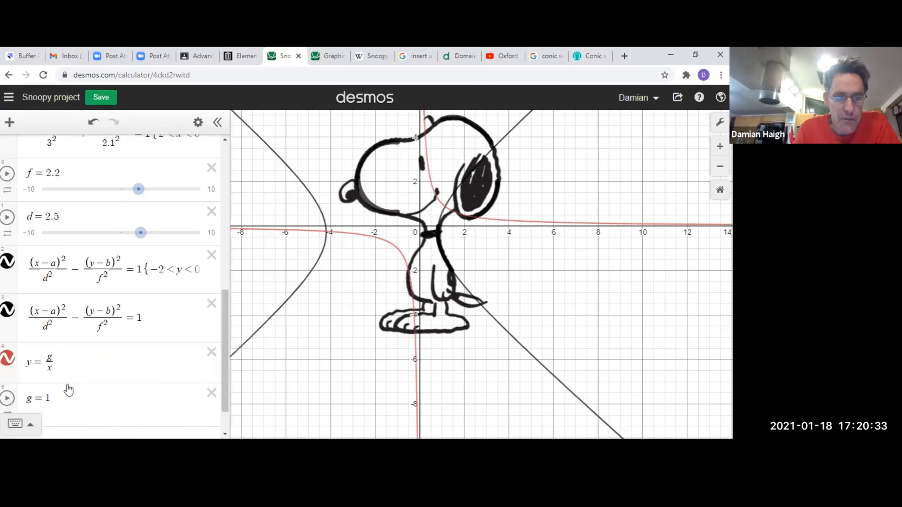
left_click_drag(141, 420, 95, 413)
Change the left side of the reciprocal equation from y to (y - a).
scroll(71, 390, "down", 1)
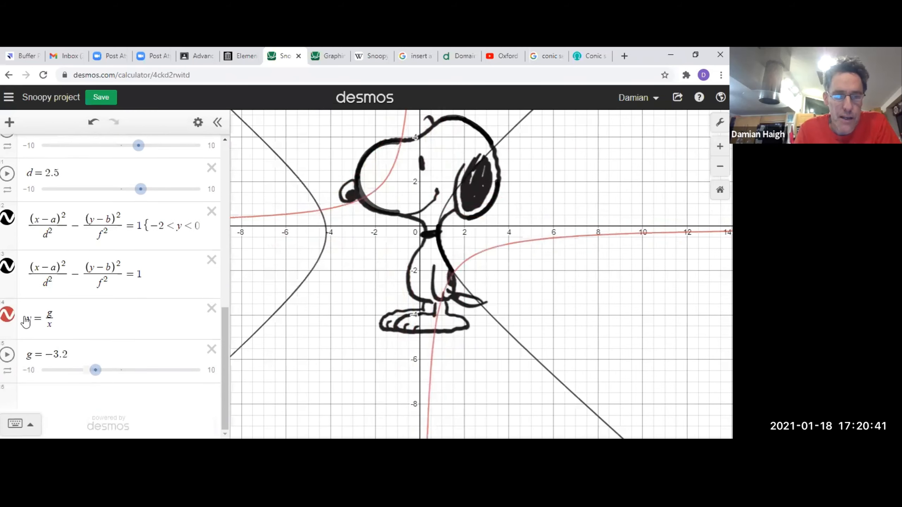
left_click(28, 323)
type("(")
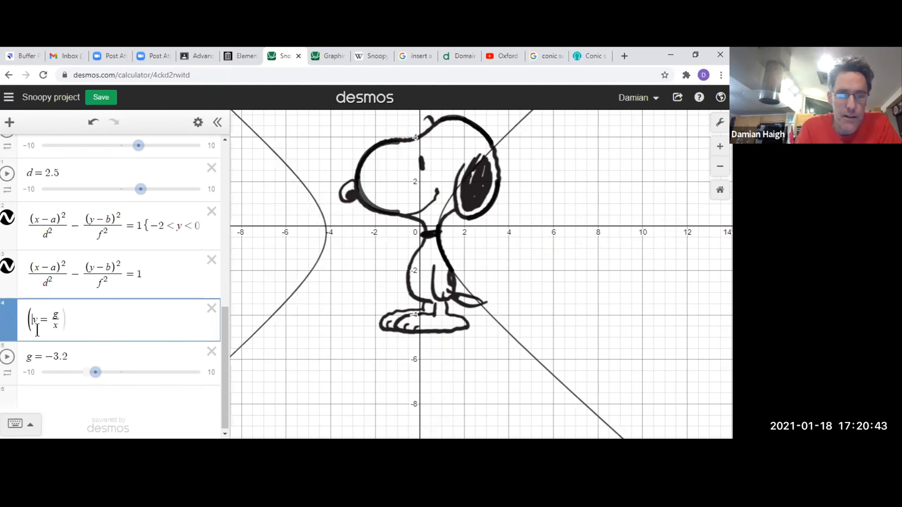
key("Right")
type("-a)")
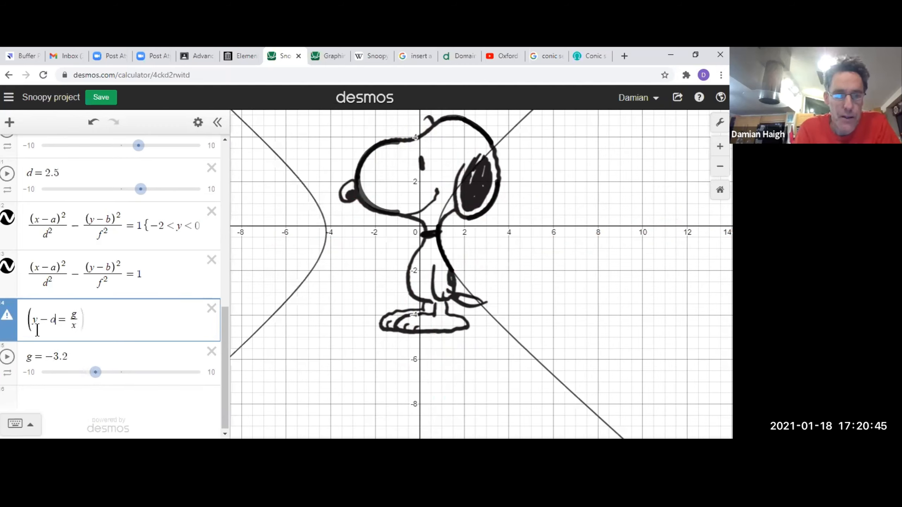
Change the reciprocal equation's denominator to (x - a) and its left side to (y - b).
left_click(78, 325)
type("(y")
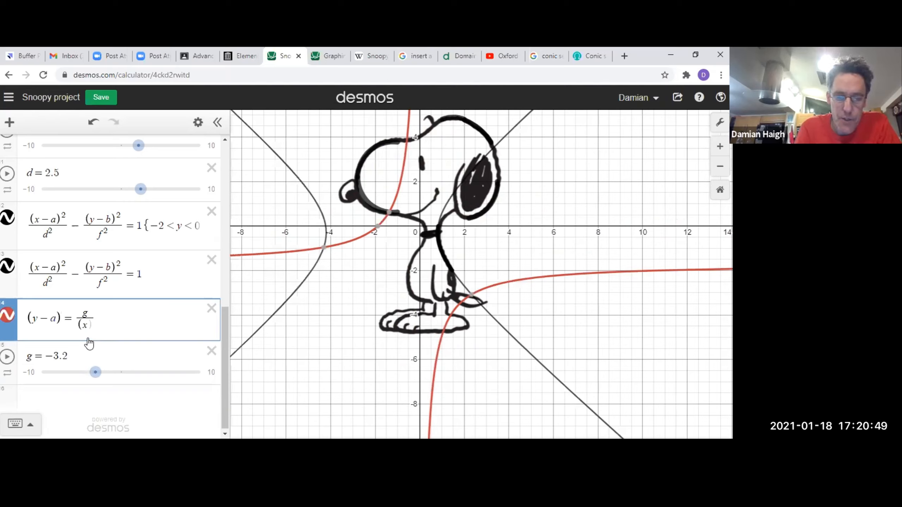
type("-a")
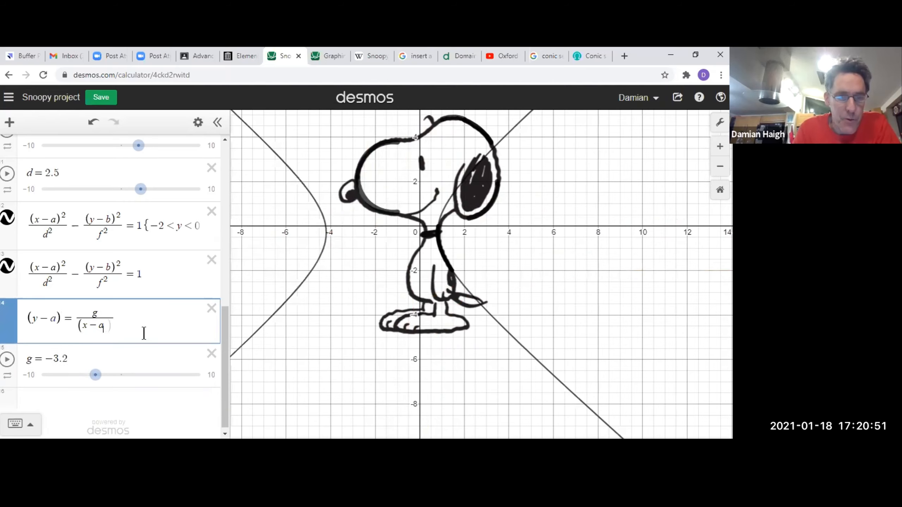
type(")")
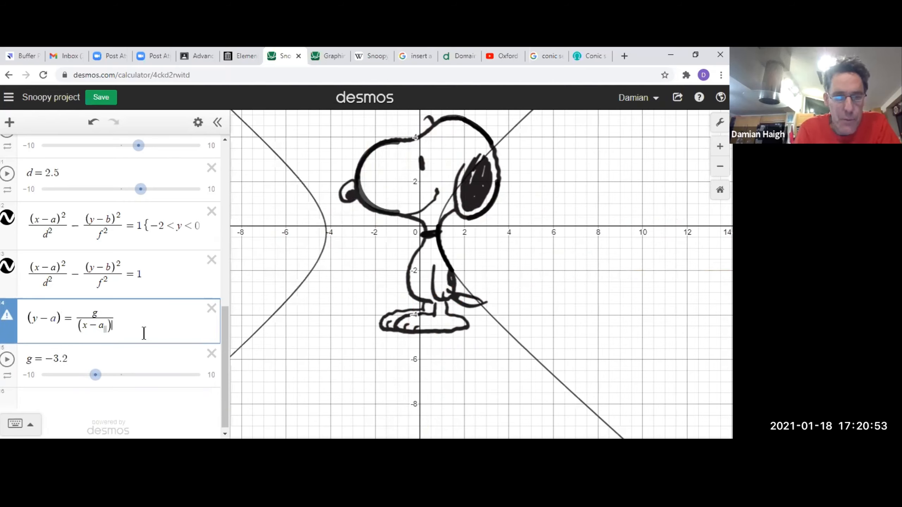
key("BackSpace")
key("BackSpace")
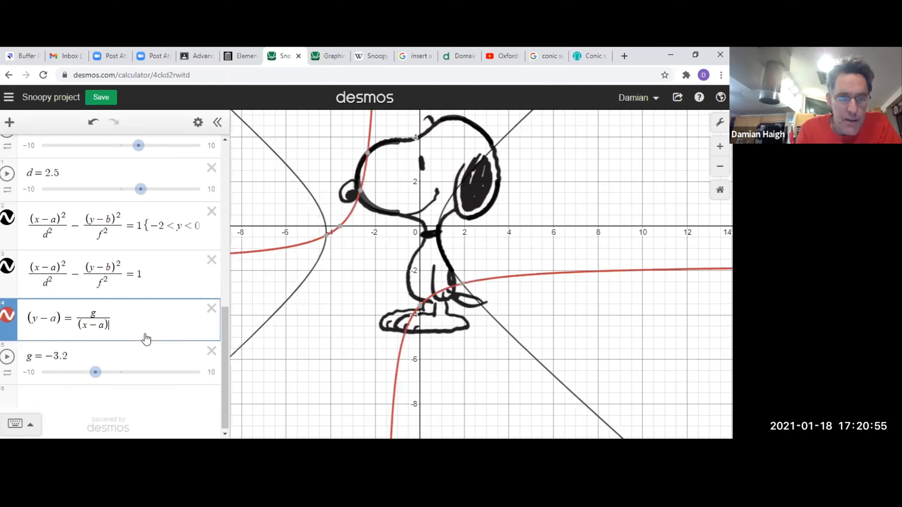
left_click(54, 318)
key("BackSpace")
type("b")
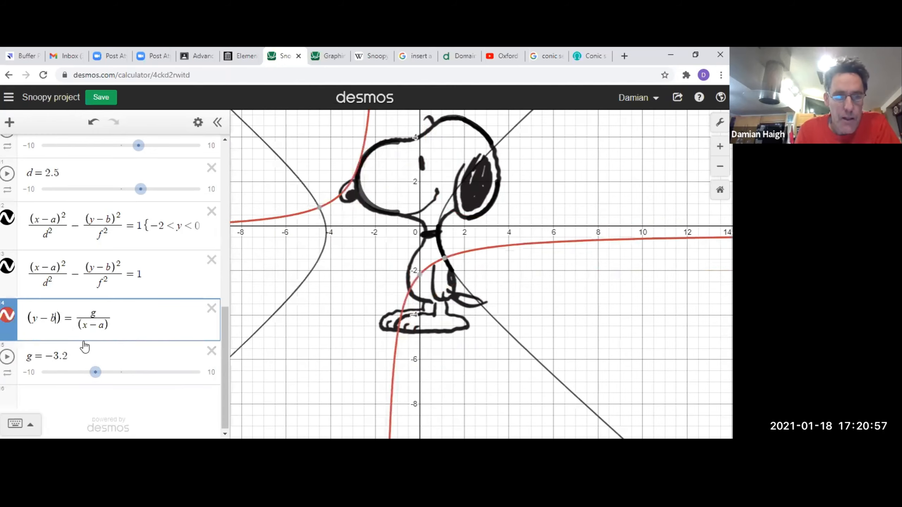
Adjust slider b to -0.2 to shift the hyperbolas vertically.
scroll(156, 199, "up", 2)
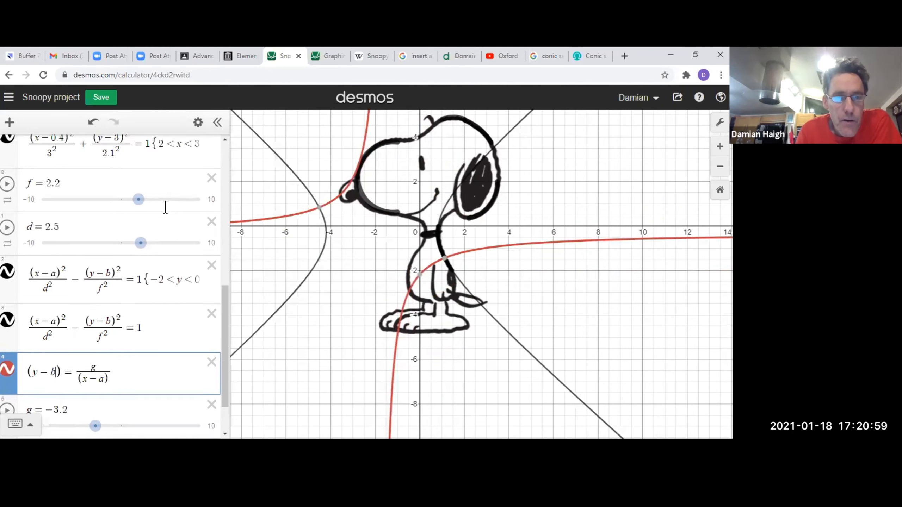
scroll(166, 208, "up", 4)
mouse_move(120, 237)
left_mouse_down()
mouse_move(154, 241)
mouse_move(122, 247)
left_mouse_up()
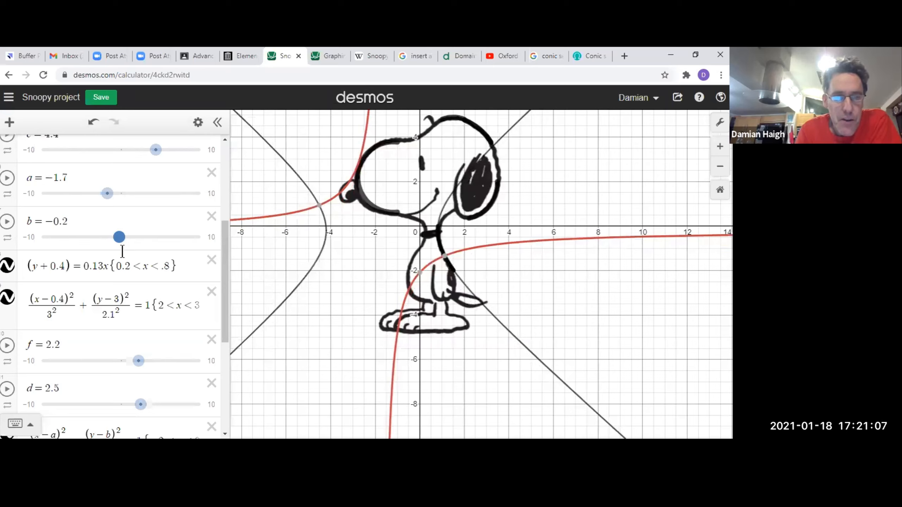
In the restricted hyperbola equation, replace the horizontal shift - a with the fixed value + 1.7.
scroll(124, 306, "down", 2)
scroll(124, 306, "down", 2)
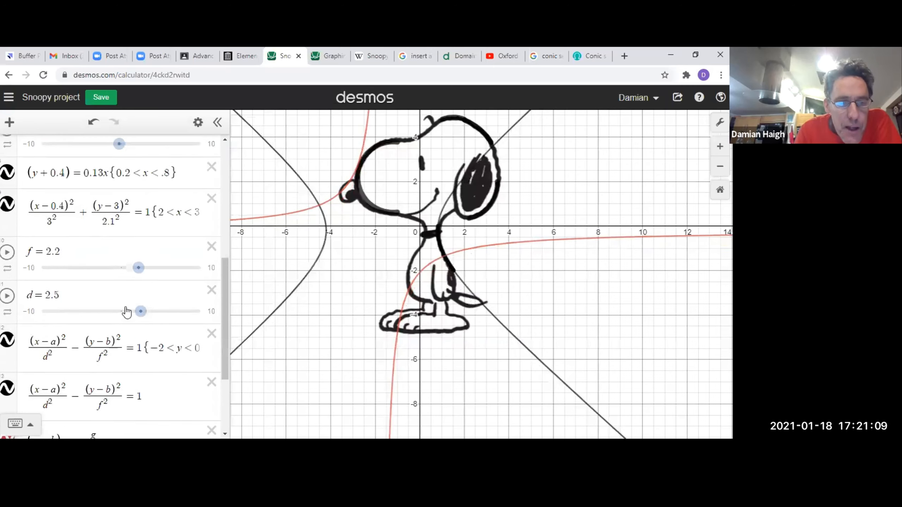
scroll(125, 312, "down", 2)
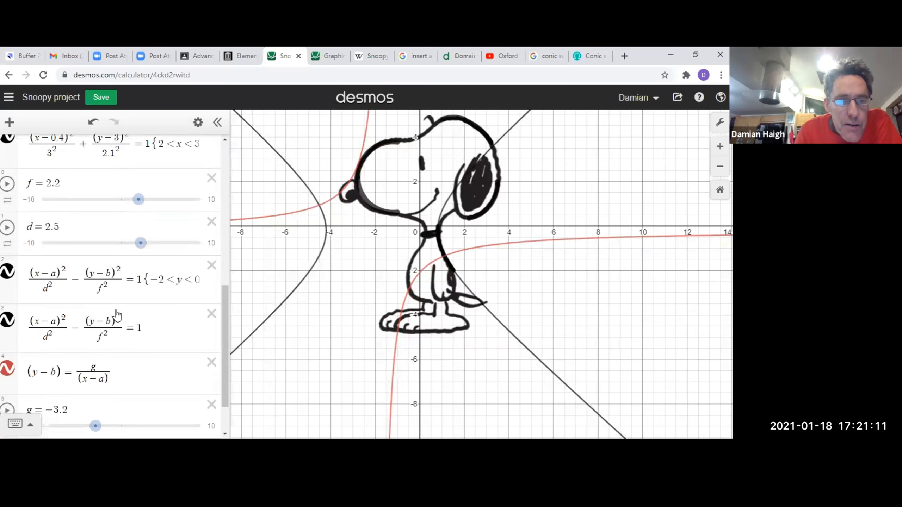
scroll(117, 310, "up", 5)
scroll(116, 309, "down", 4)
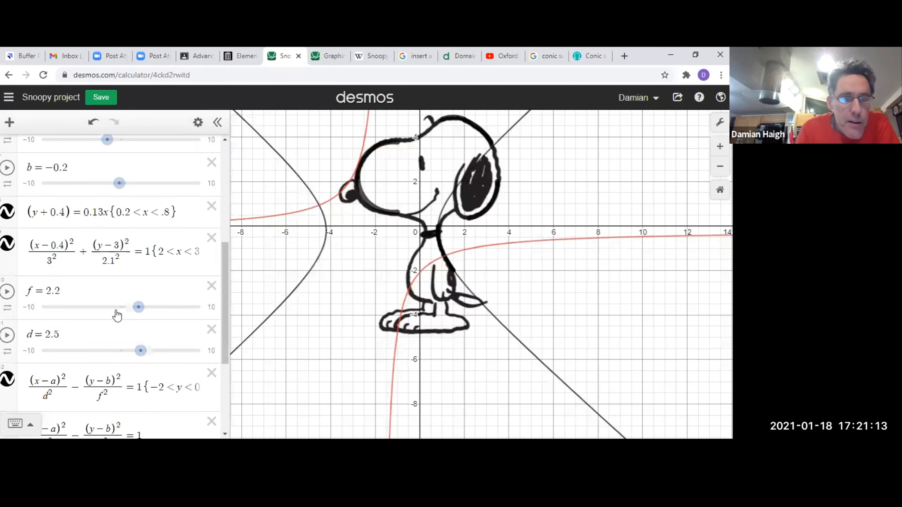
left_click_drag(55, 328, 44, 327)
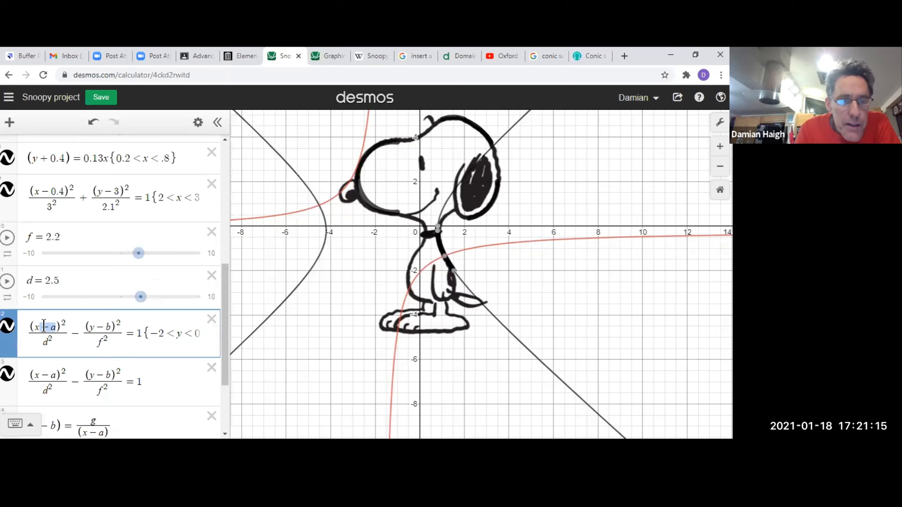
type("+1.7")
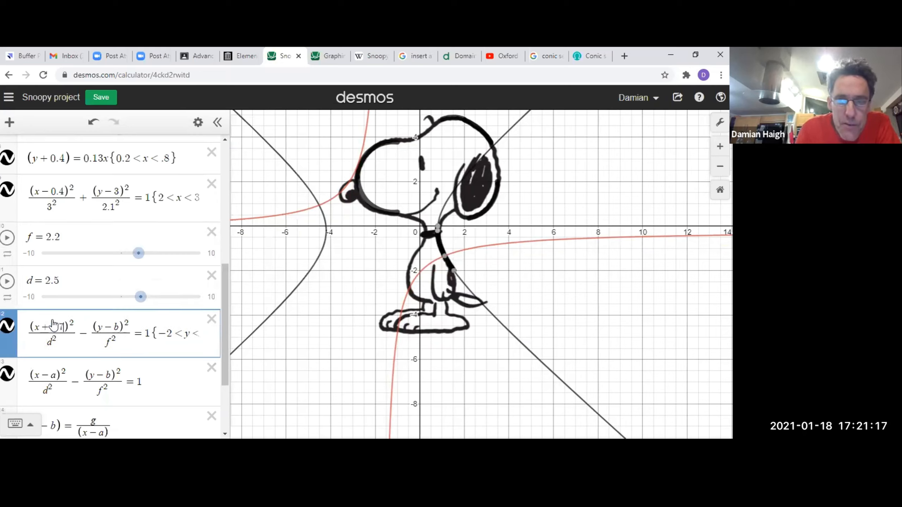
Replace d with 2.5 and f with 2.2 in the denominators of the restricted hyperbola equation.
double_click(49, 341)
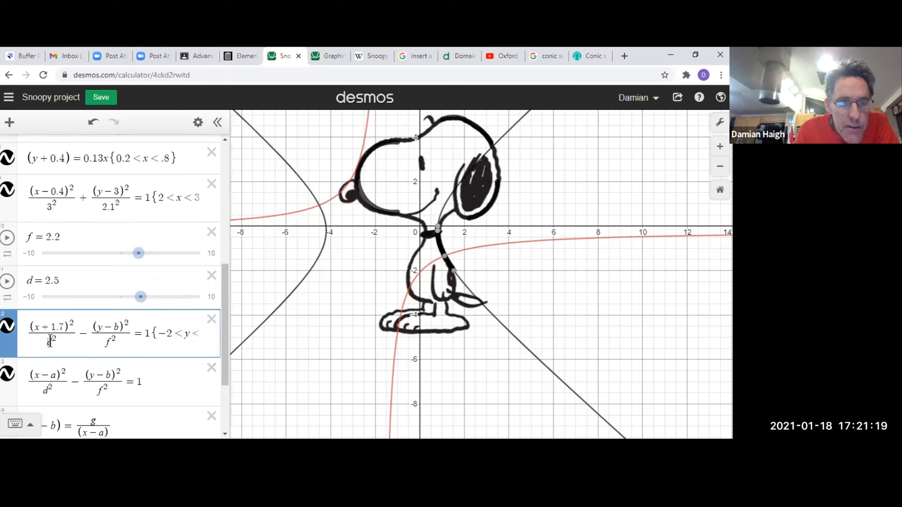
type("2.5")
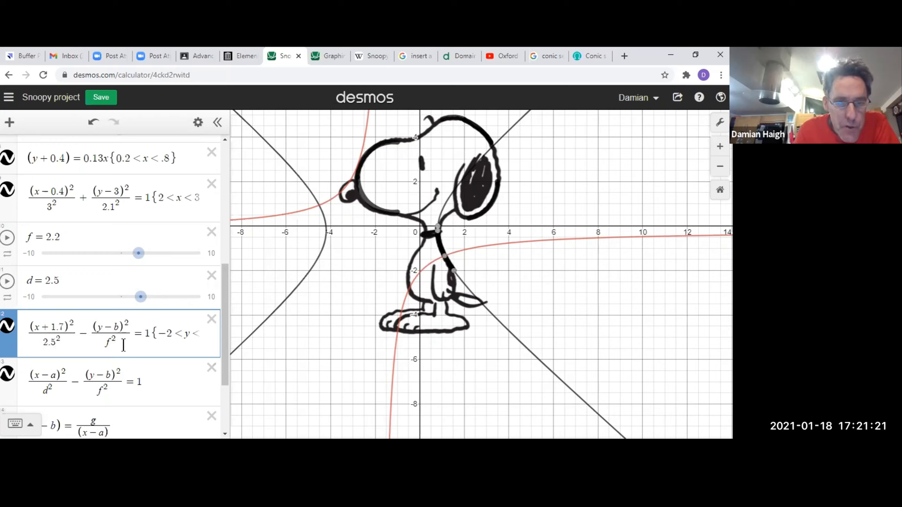
left_click_drag(102, 342, 111, 343)
type("2.2")
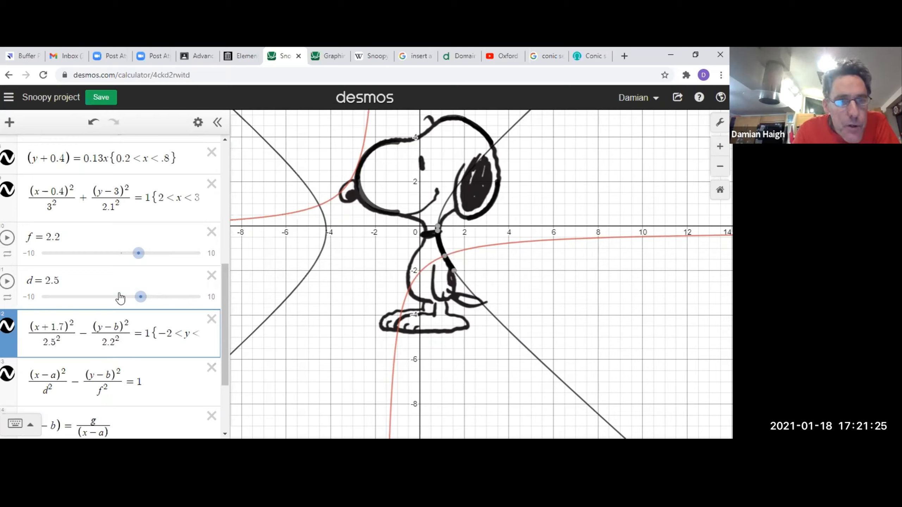
Replace the vertical shift - b with + 0.2 in the restricted hyperbola equation.
scroll(121, 298, "up", 2)
scroll(119, 312, "down", 2)
left_click_drag(117, 325, 102, 325)
type("+0.2")
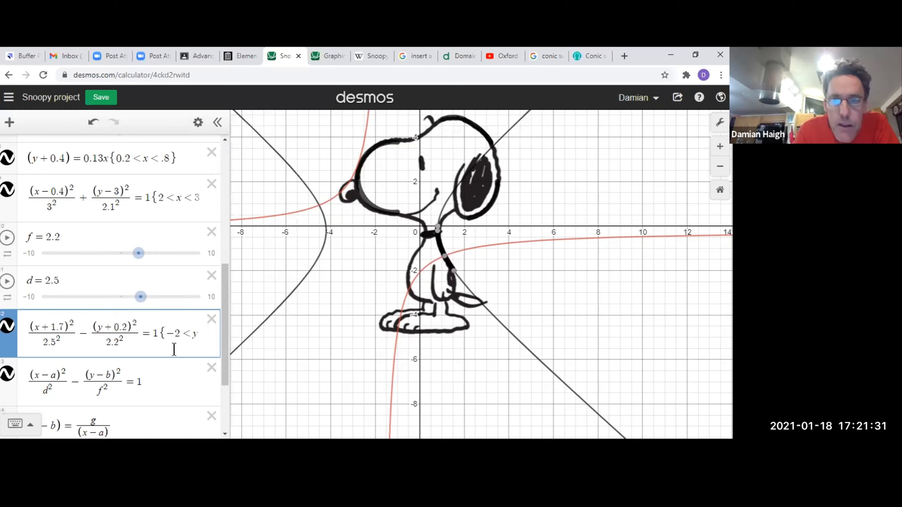
Set slider a to -0.2 and slider b to 2.2 to move the hyperbolas that still use them.
scroll(142, 288, "up", 2)
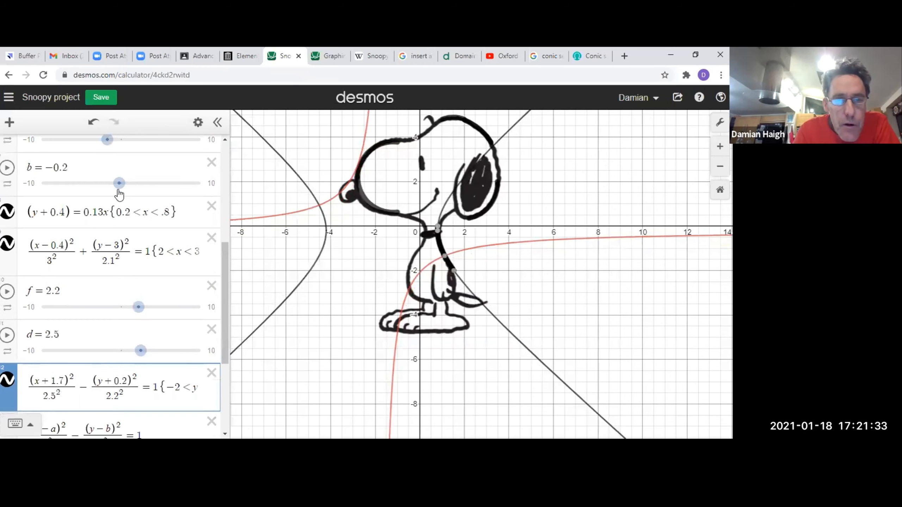
mouse_move(129, 192)
left_mouse_down()
mouse_move(141, 195)
mouse_move(110, 200)
mouse_move(133, 202)
mouse_move(113, 202)
mouse_move(124, 206)
left_mouse_up()
scroll(142, 227, "up", 2)
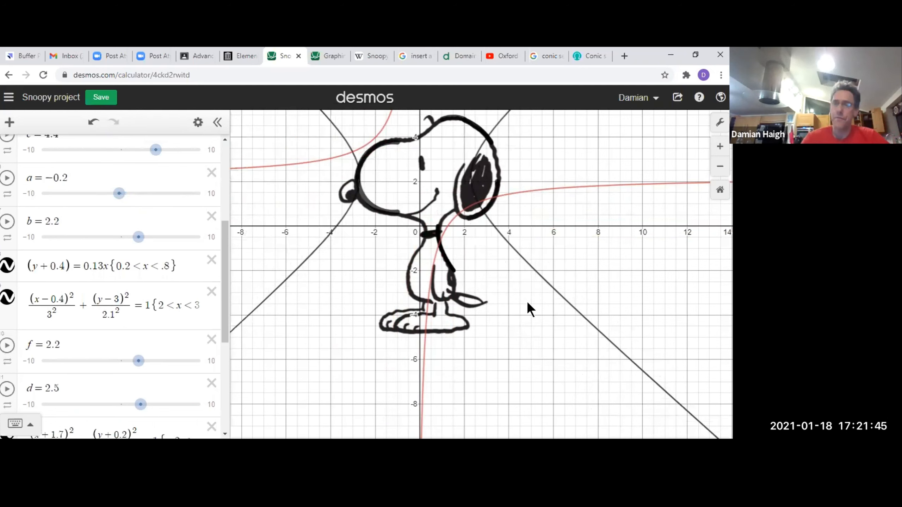
Plot y = sin x on a new expression line below the g slider.
scroll(107, 378, "down", 5)
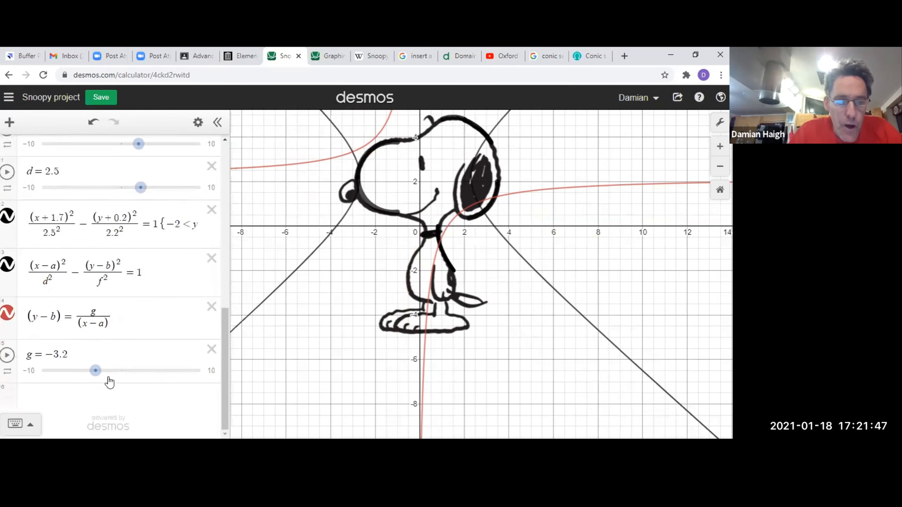
left_click(129, 398)
type("y=sinx")
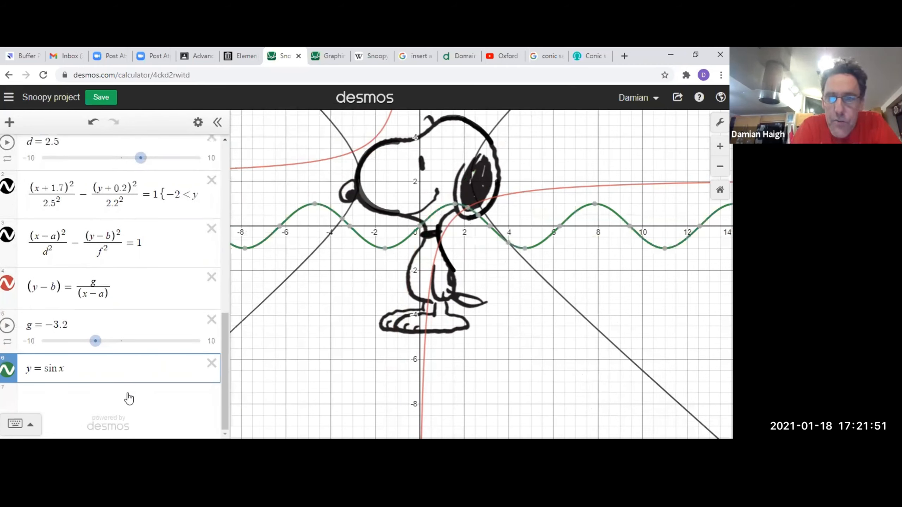
Change the sine expression to y = cos x.
key("BackSpace")
key("BackSpace")
key("BackSpace")
key("BackSpace")
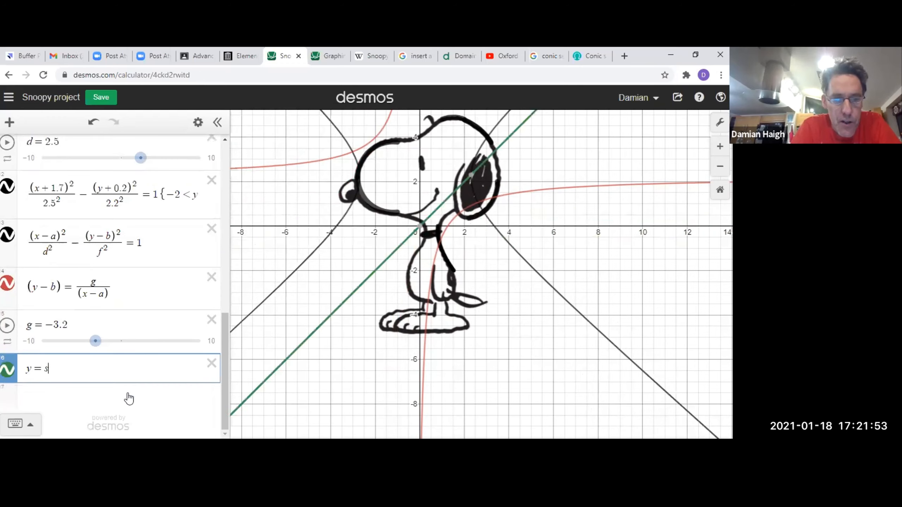
type("cos x")
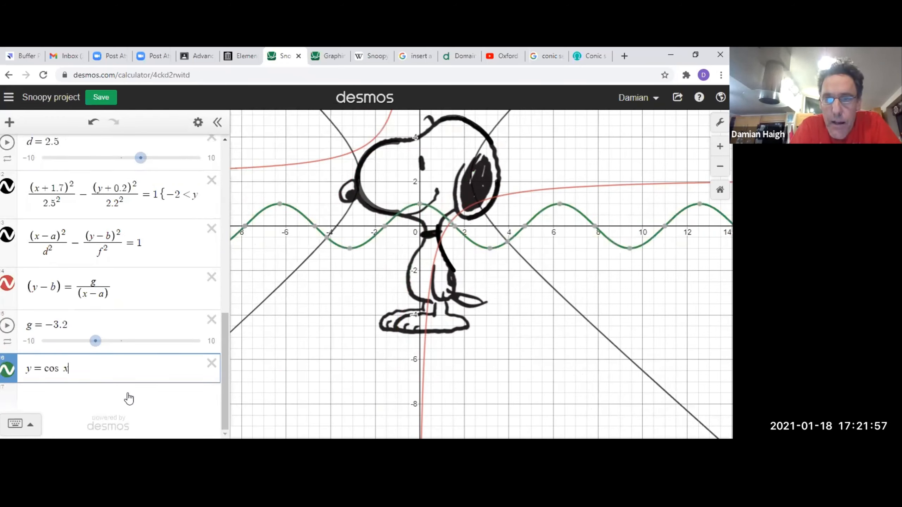
Replace the cosine expression with r = 3 to plot a circle centred on the origin.
key("BackSpace")
key("BackSpace")
key("BackSpace")
key("BackSpace")
key("BackSpace")
key("BackSpace")
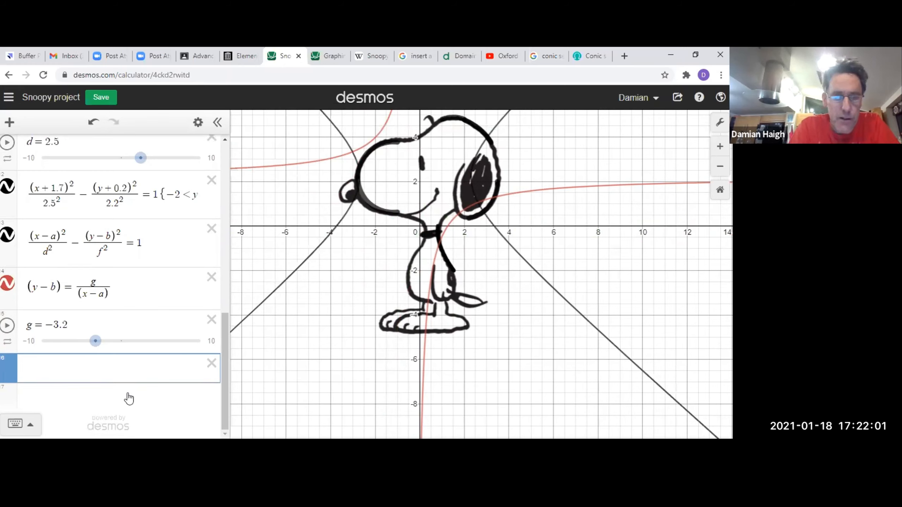
type("r=")
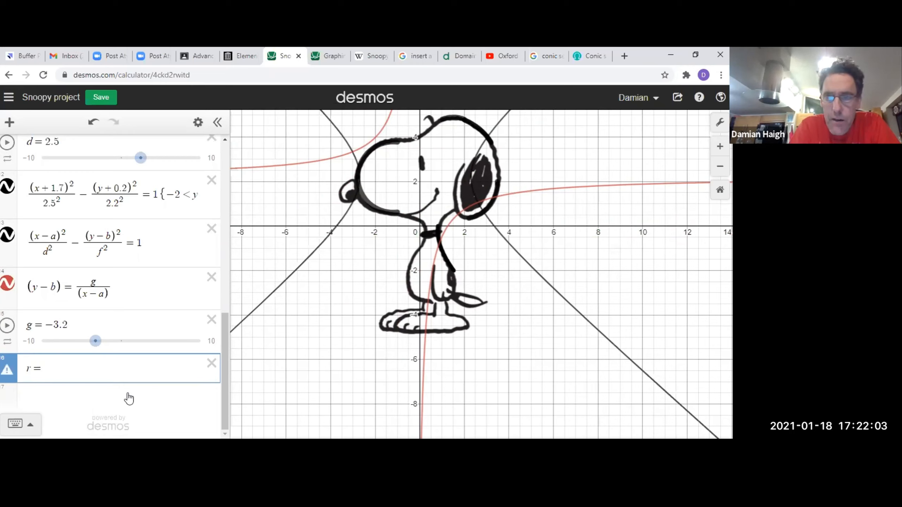
type("3")
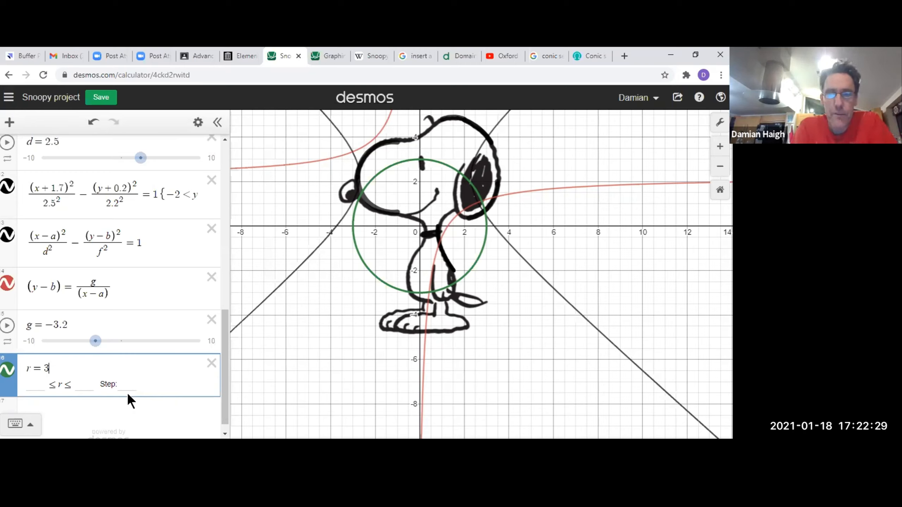
Delete the r = 3 expression line below the g slider and save the Snoopy project graph.
key("BackSpace")
key("BackSpace")
key("BackSpace")
key("BackSpace")
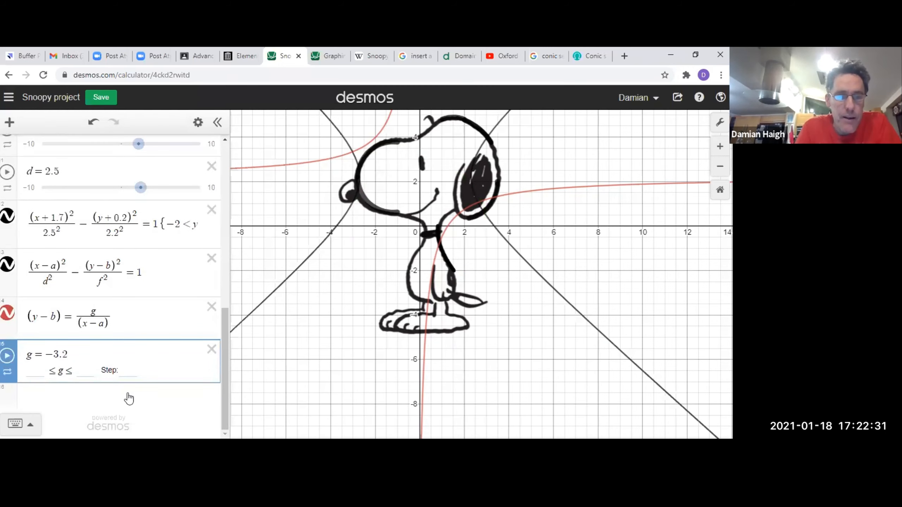
left_click(109, 101)
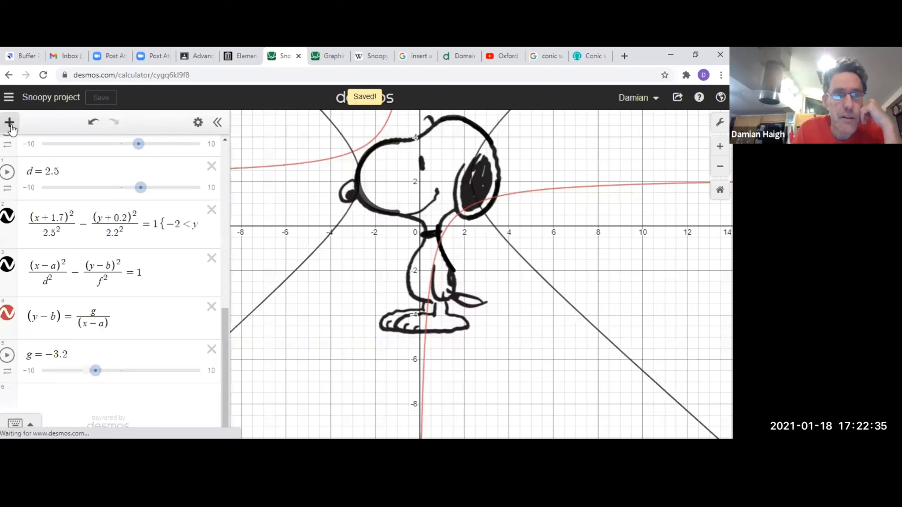
Create a new blank graph and plot the polar equation r = θ.
left_click(9, 99)
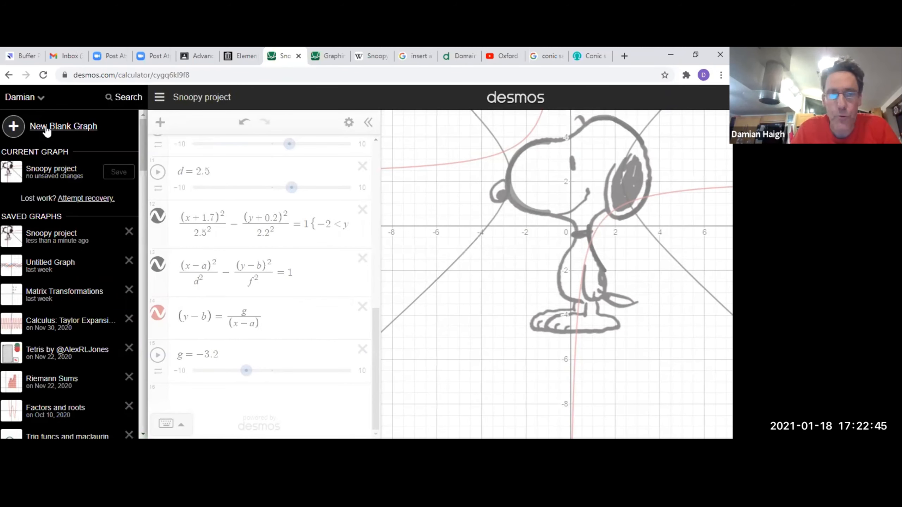
left_click(47, 128)
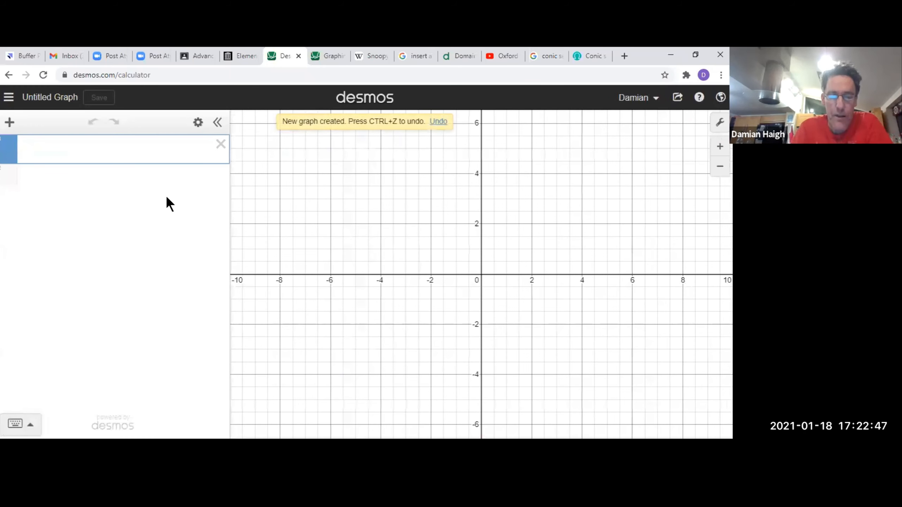
type("r=theta")
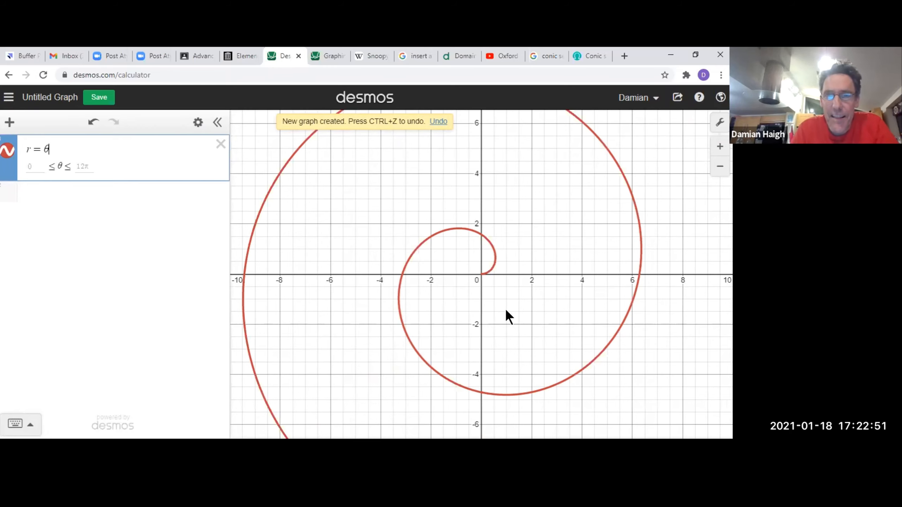
Examine the r = θ spiral at wider and closer scales, including its start at the origin, and restore the page zoom to 100%.
scroll(499, 308, "down", 3)
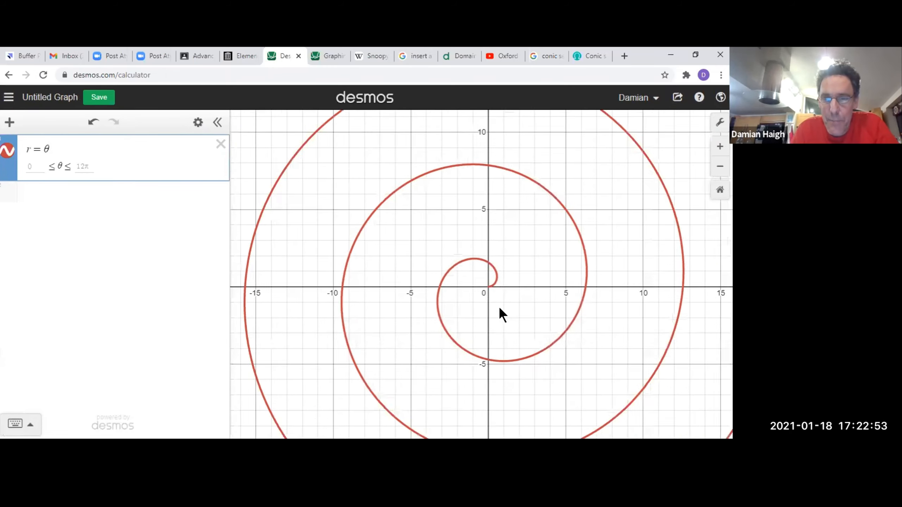
scroll(499, 306, "down", 1)
key("ctrl+minus")
key("ctrl+minus")
key("ctrl+minus")
scroll(481, 308, "up", 1)
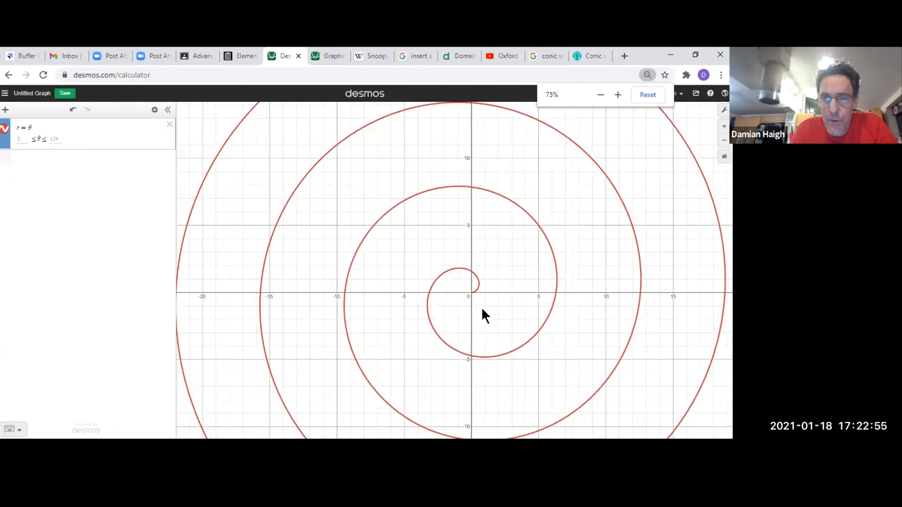
key("ctrl+plus")
key("ctrl+plus")
key("ctrl+plus")
key("ctrl+plus")
key("ctrl+plus")
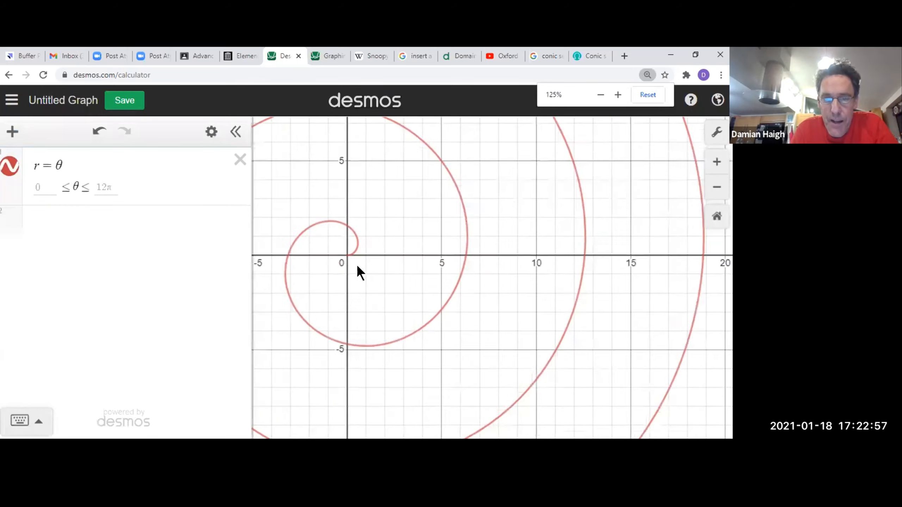
scroll(400, 266, "up", 3)
key("ctrl+plus")
key("ctrl+plus")
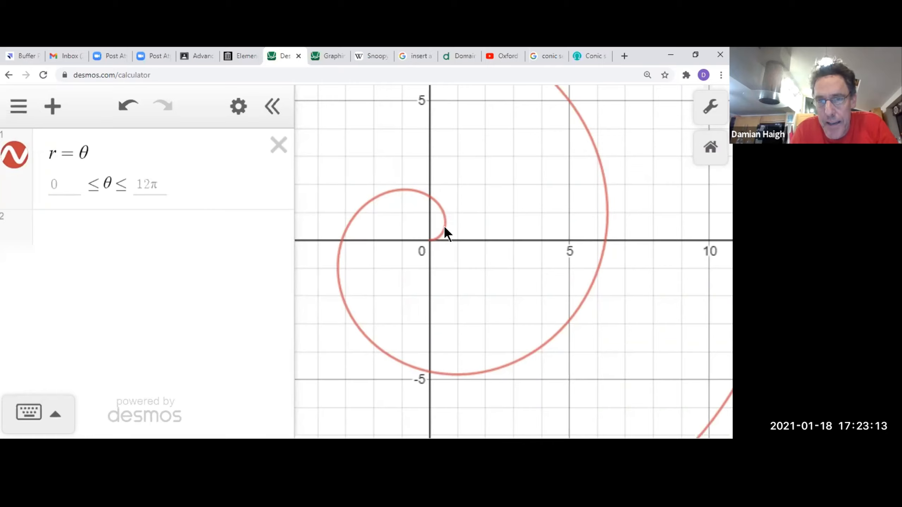
left_click_drag(440, 232, 431, 241)
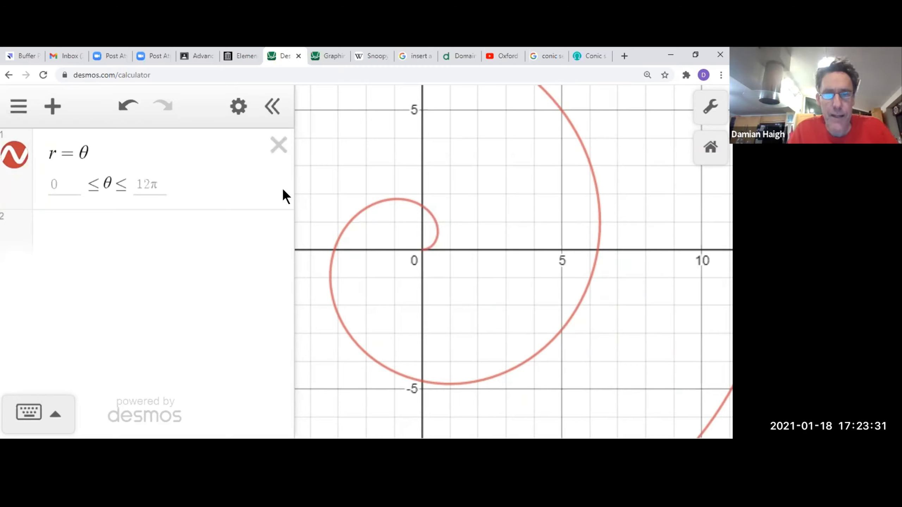
key("ctrl+0")
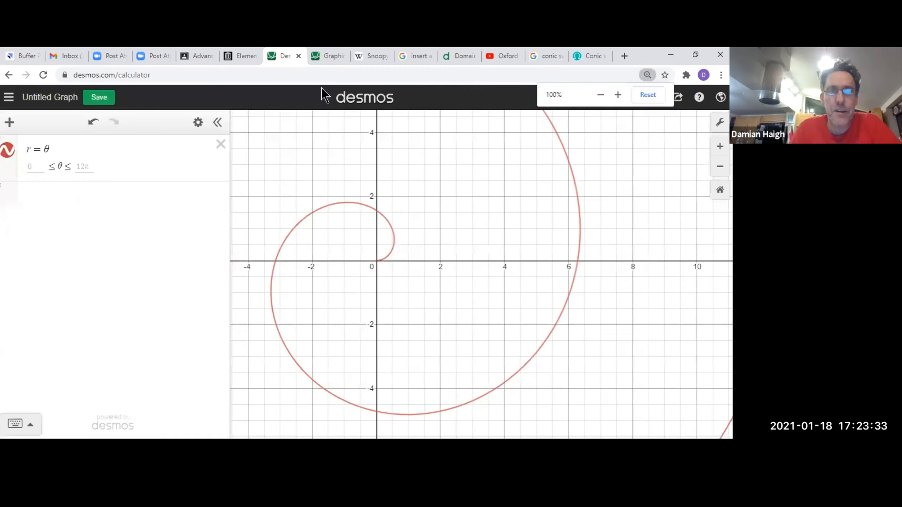
Reopen the saved Snoopy project graph in place of the unsaved spiral graph.
left_click(9, 123)
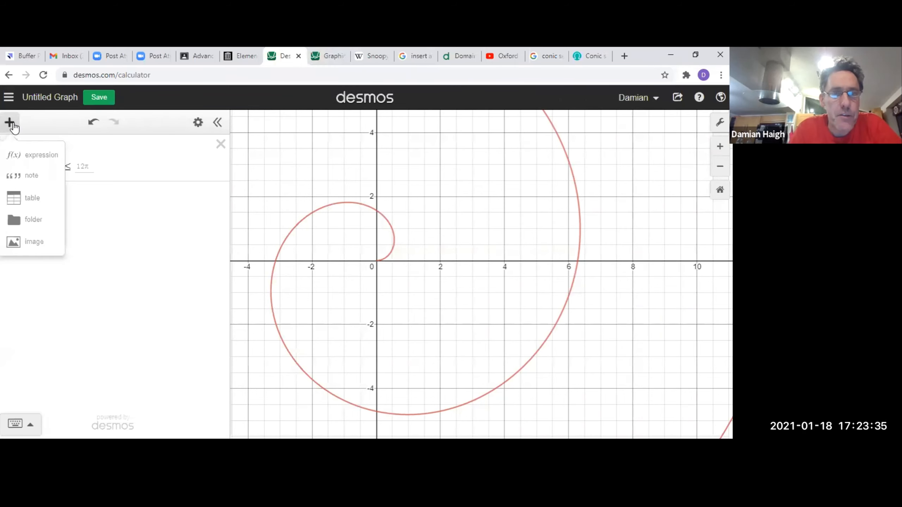
left_click(40, 119)
left_click(8, 97)
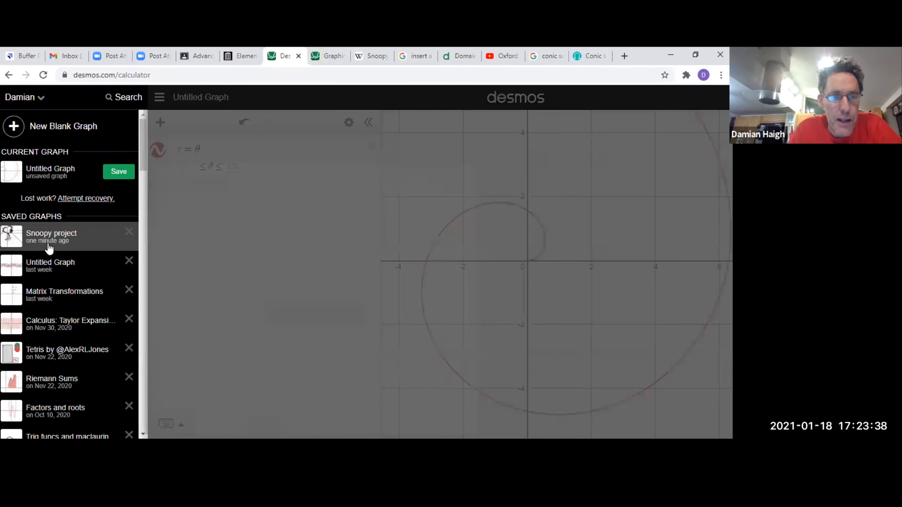
left_click(49, 248)
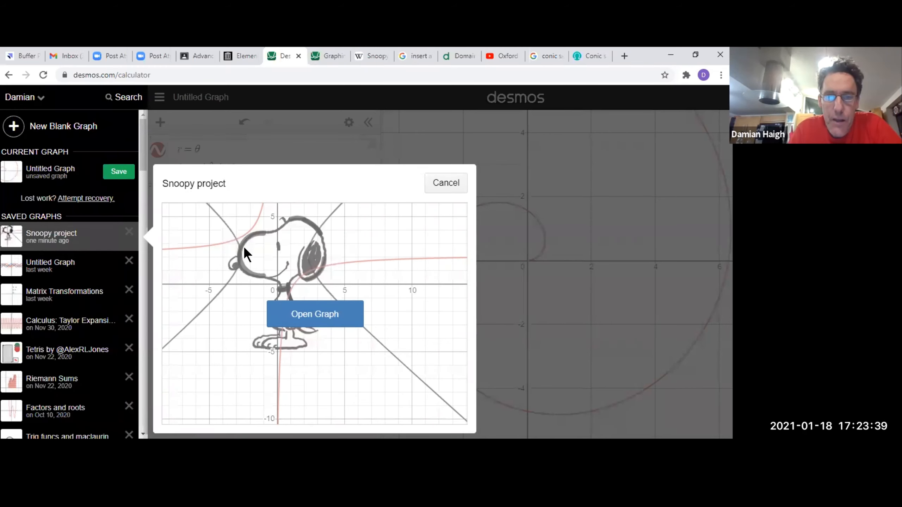
left_click(334, 323)
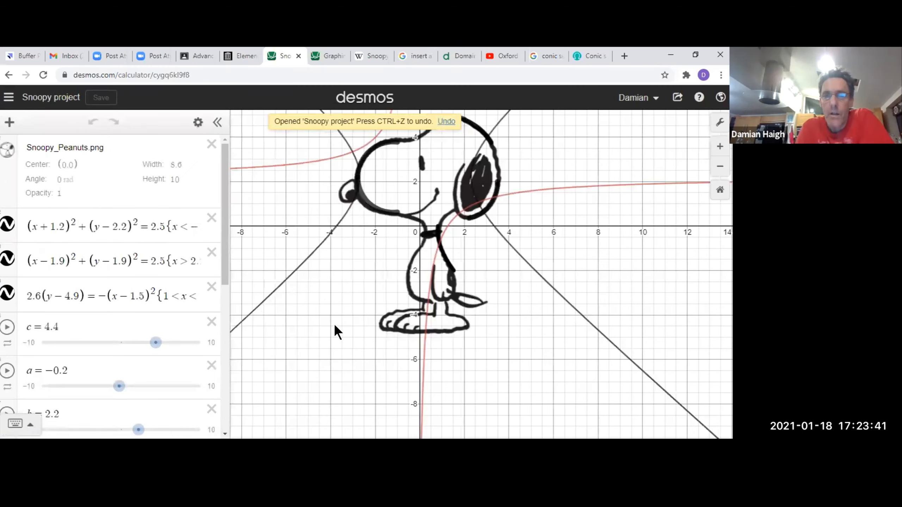